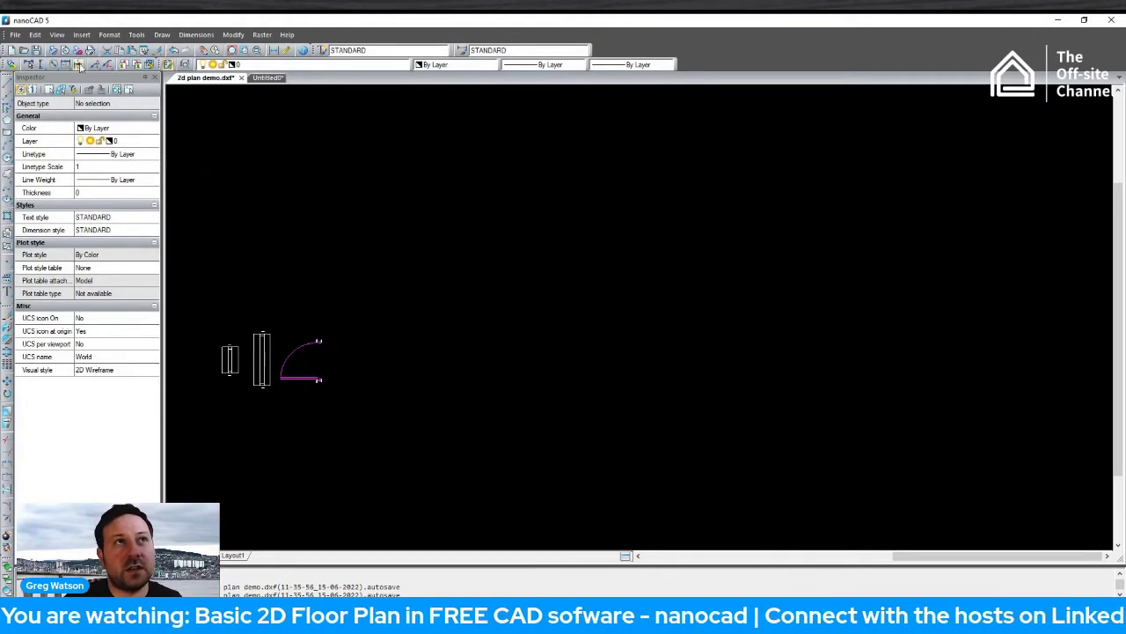
Set the drawing units' insertion scale to Millimeters.
click(31, 36)
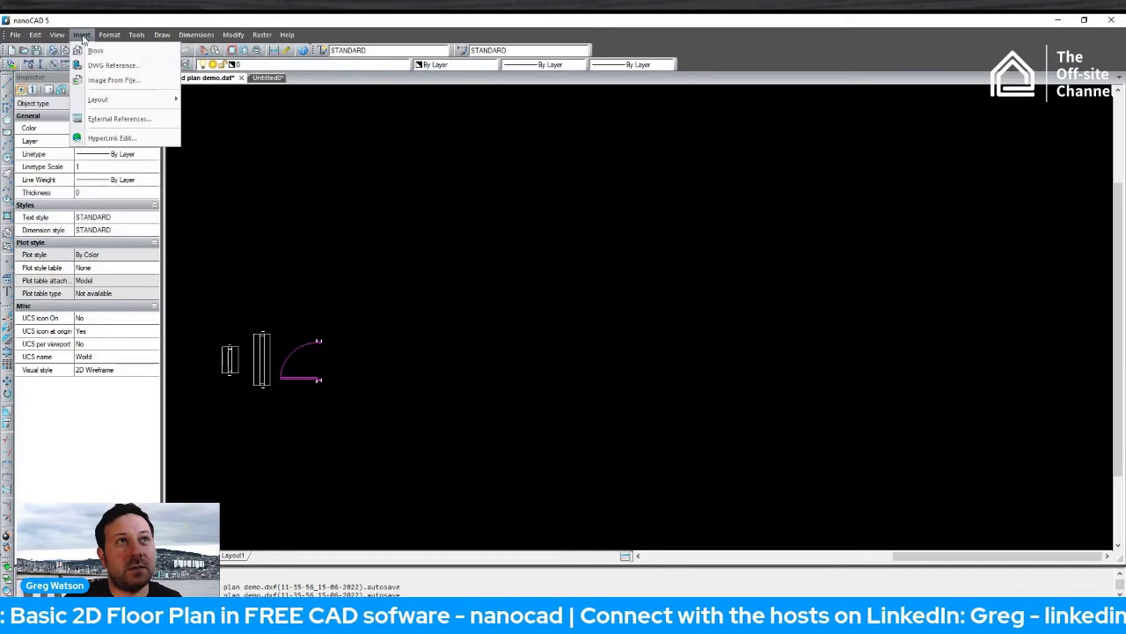
click(681, 93)
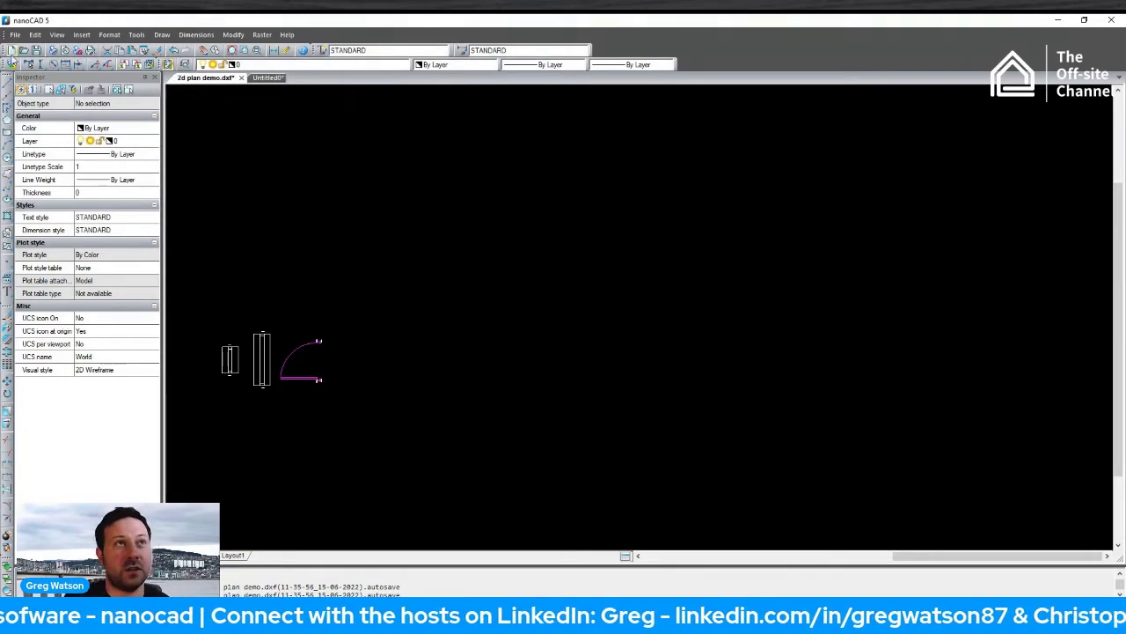
click(81, 34)
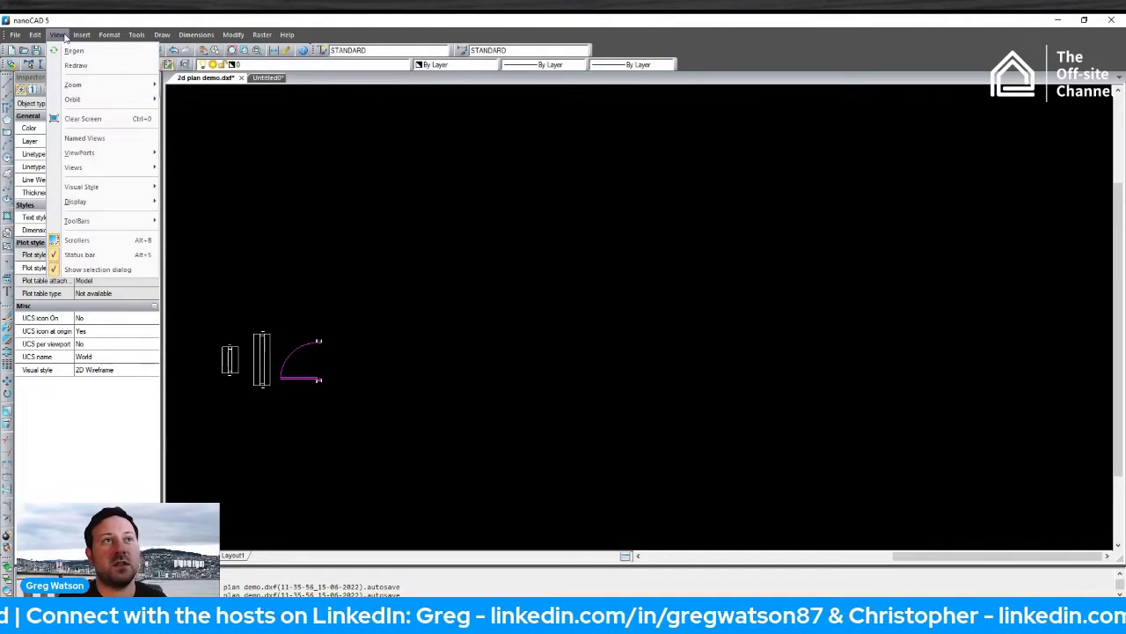
mouse_move(109, 35)
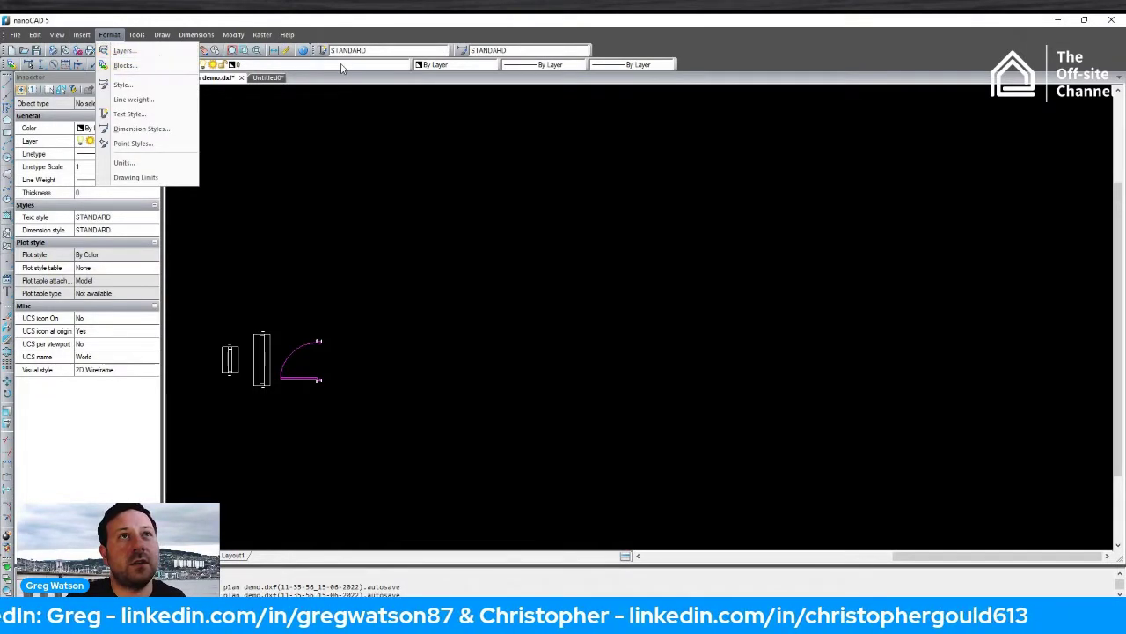
click(165, 166)
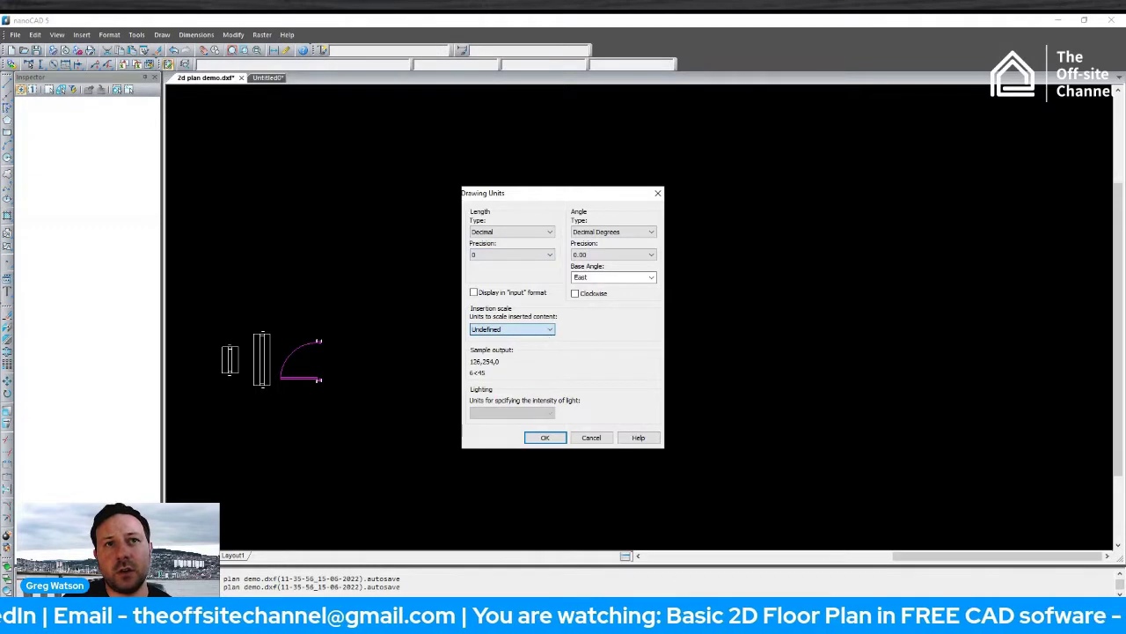
click(519, 370)
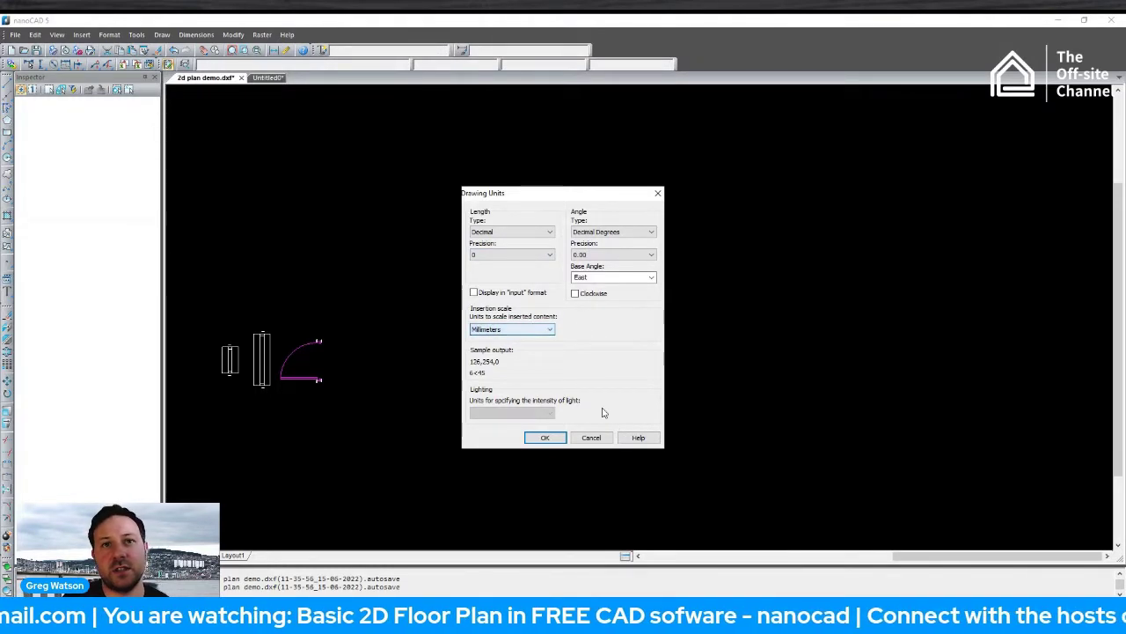
click(545, 438)
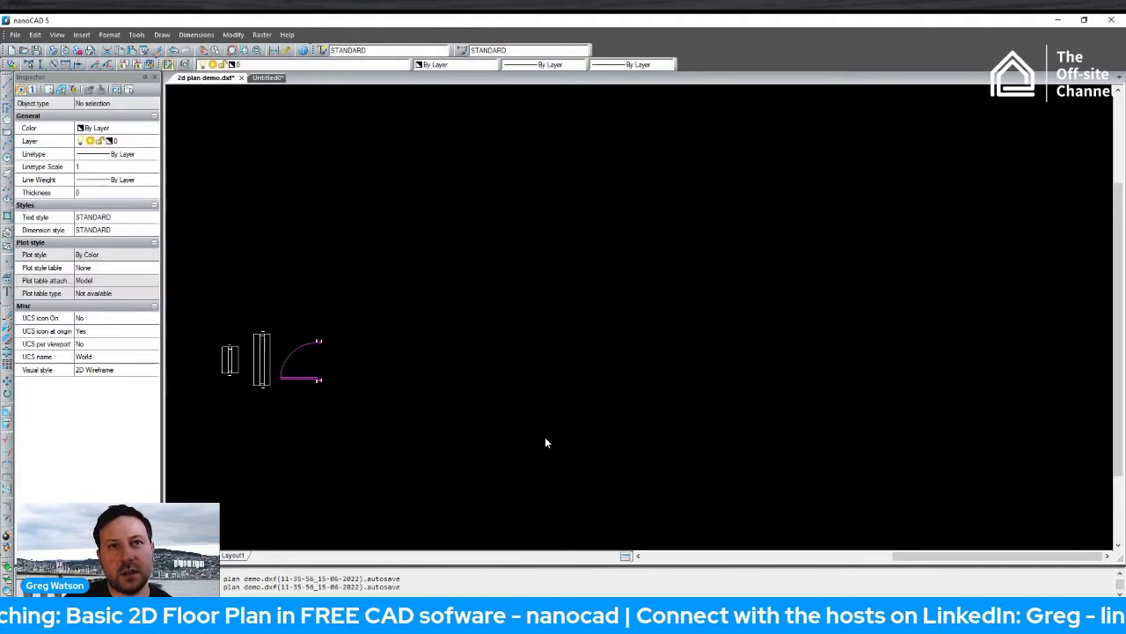
Review the STANDARD dimension style's line, text and primary units settings without changing them.
click(109, 35)
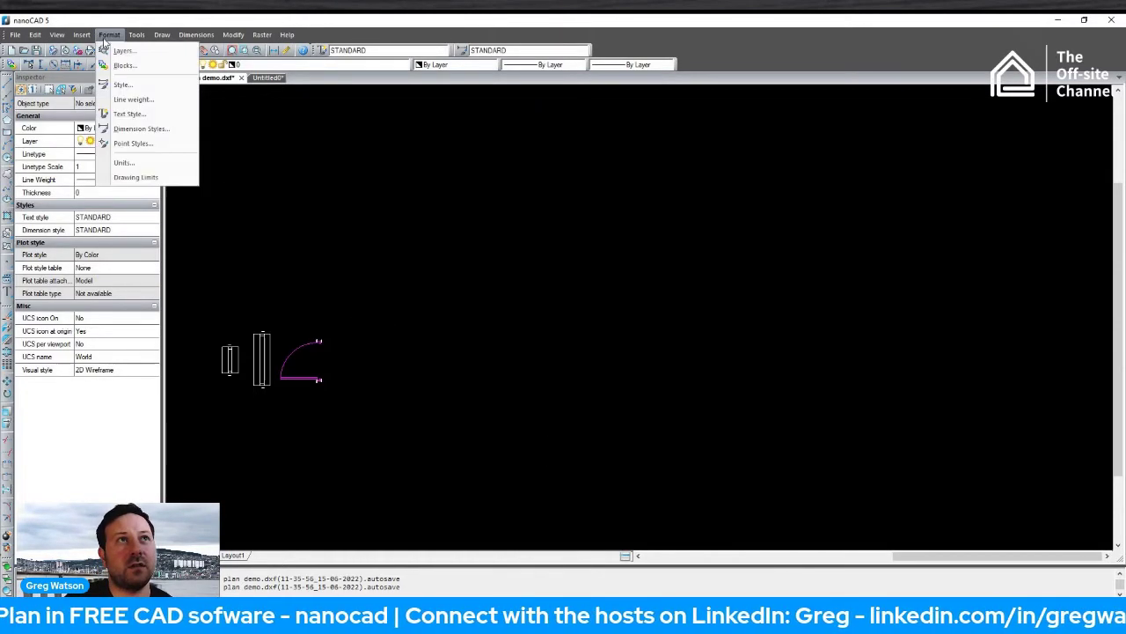
click(142, 129)
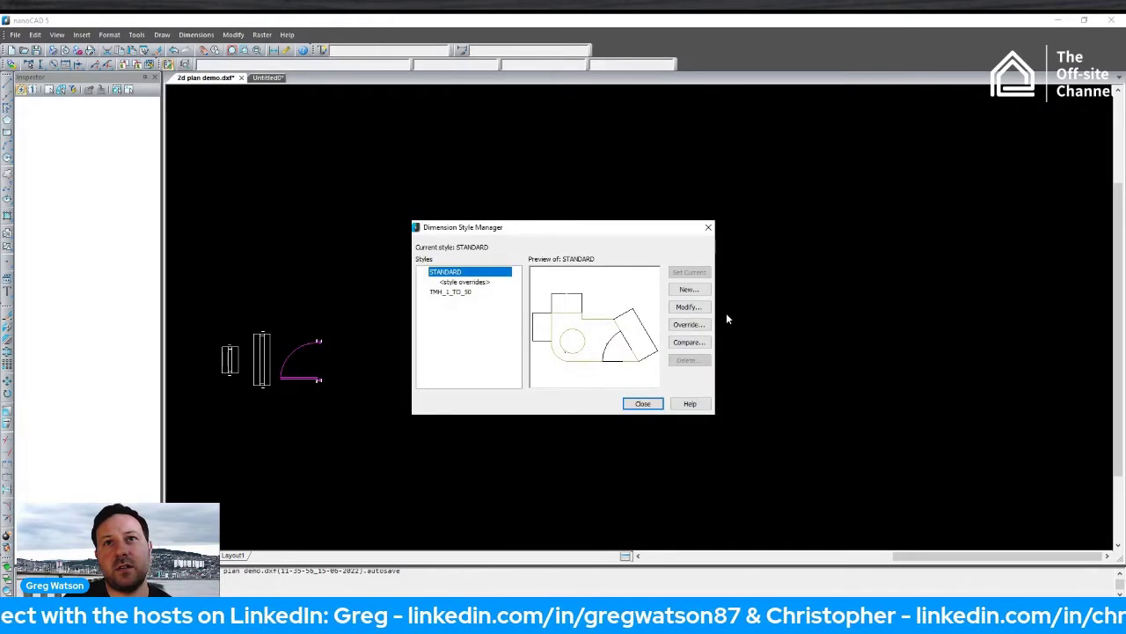
click(698, 307)
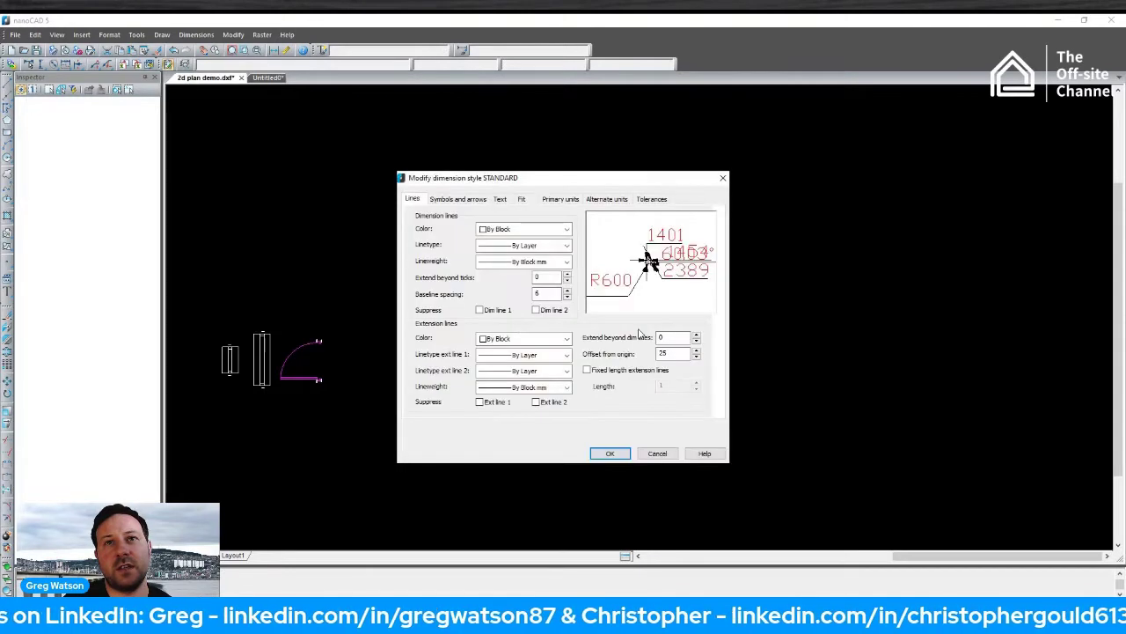
click(499, 201)
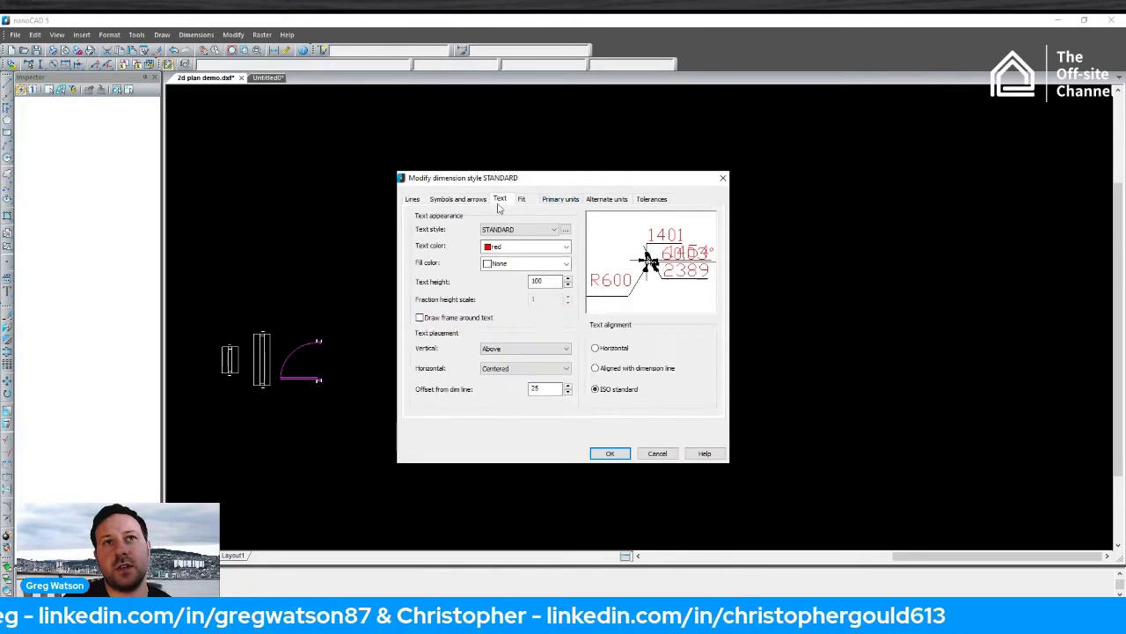
click(534, 200)
click(554, 200)
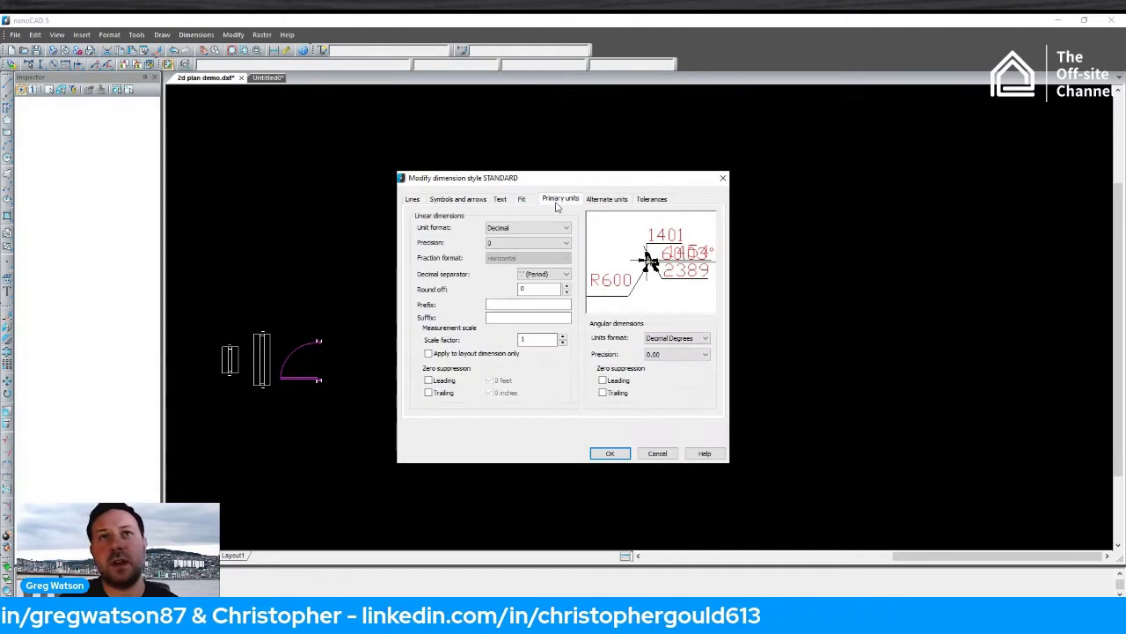
click(592, 202)
click(572, 203)
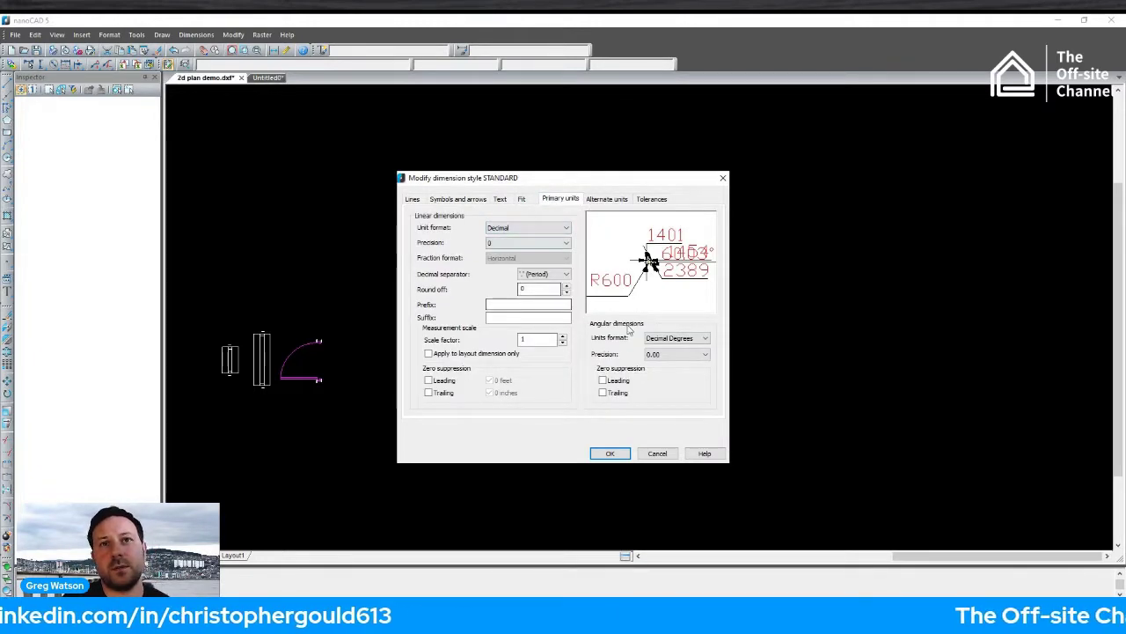
click(609, 453)
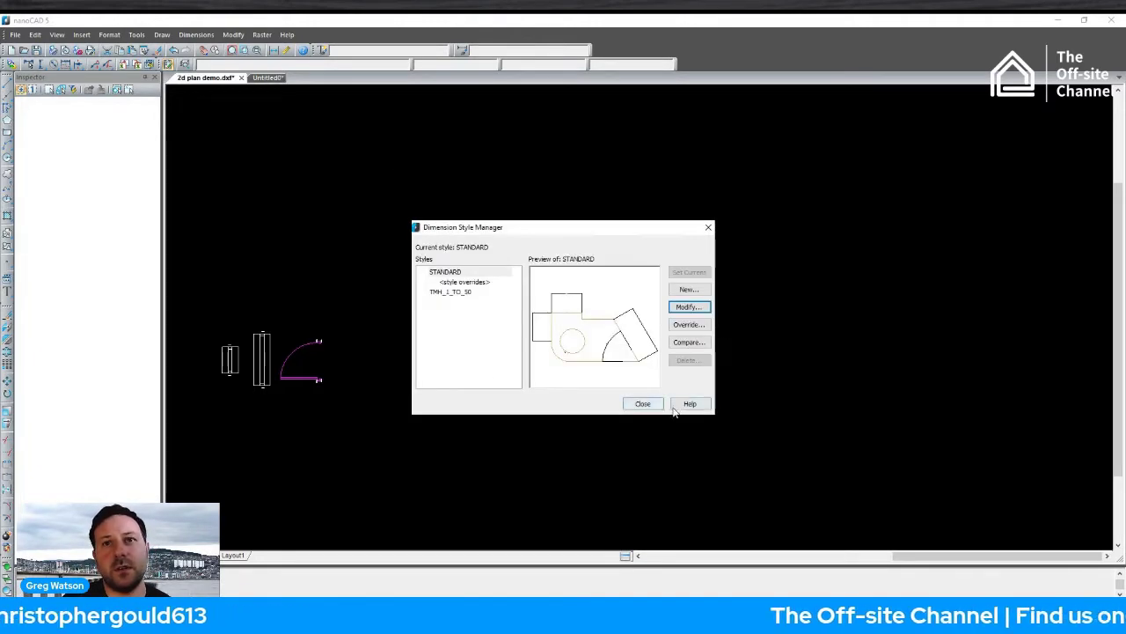
click(643, 403)
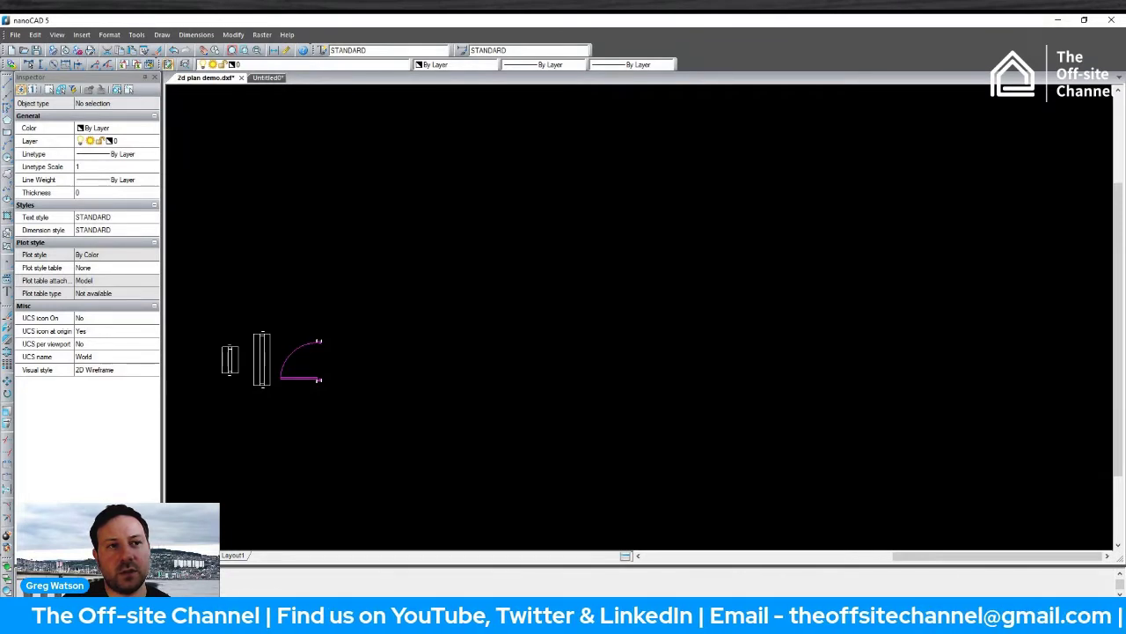
Examine the drawing's grid area below the finished floor plan.
scroll(328, 452, down, 3)
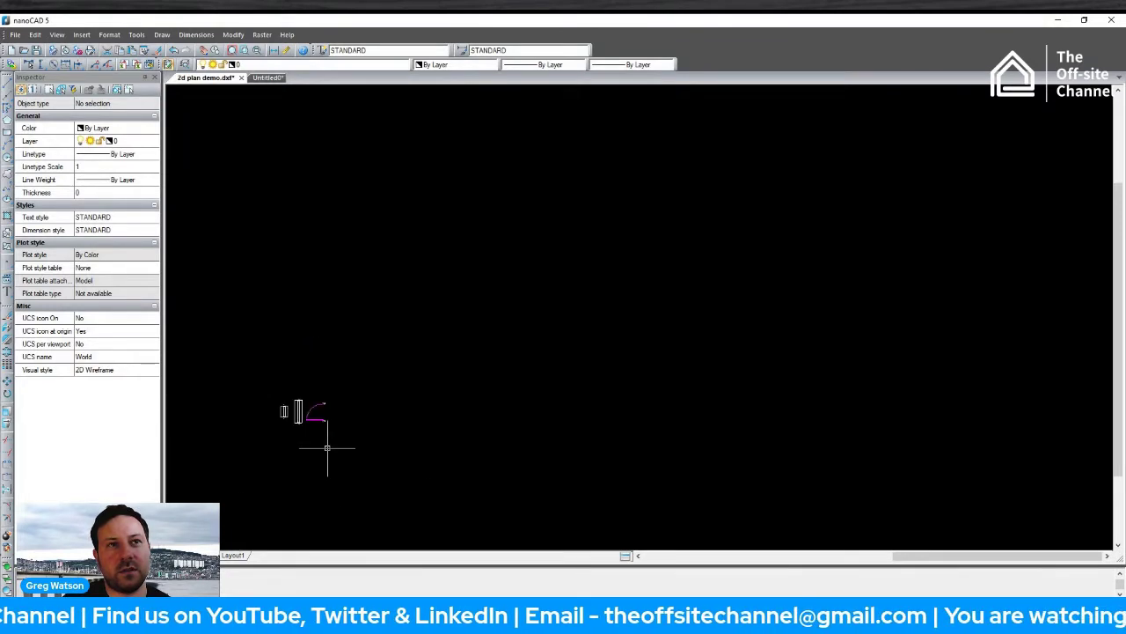
mouse_move(417, 410)
middle_down()
mouse_move(327, 438)
mouse_move(496, 410)
middle_up()
middle_drag(311, 434, 516, 410)
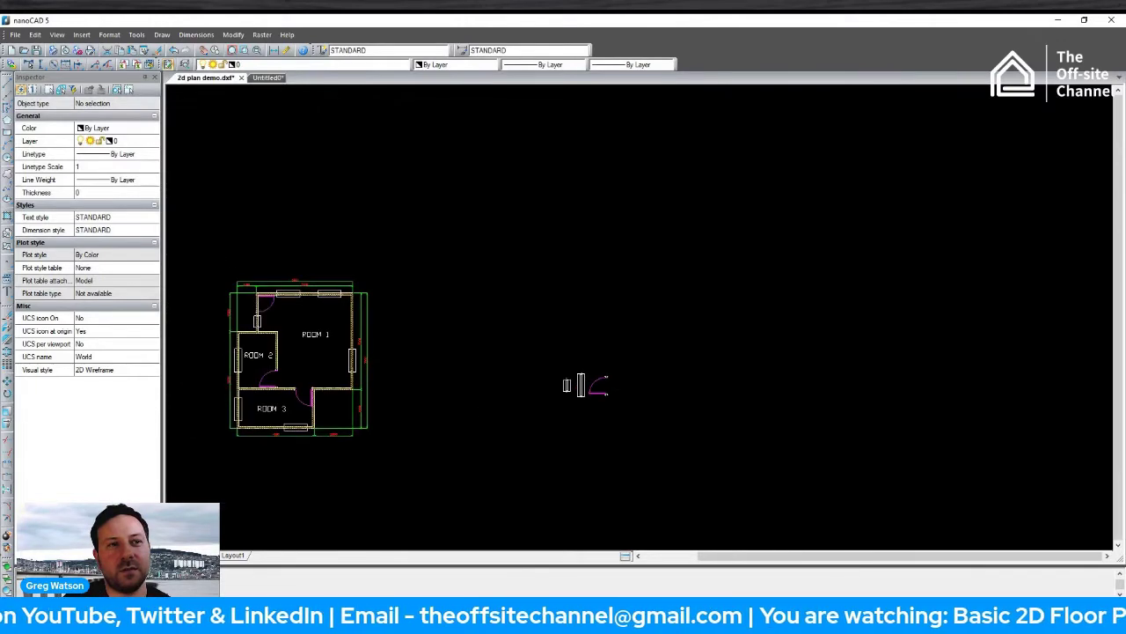
scroll(318, 378, up, 10)
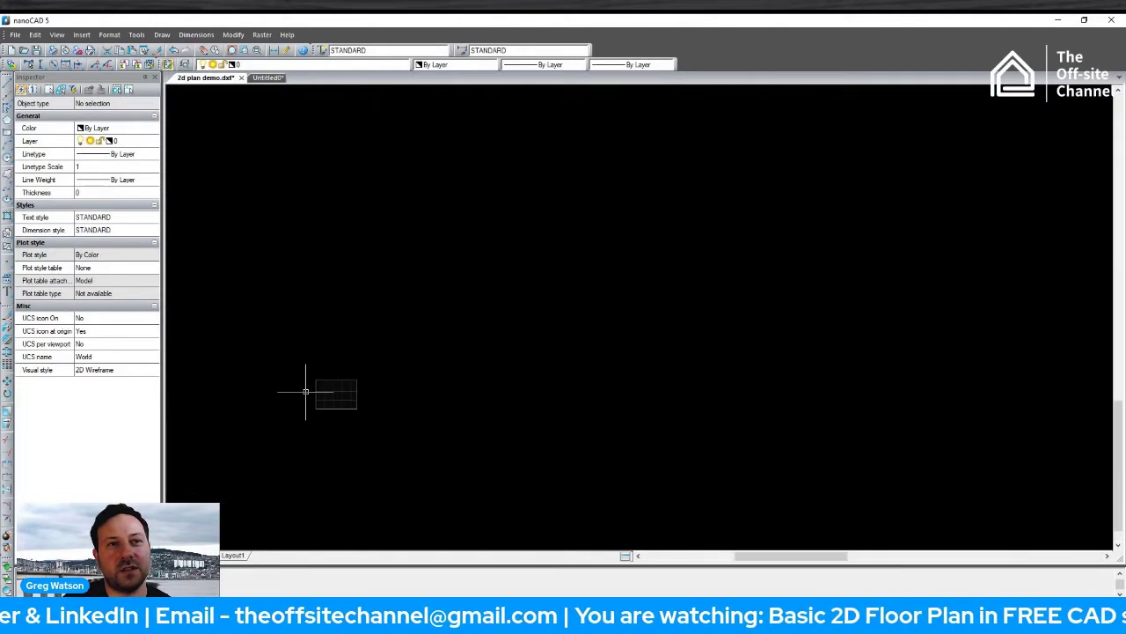
scroll(317, 387, up, 3)
scroll(390, 322, down, 5)
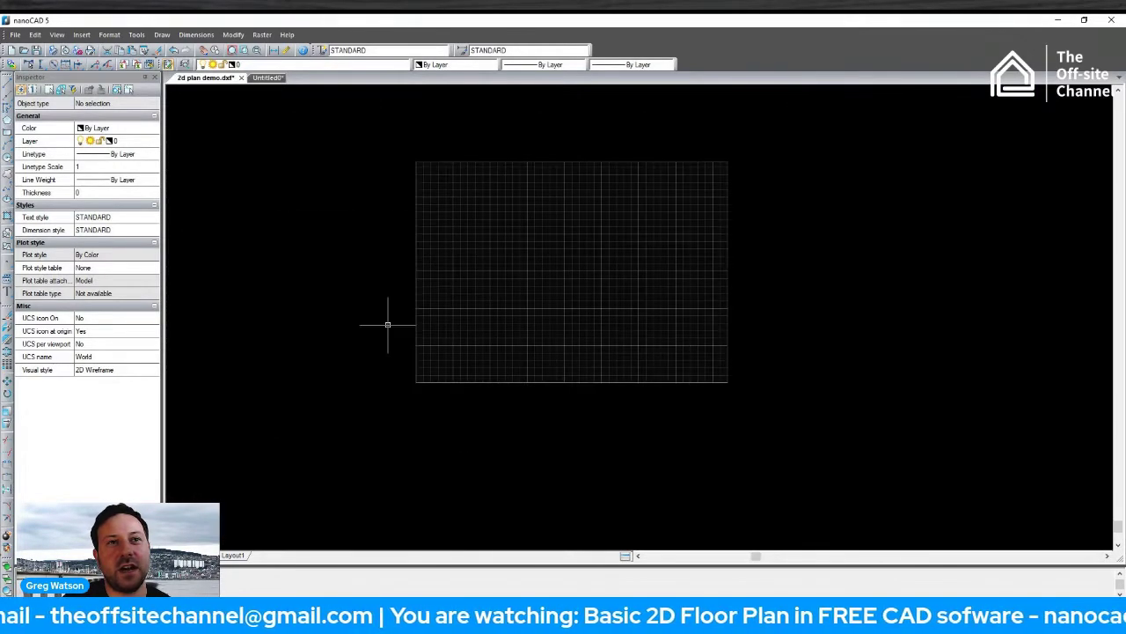
scroll(422, 379, up, 5)
scroll(443, 411, up, 2)
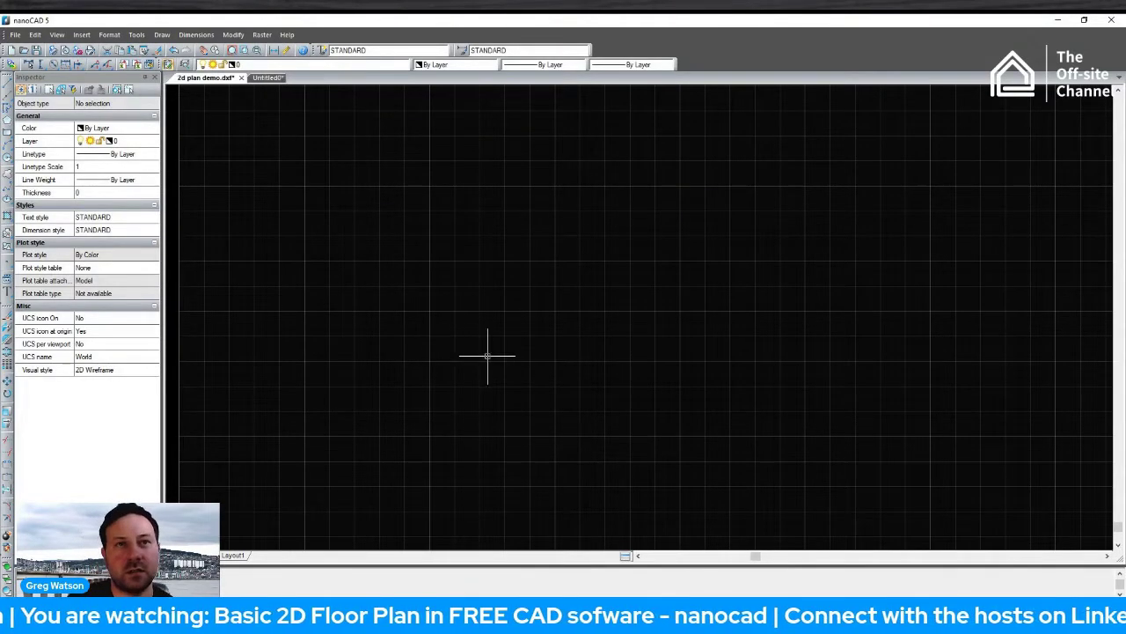
scroll(471, 363, down, 5)
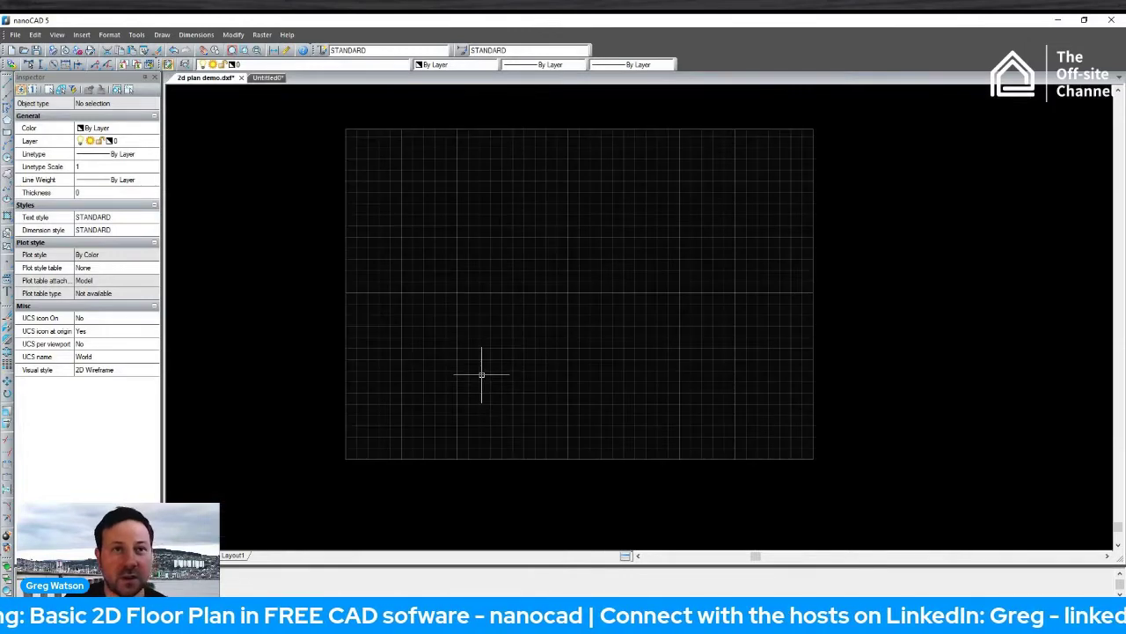
scroll(479, 347, down, 6)
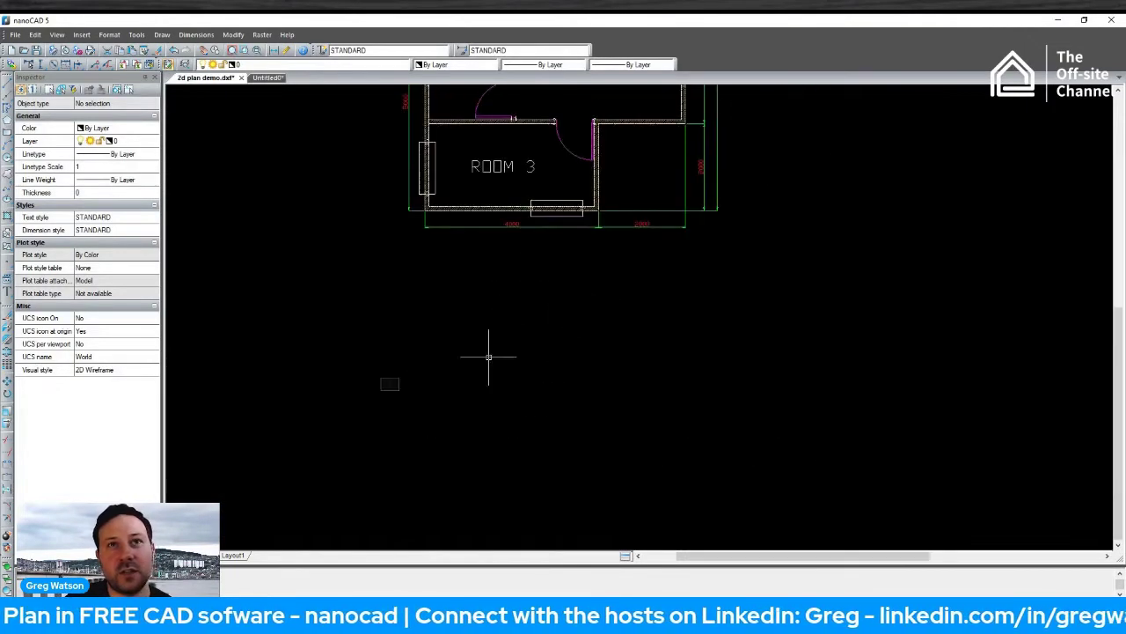
Look over the finished three-room floor plan and the separate window and door symbols beside it.
middle_drag(559, 350, 439, 420)
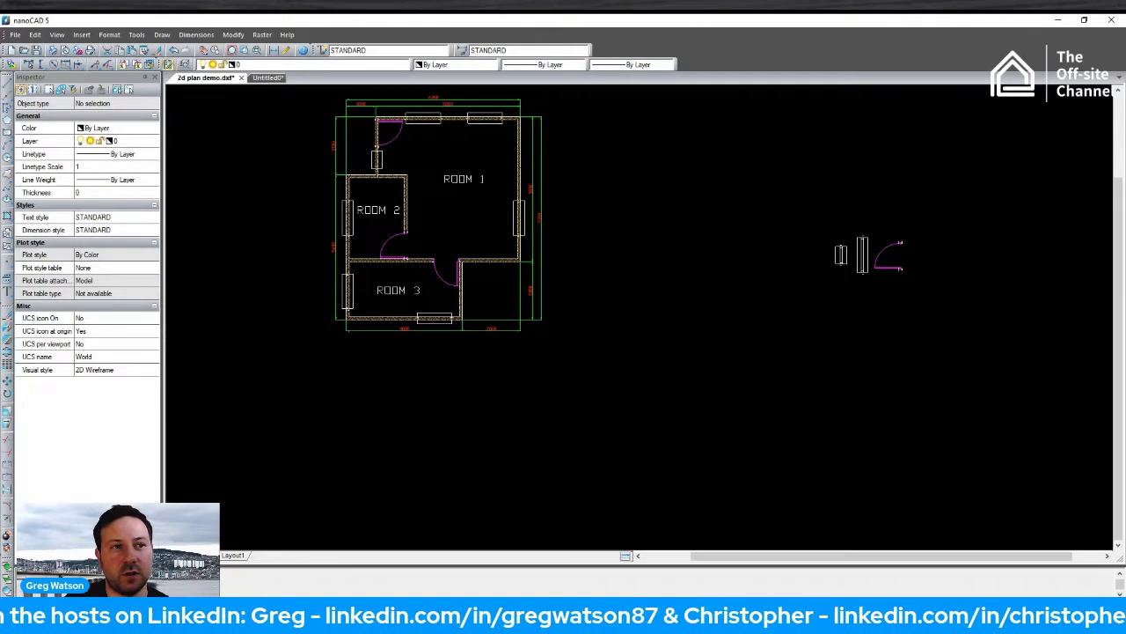
scroll(323, 484, down, 2)
middle_drag(695, 322, 532, 393)
middle_drag(722, 426, 513, 397)
middle_drag(420, 343, 575, 352)
middle_drag(437, 320, 543, 322)
middle_drag(727, 352, 633, 288)
scroll(517, 331, up, 2)
scroll(541, 334, up, 2)
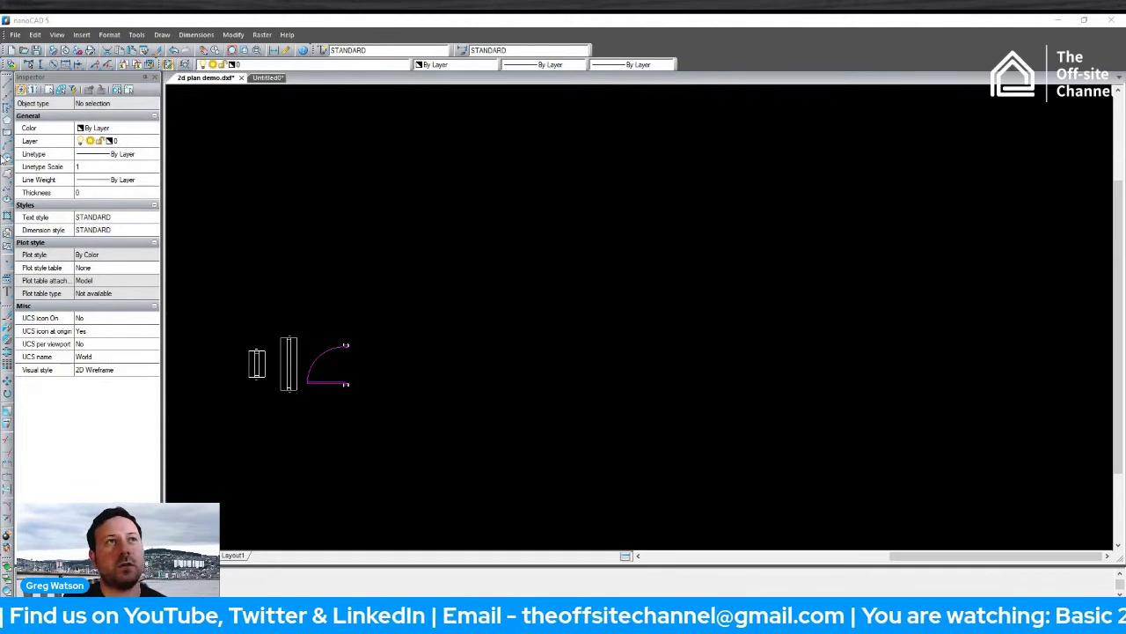
Draw three connected line segments in a stepped shape in the empty area beside the door symbol.
click(8, 90)
click(493, 441)
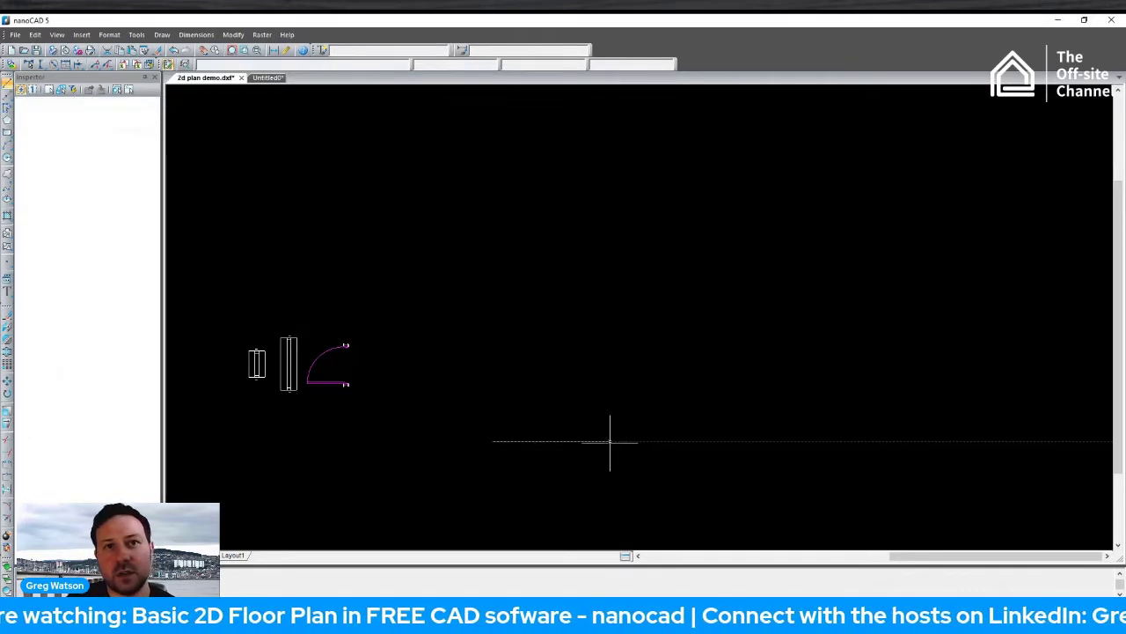
click(616, 440)
click(615, 375)
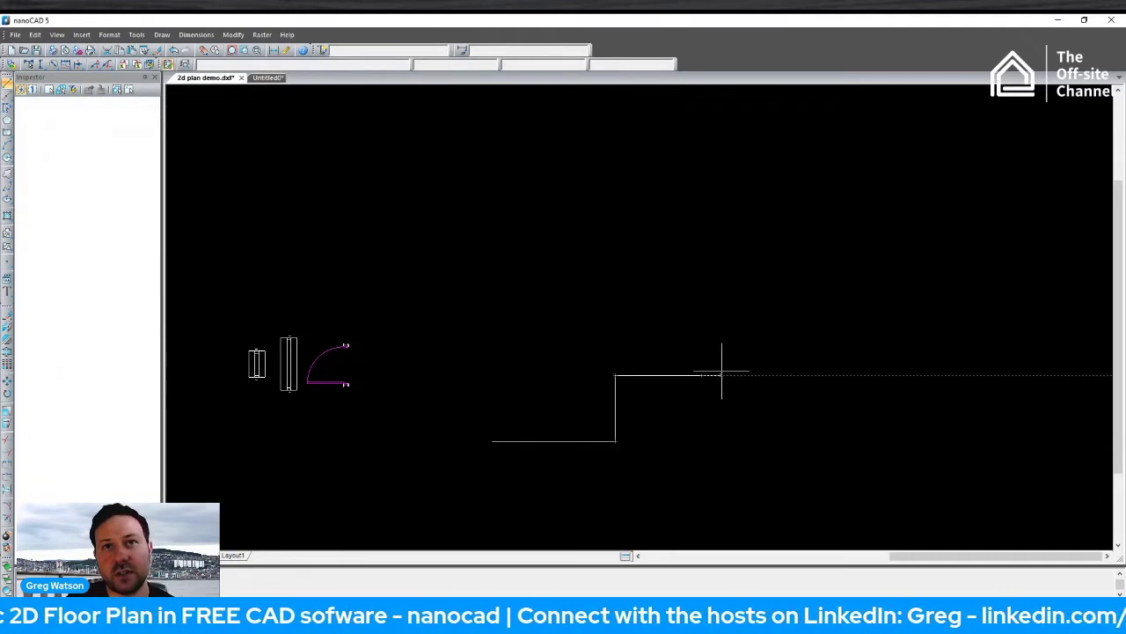
key(Escape)
Join the three separate stepped line segments into a single object.
click(451, 325)
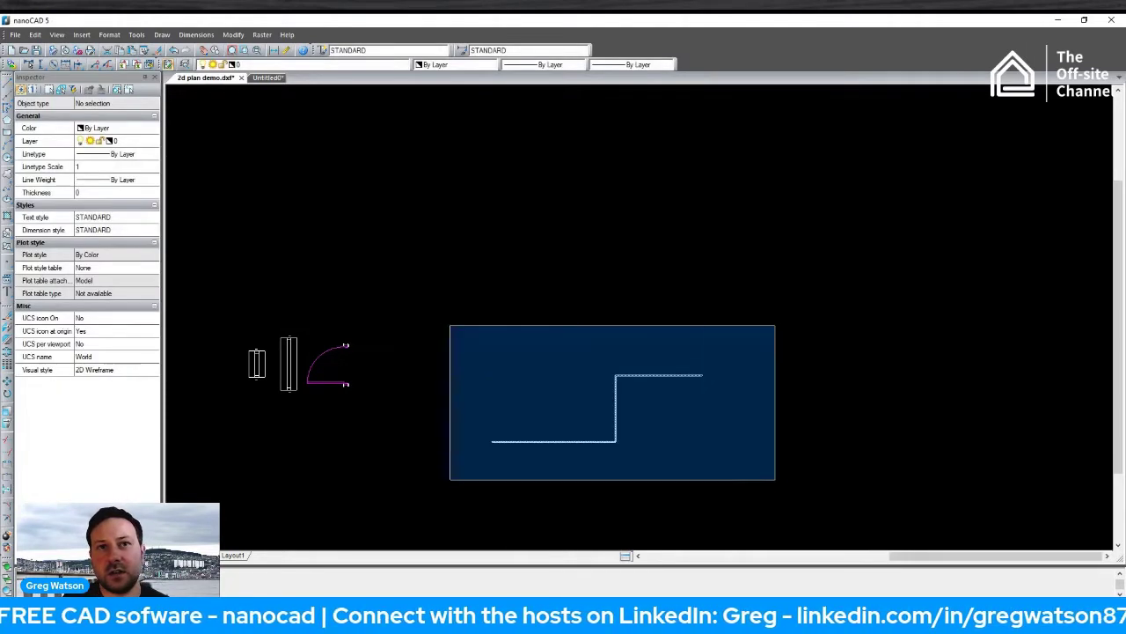
click(775, 479)
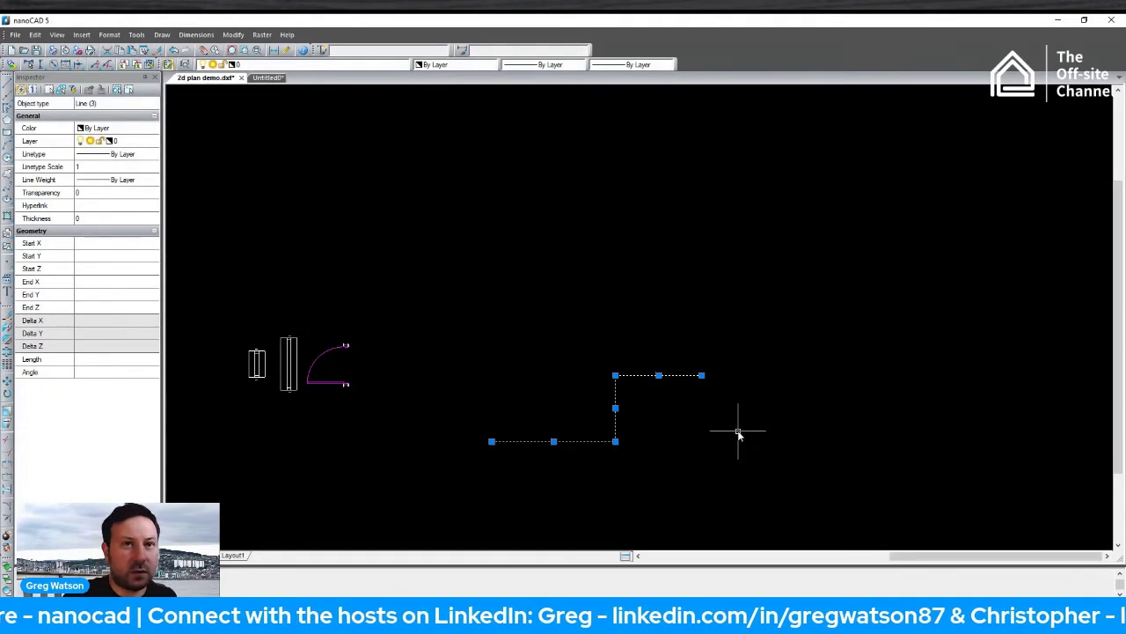
key(Escape)
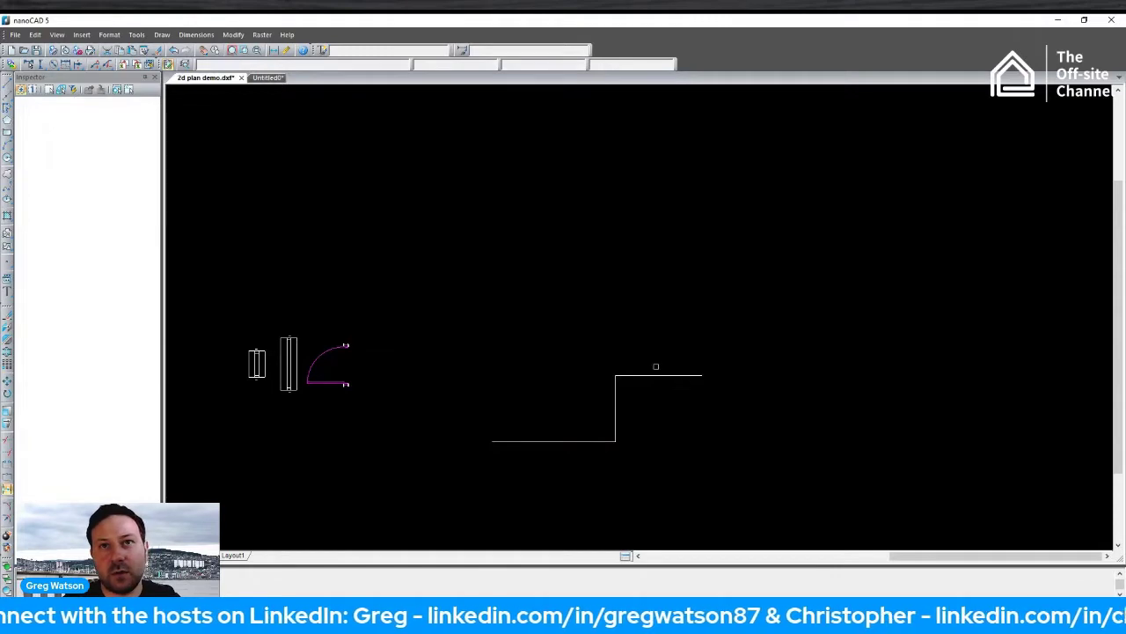
click(614, 401)
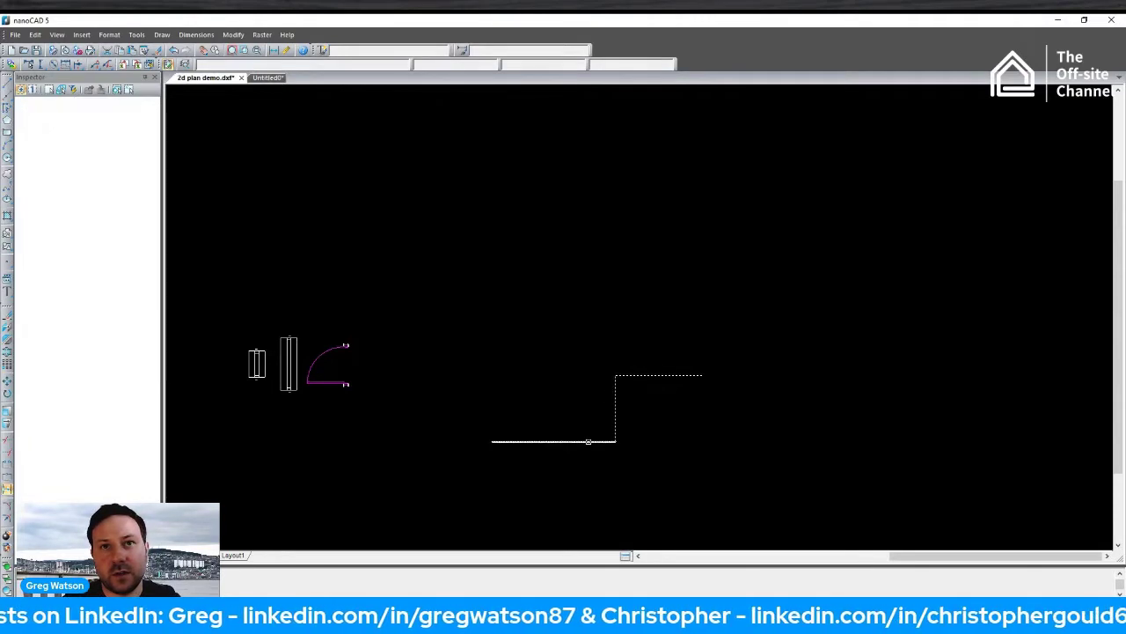
click(588, 441)
click(622, 445)
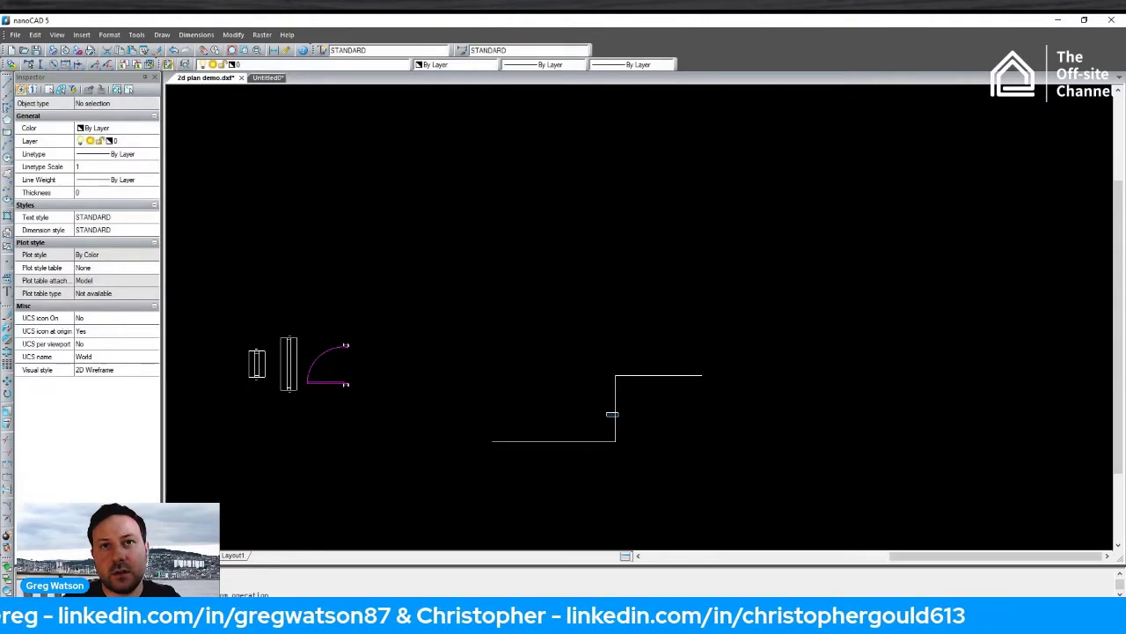
Delete the whole stepped line shape beside the door symbol.
click(824, 470)
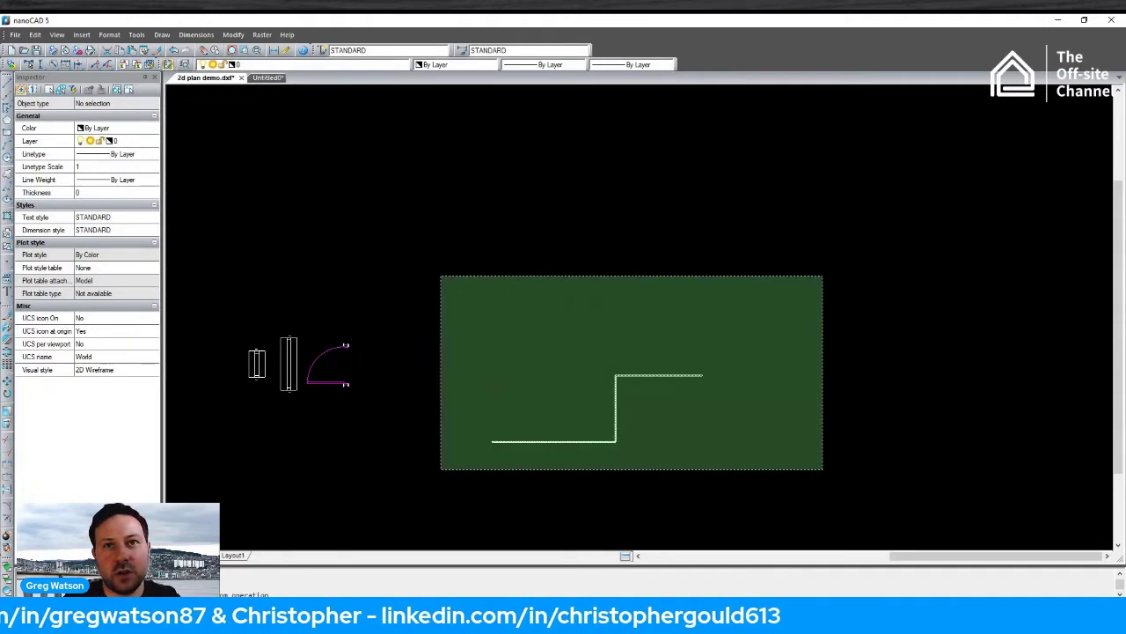
click(439, 274)
key(Delete)
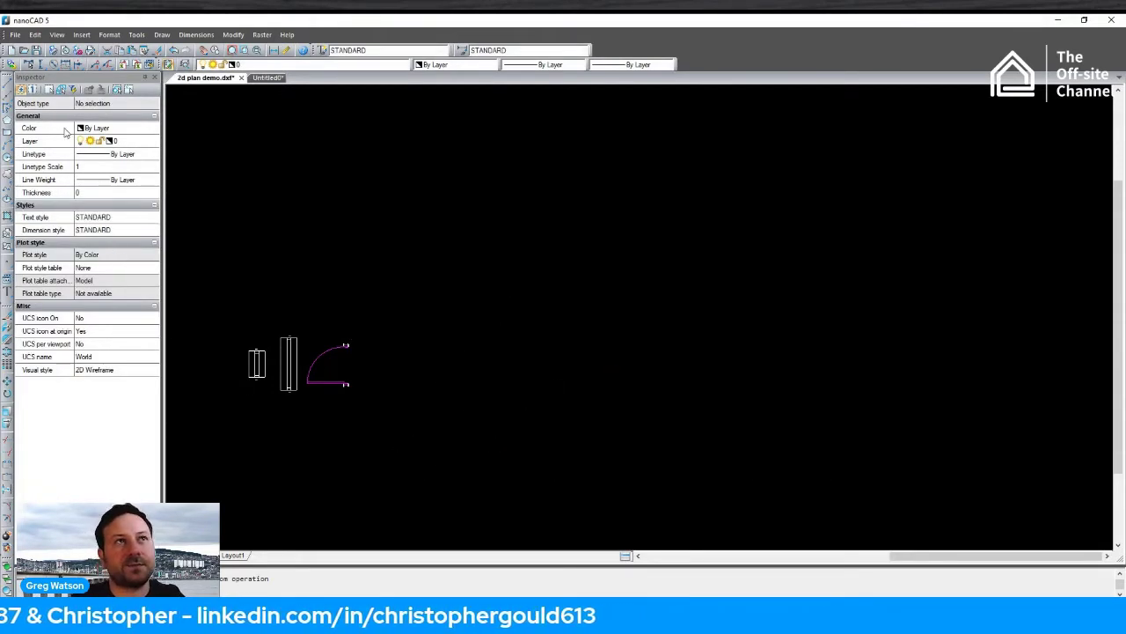
Start the floor plan outline as a polyline beside the door symbol: 4000 mm right, 2000 mm up, 2000 mm right and 5000 mm up.
click(7, 106)
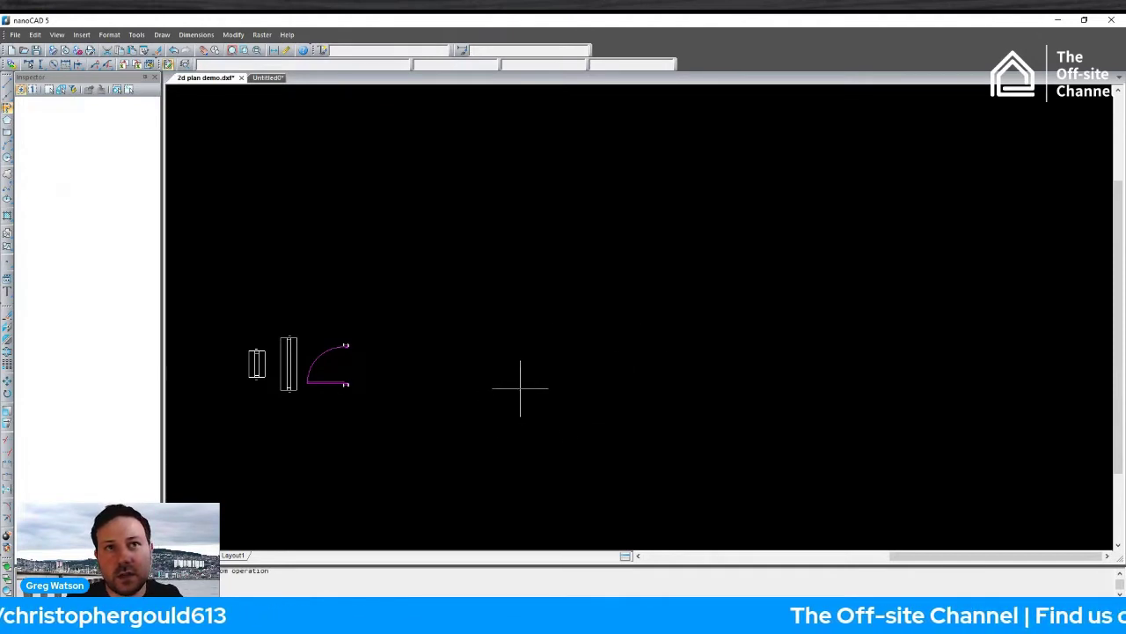
click(483, 427)
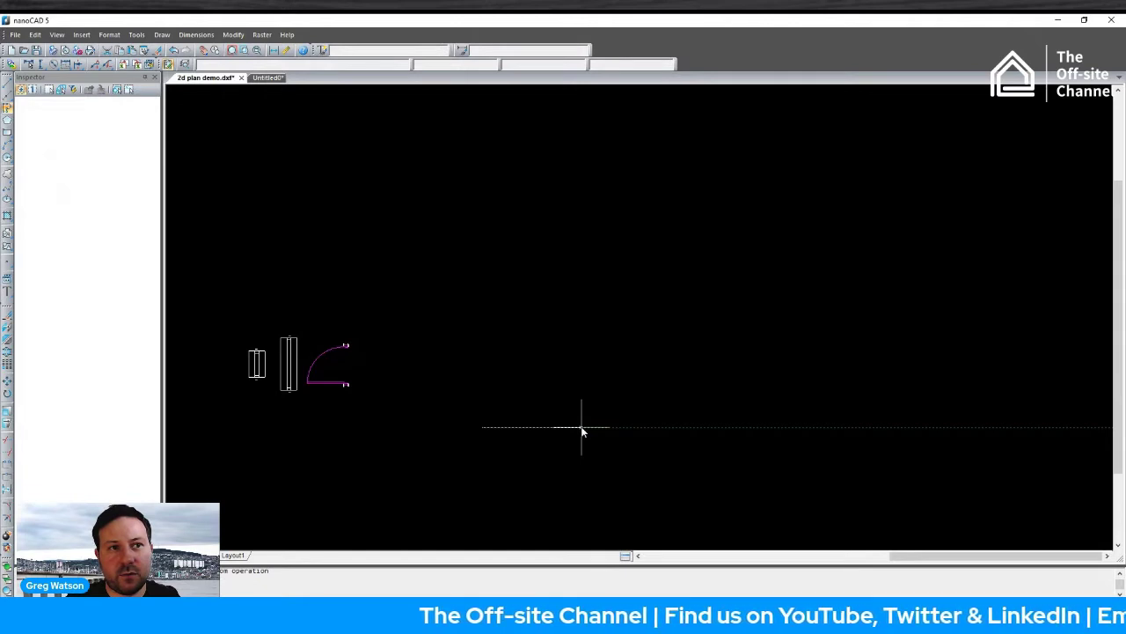
text(4000)
key(Return)
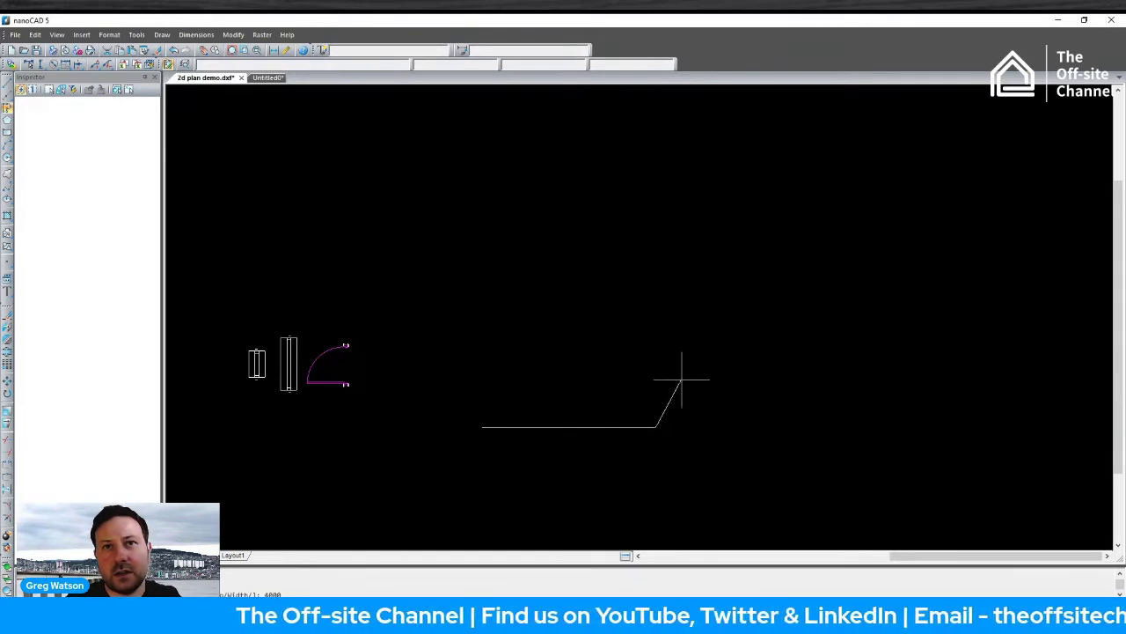
scroll(683, 379, up, 1)
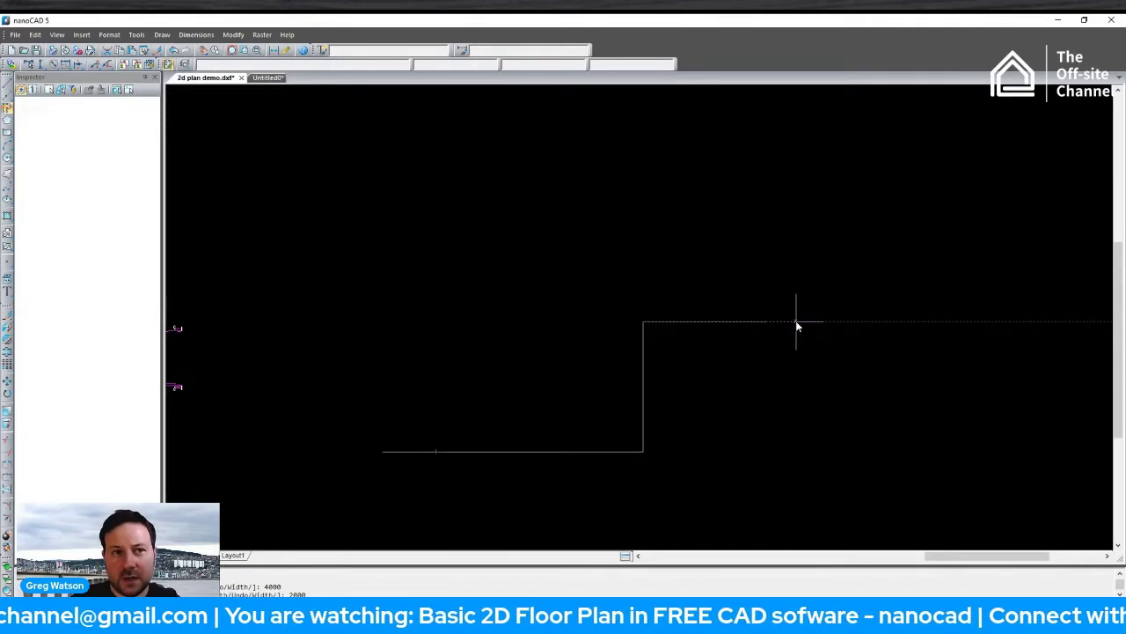
text(2000)
key(Return)
scroll(930, 241, down, 2)
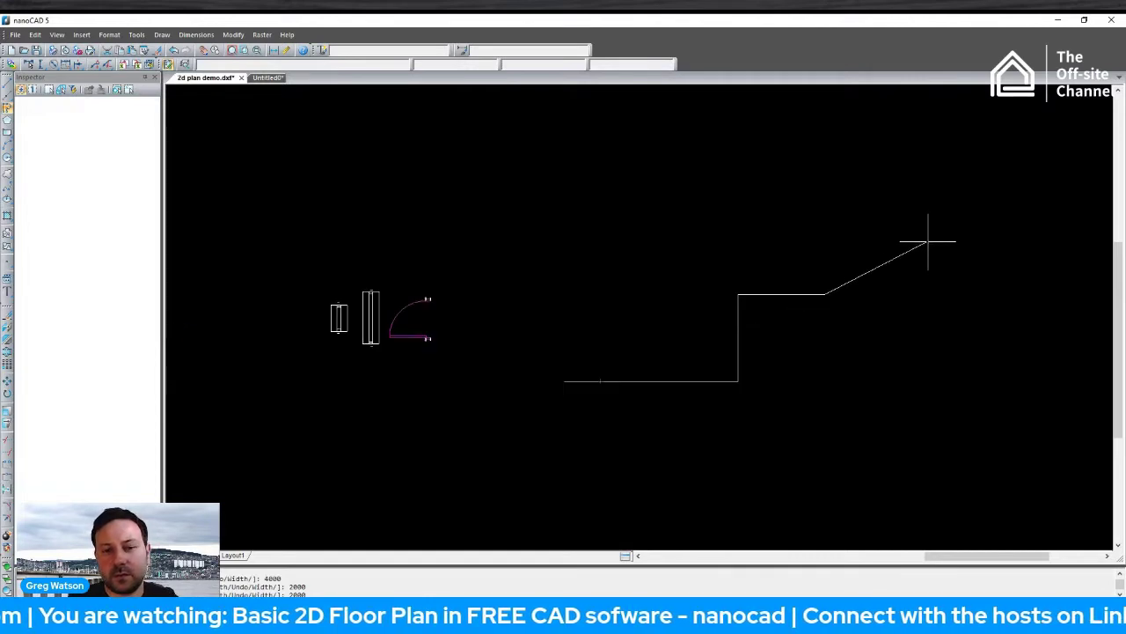
middle_drag(888, 207, 835, 249)
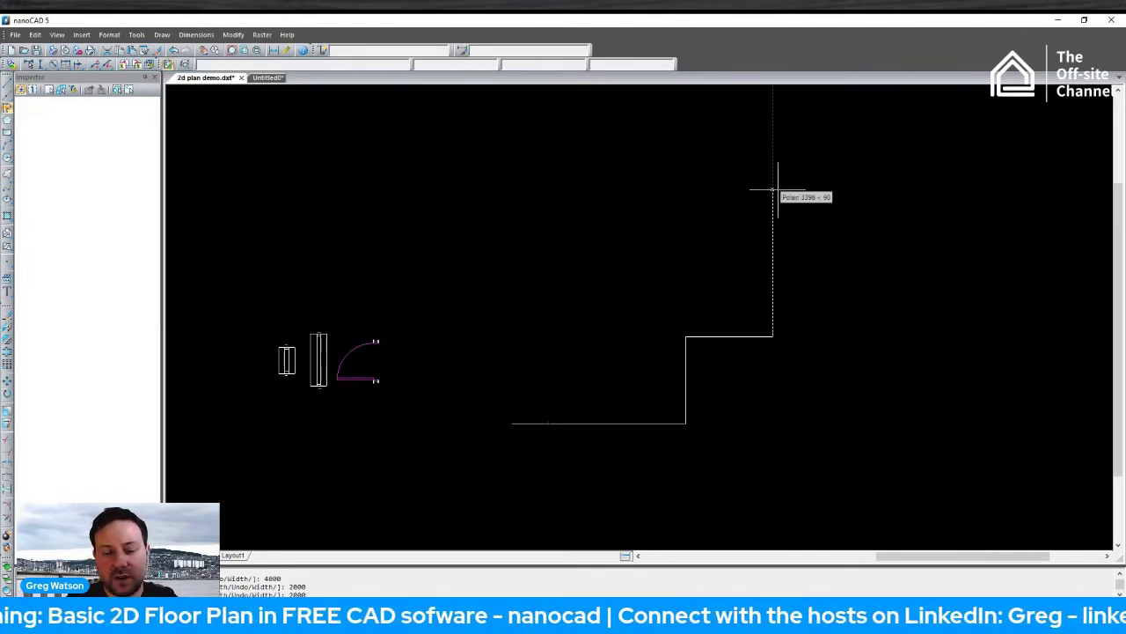
text(5000)
key(Return)
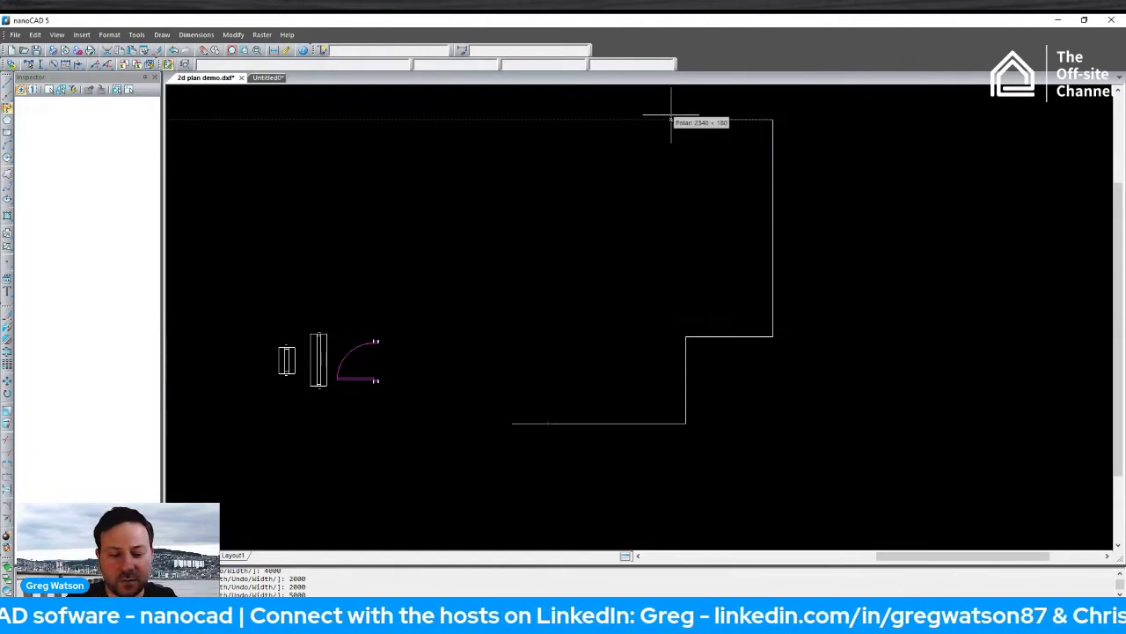
Continue the outline 5000 mm left and 2000 mm down, run left until aligned with the start point, and close it there.
text(5000)
key(Return)
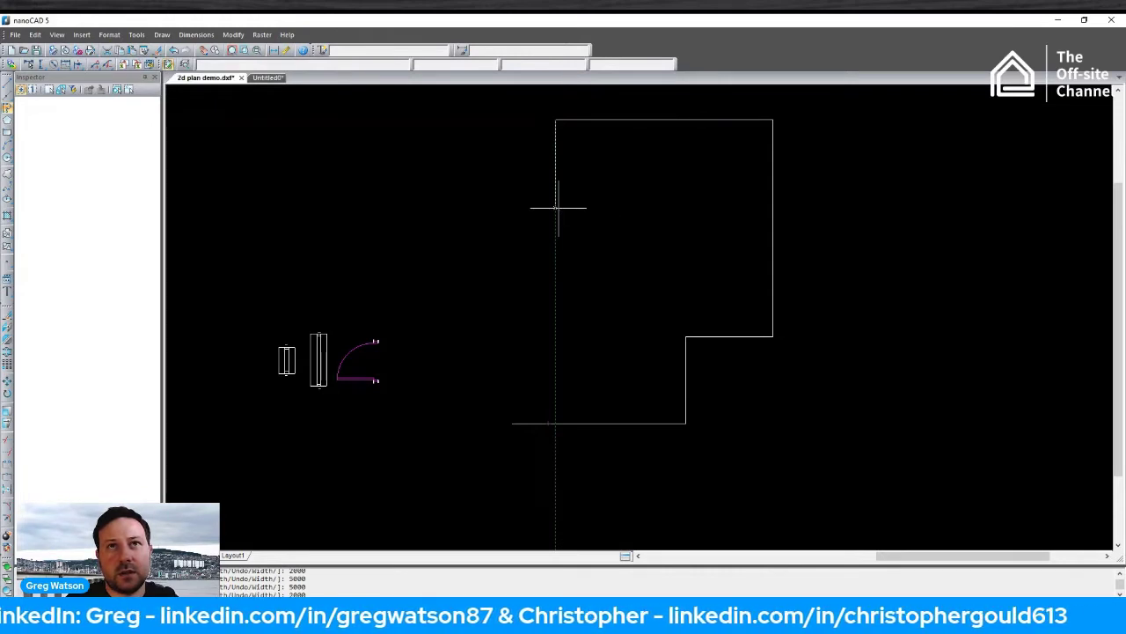
text(2000)
key(Return)
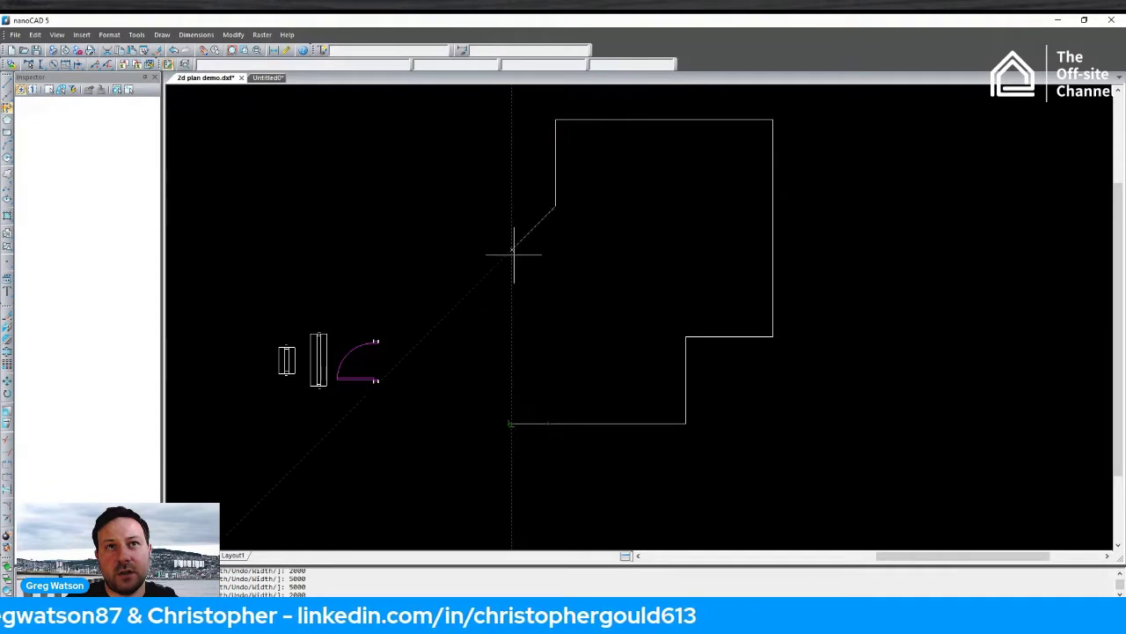
click(511, 206)
click(511, 423)
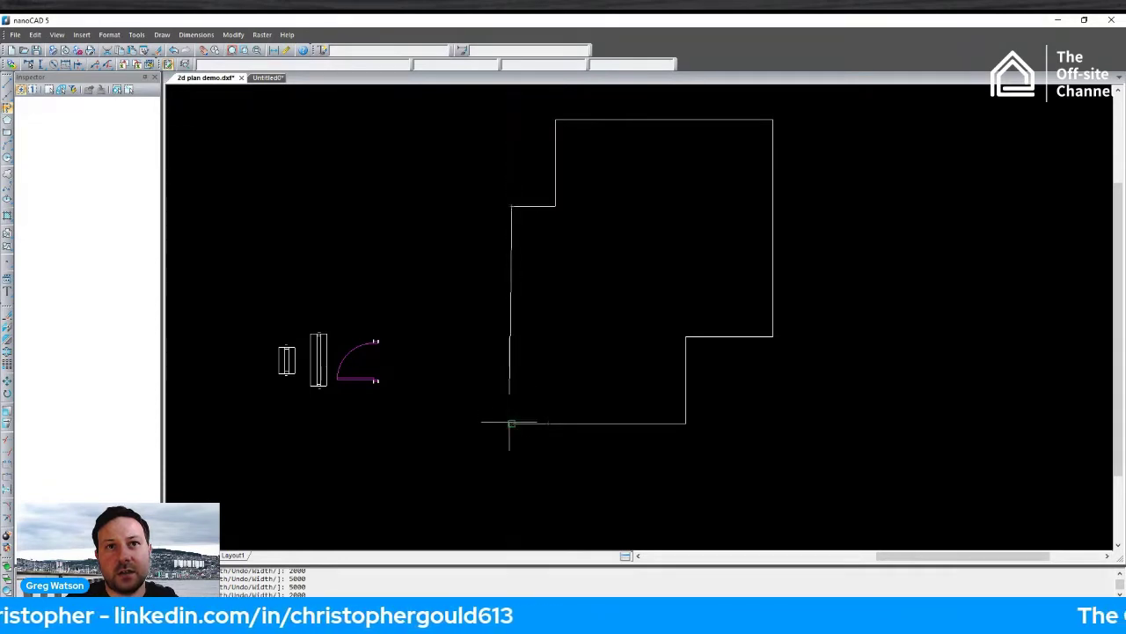
key(Return)
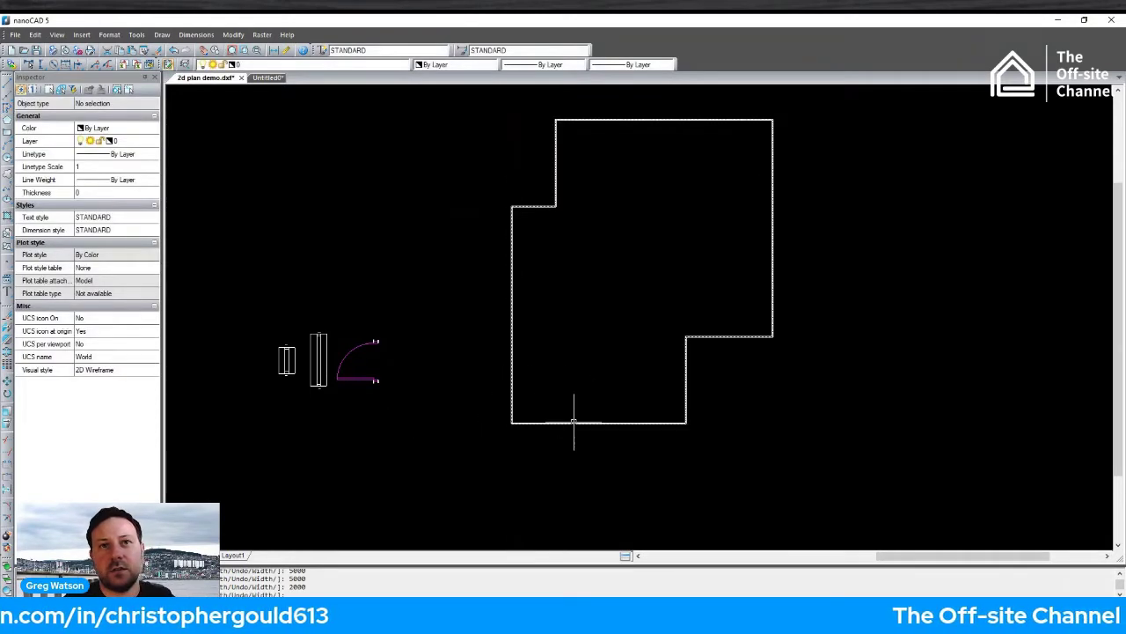
Select the finished outline to check that it is one continuous object, and clear the selection.
click(578, 422)
mouse_move(656, 256)
middle_down()
mouse_move(586, 306)
mouse_move(564, 285)
middle_up()
scroll(623, 267, up, 1)
scroll(577, 288, down, 1)
key(Escape)
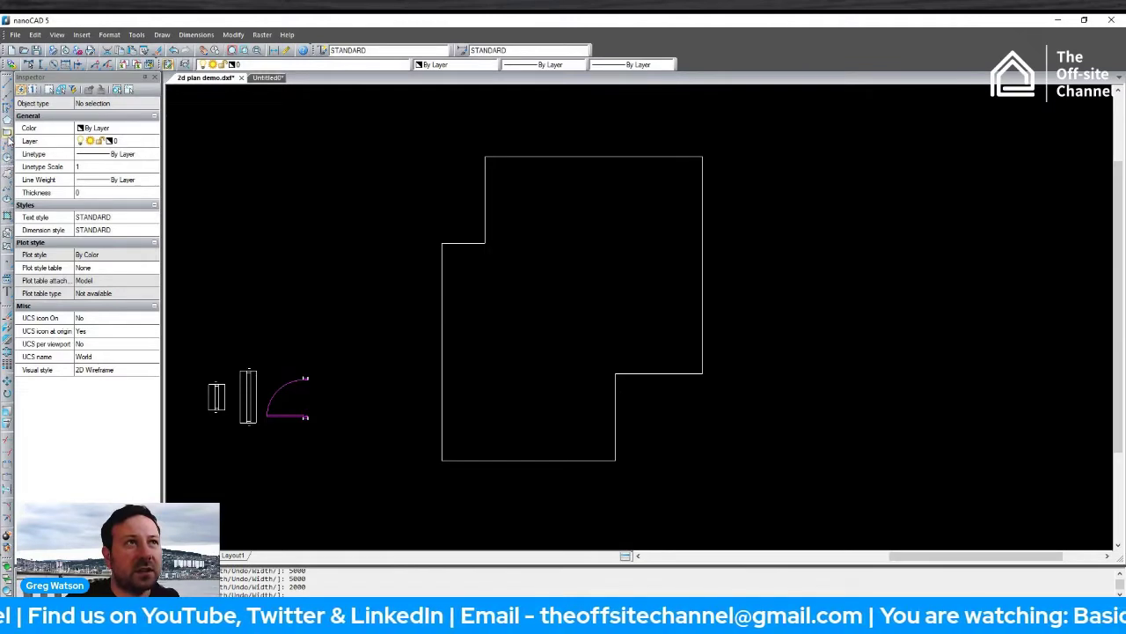
Offset the floor plan outline inward by 95 mm to form the external wall thickness.
click(7, 356)
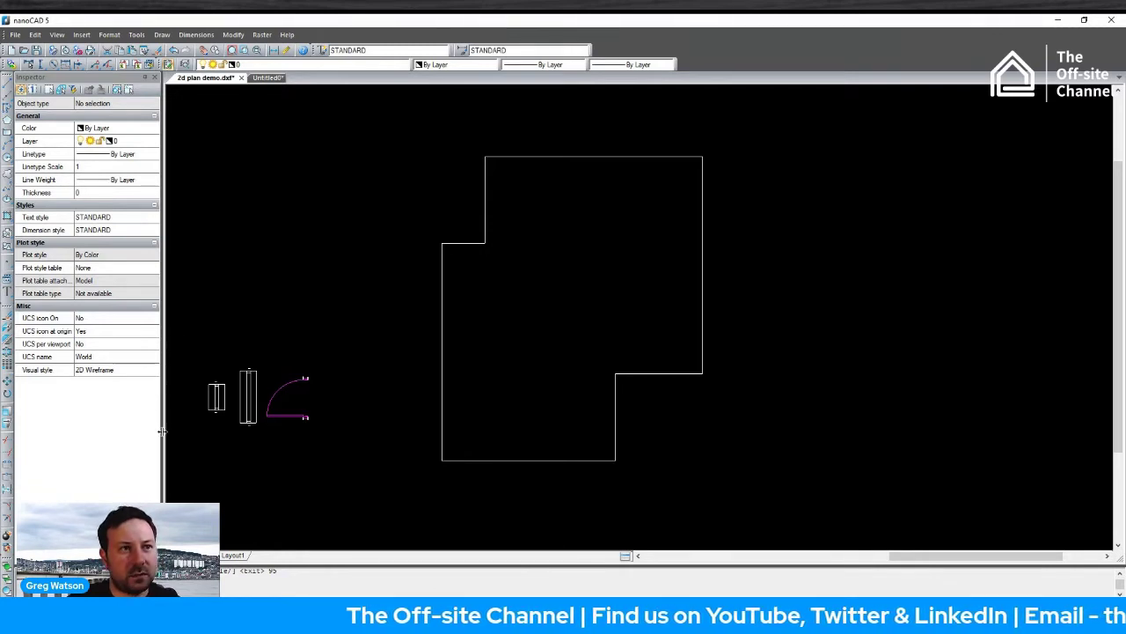
click(7, 345)
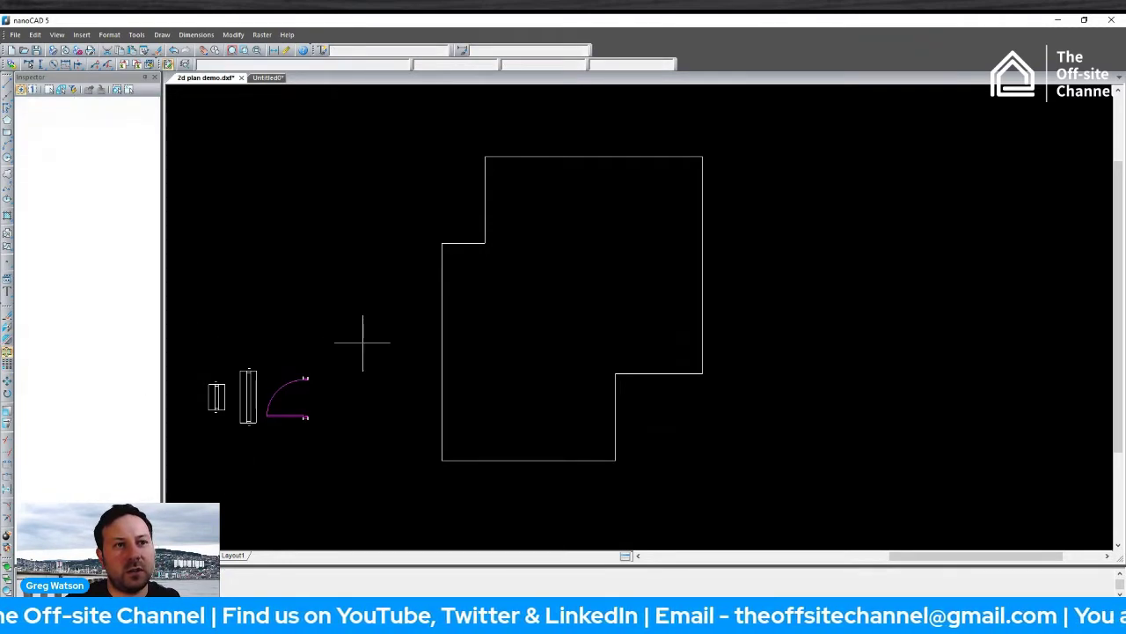
click(443, 327)
click(498, 329)
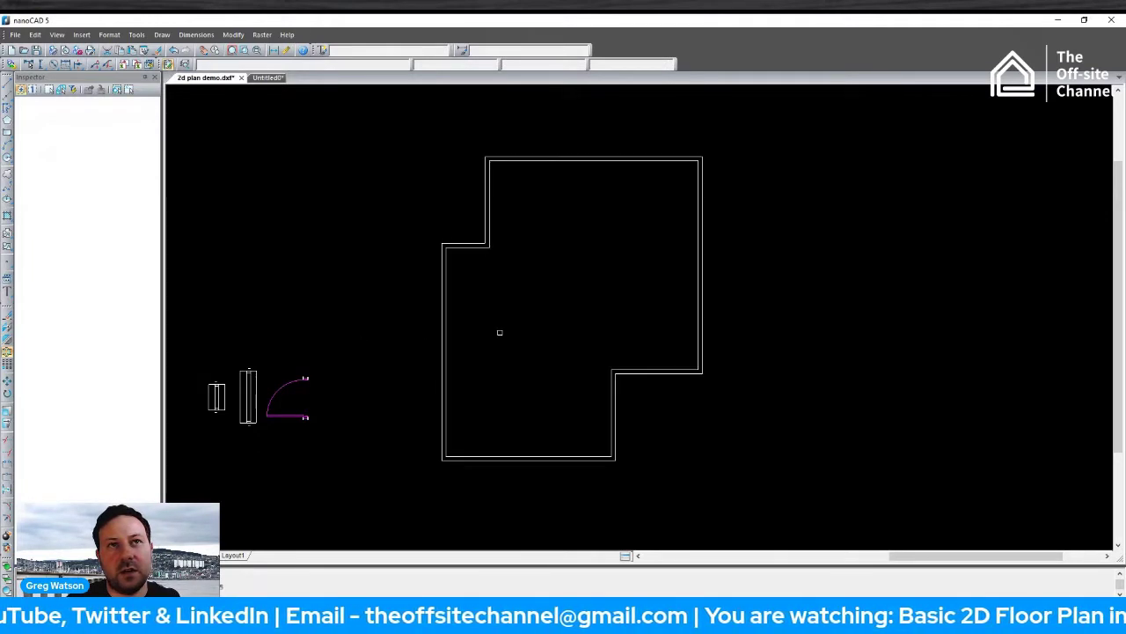
scroll(496, 327, up, 2)
middle_drag(493, 325, 437, 349)
scroll(450, 318, down, 2)
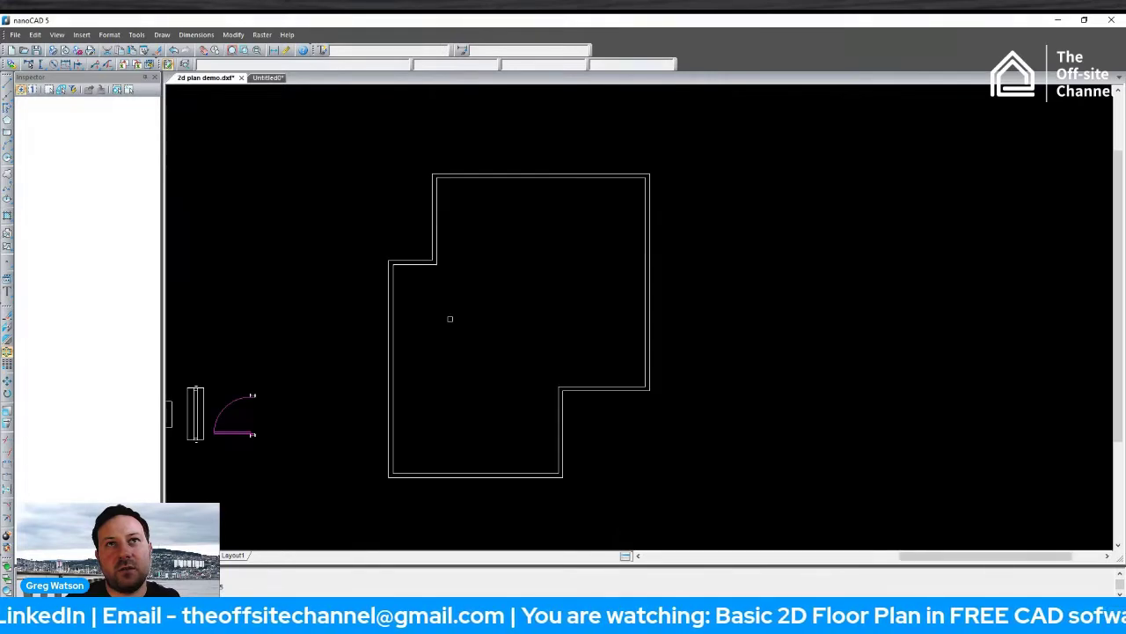
scroll(450, 317, up, 2)
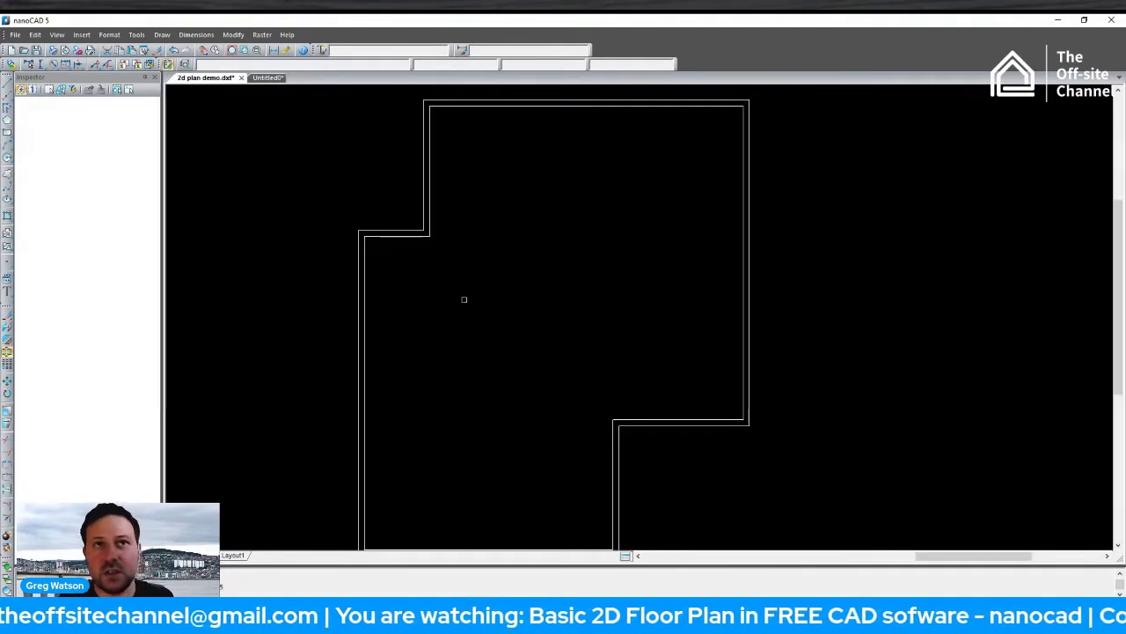
scroll(463, 299, down, 2)
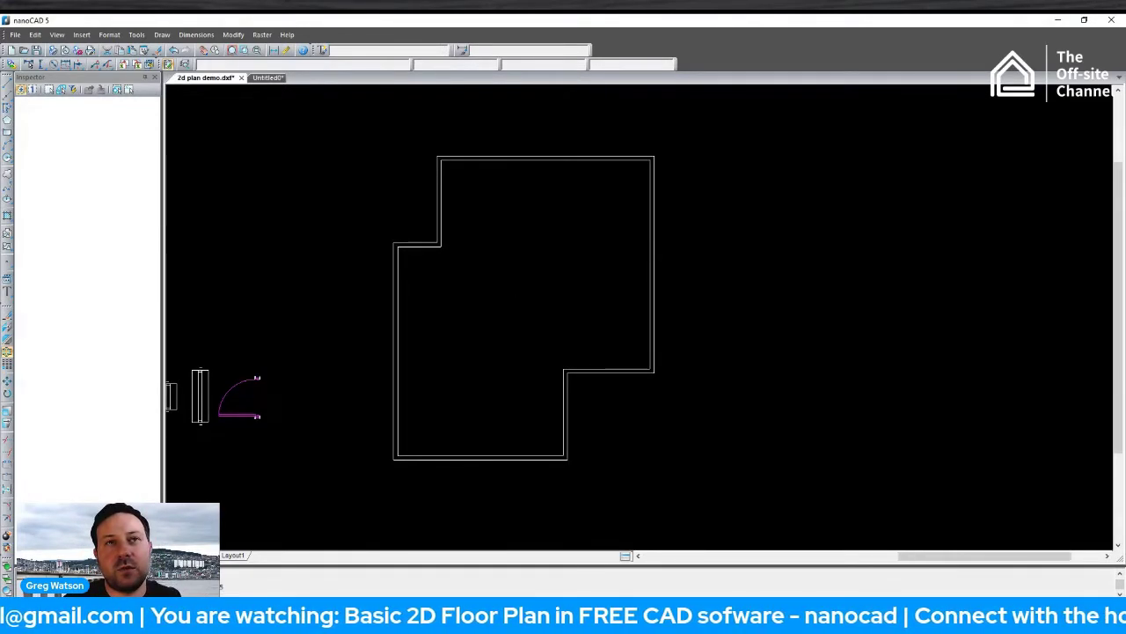
middle_drag(470, 294, 494, 298)
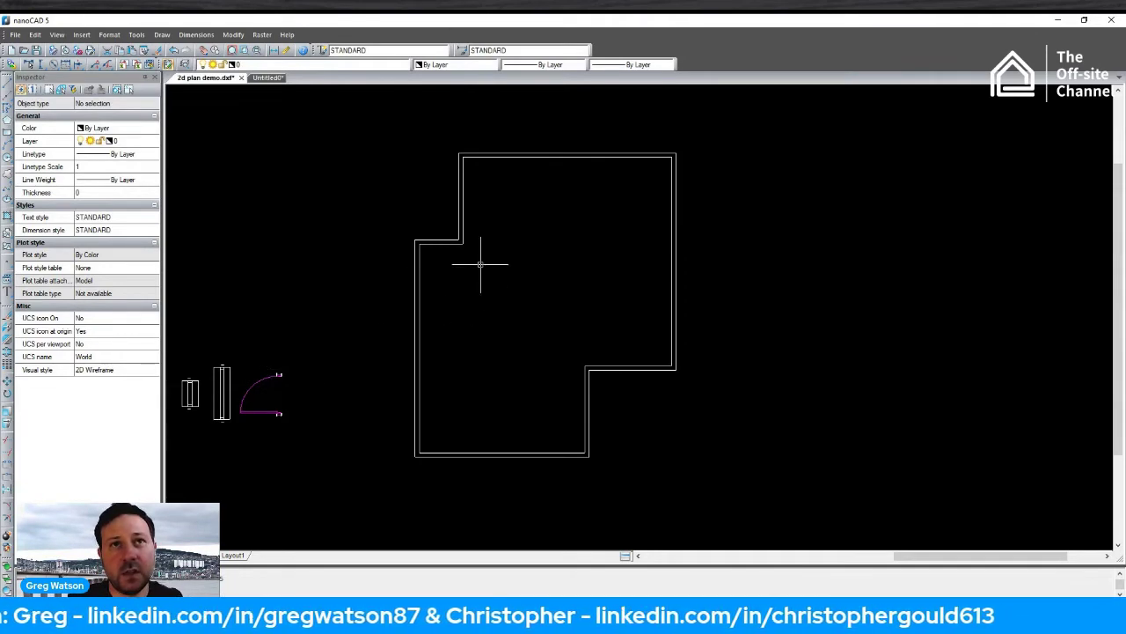
Draw a horizontal partition line from the inner corner of the lower-right recess across to the inner face of the left wall.
scroll(495, 290, up, 3)
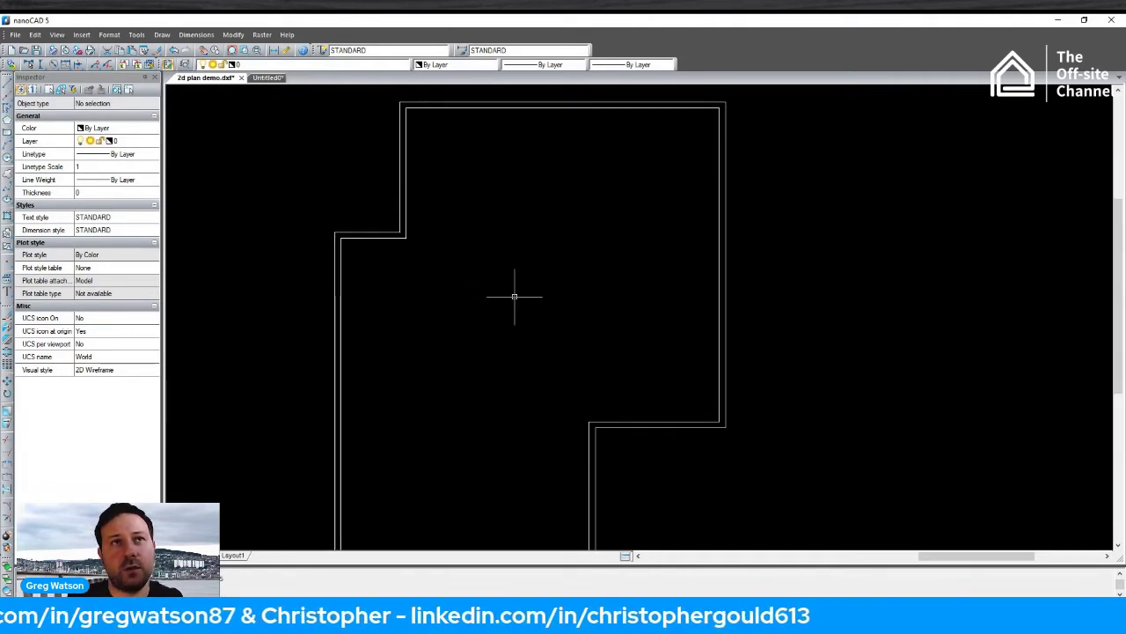
mouse_move(515, 297)
middle_down()
mouse_move(539, 311)
mouse_move(506, 280)
middle_up()
middle_drag(469, 360, 467, 323)
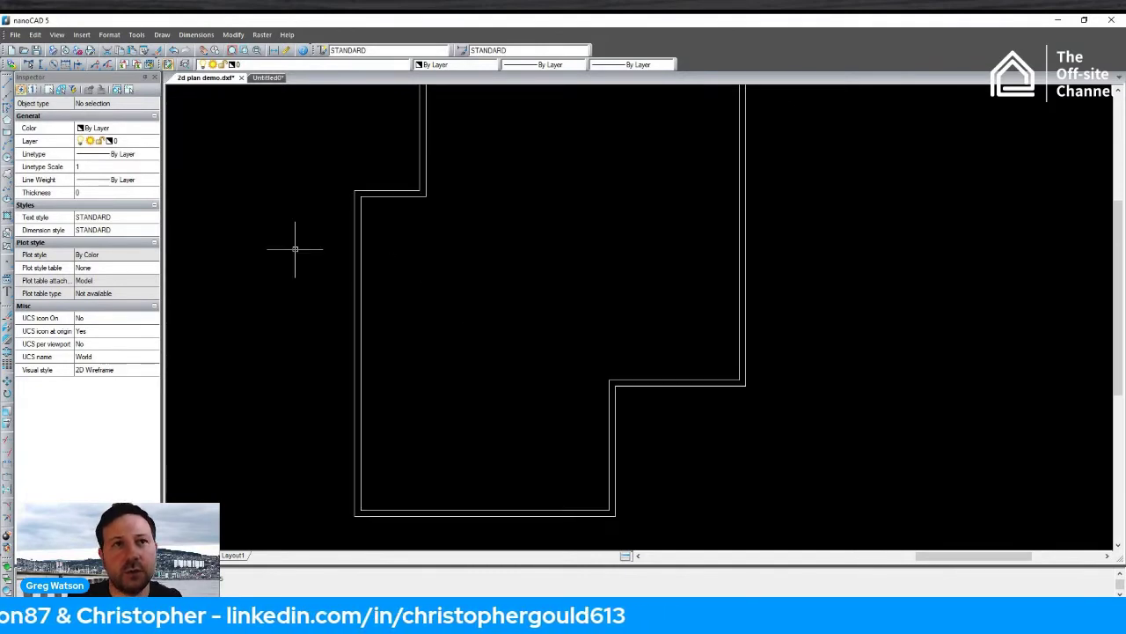
click(7, 83)
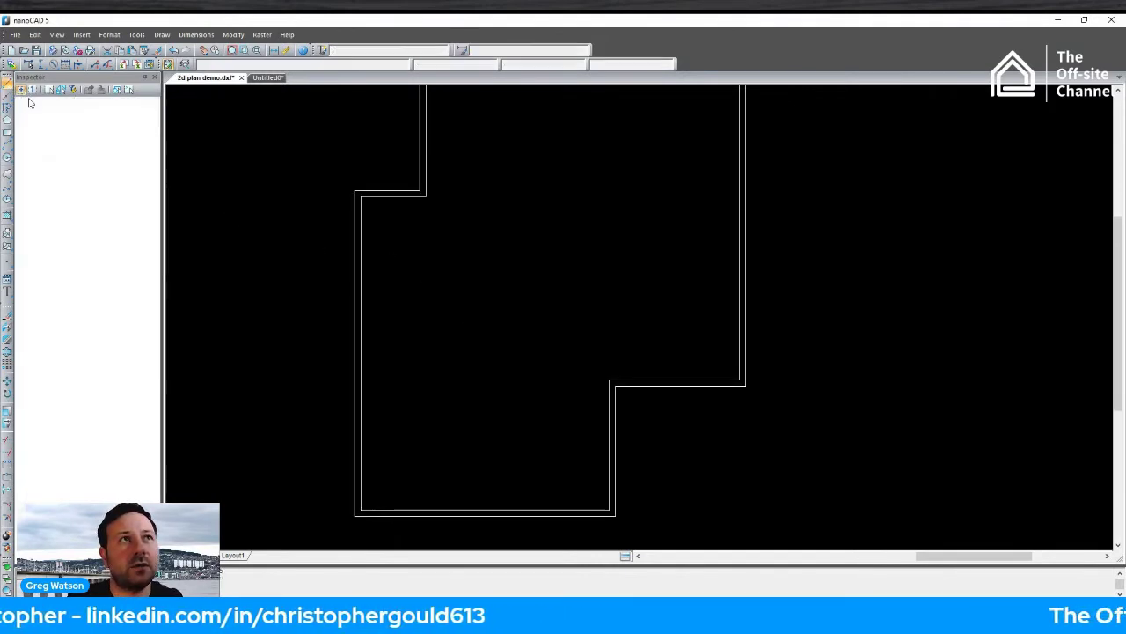
click(613, 385)
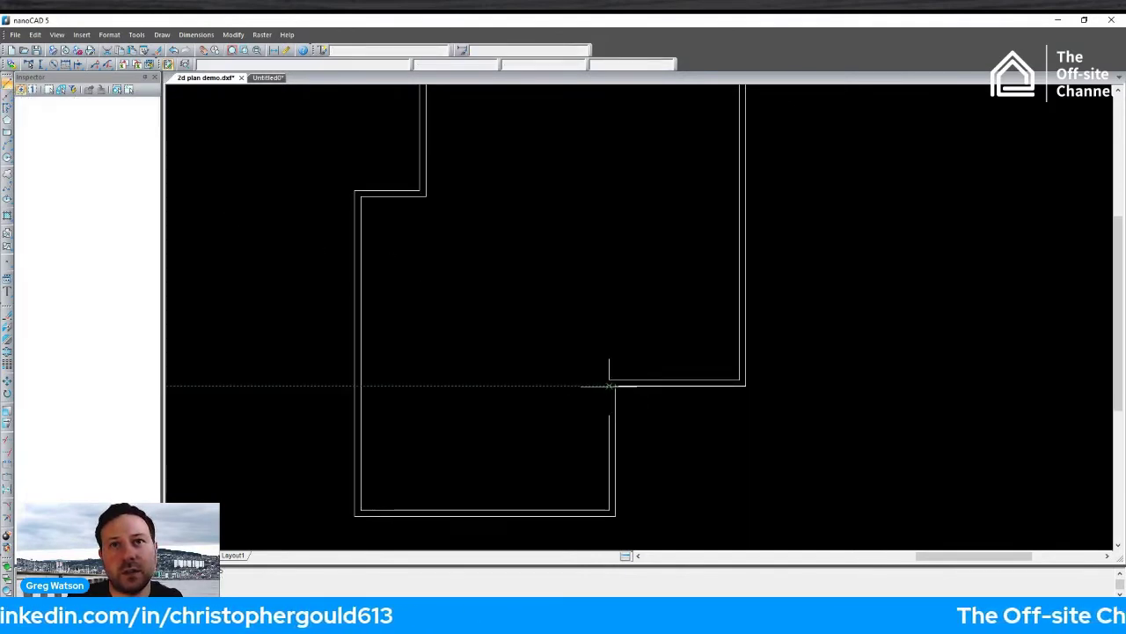
click(362, 381)
key(Escape)
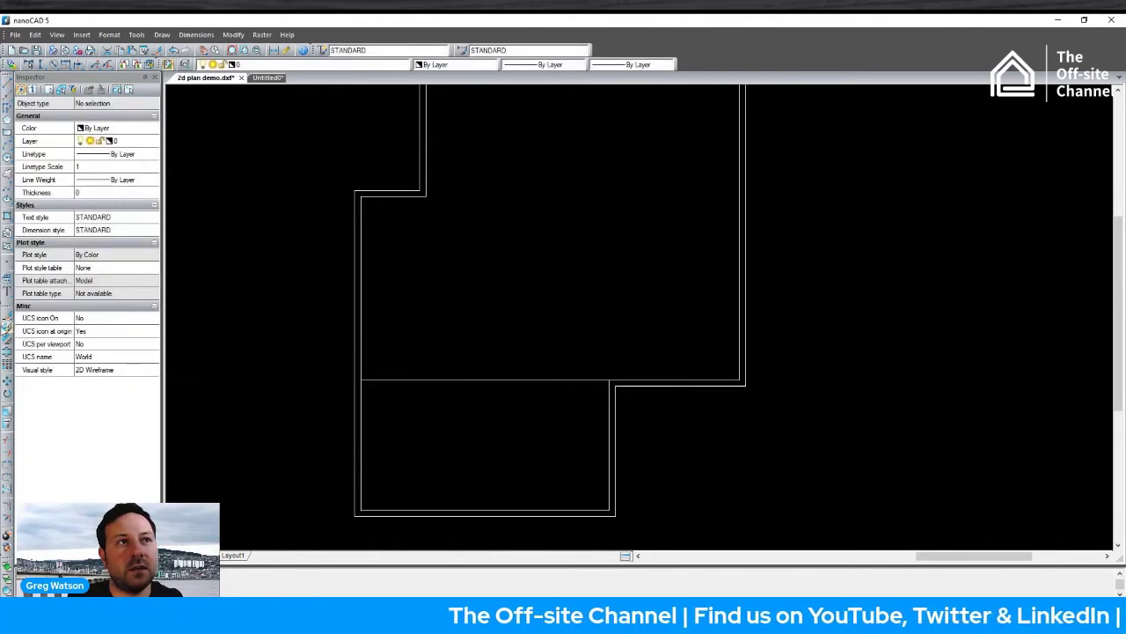
Offset the horizontal partition line downward to give the internal wall its thickness.
click(7, 352)
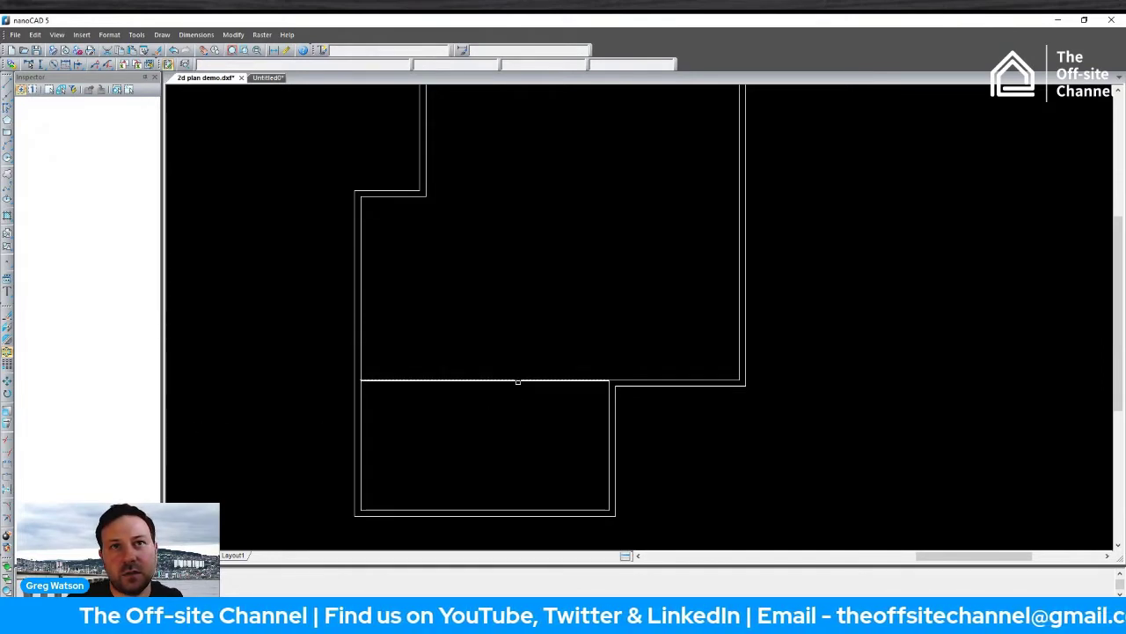
click(518, 381)
click(521, 408)
middle_drag(497, 255, 497, 308)
key(Escape)
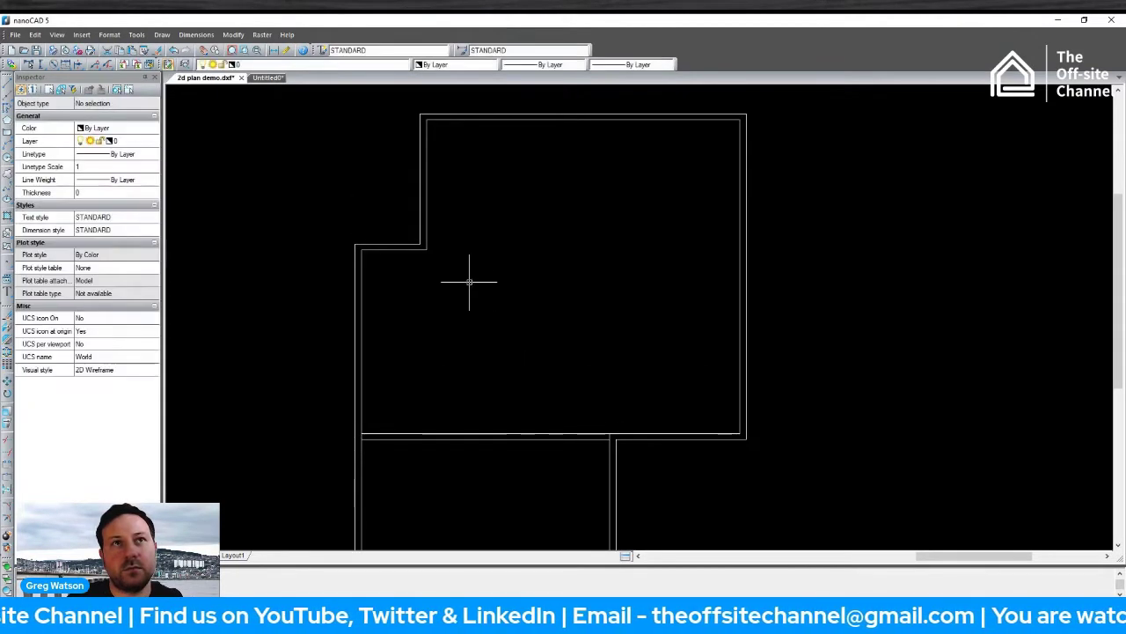
scroll(445, 257, up, 2)
key(Return)
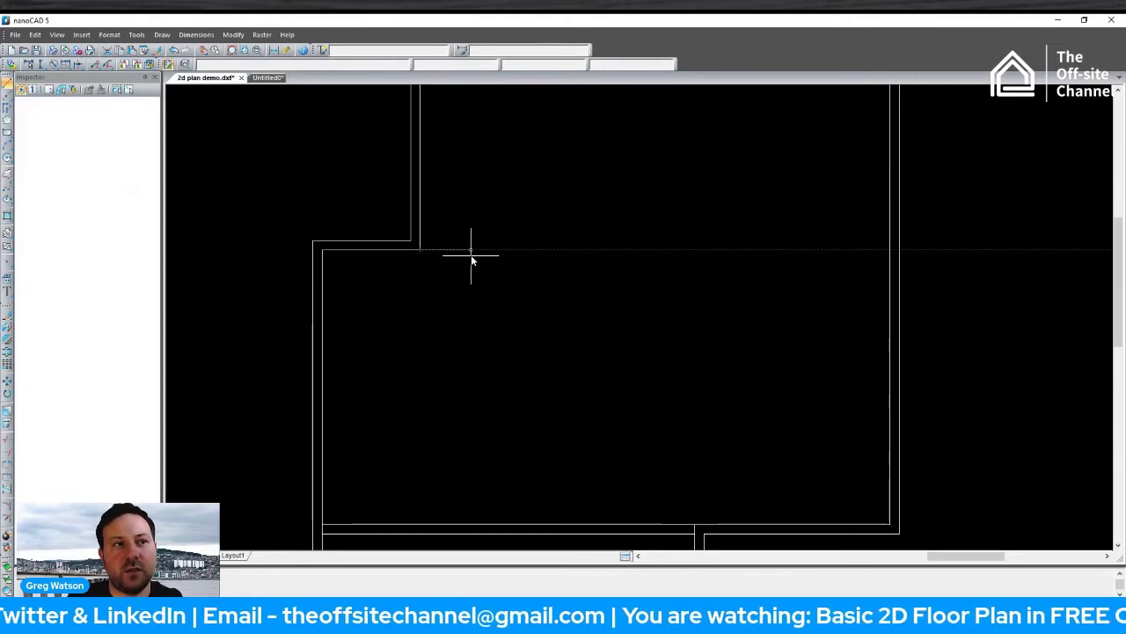
key(Return)
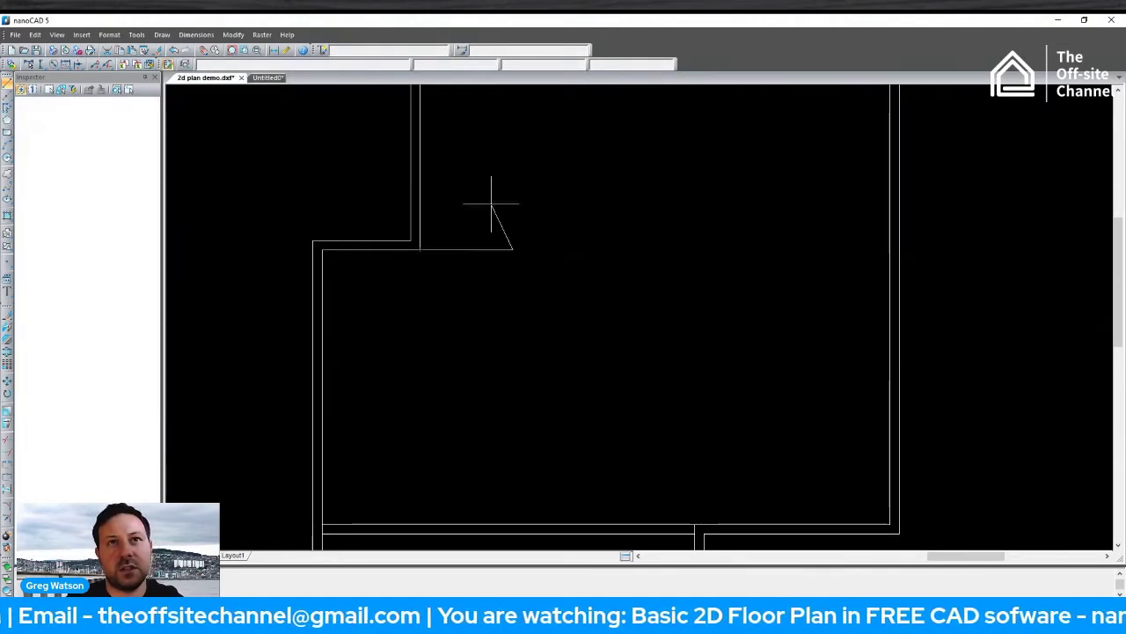
key(Escape)
click(511, 279)
click(476, 242)
key(Delete)
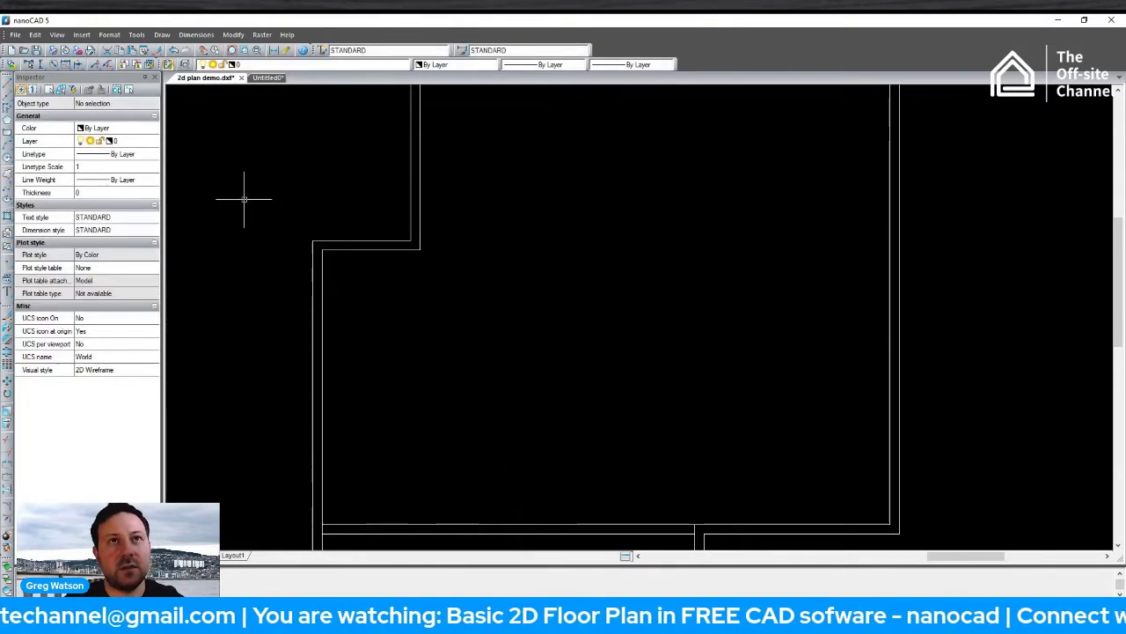
Draw an L-shaped partition from the inner corner of the upper-left recess, running about 905 mm right and partway down the room.
click(422, 250)
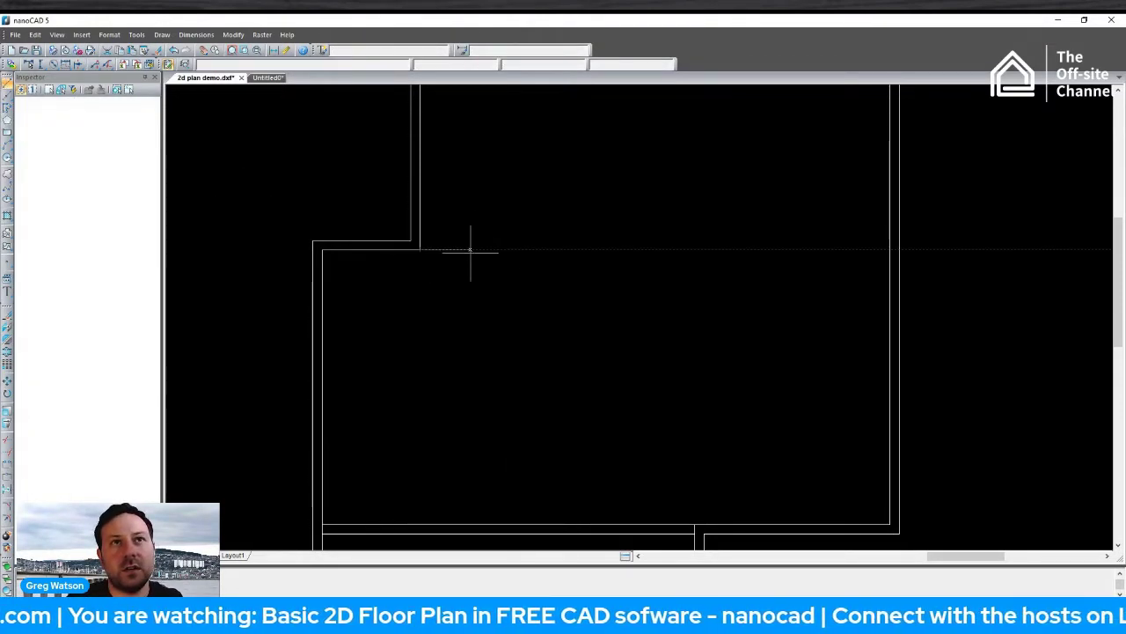
key(Return)
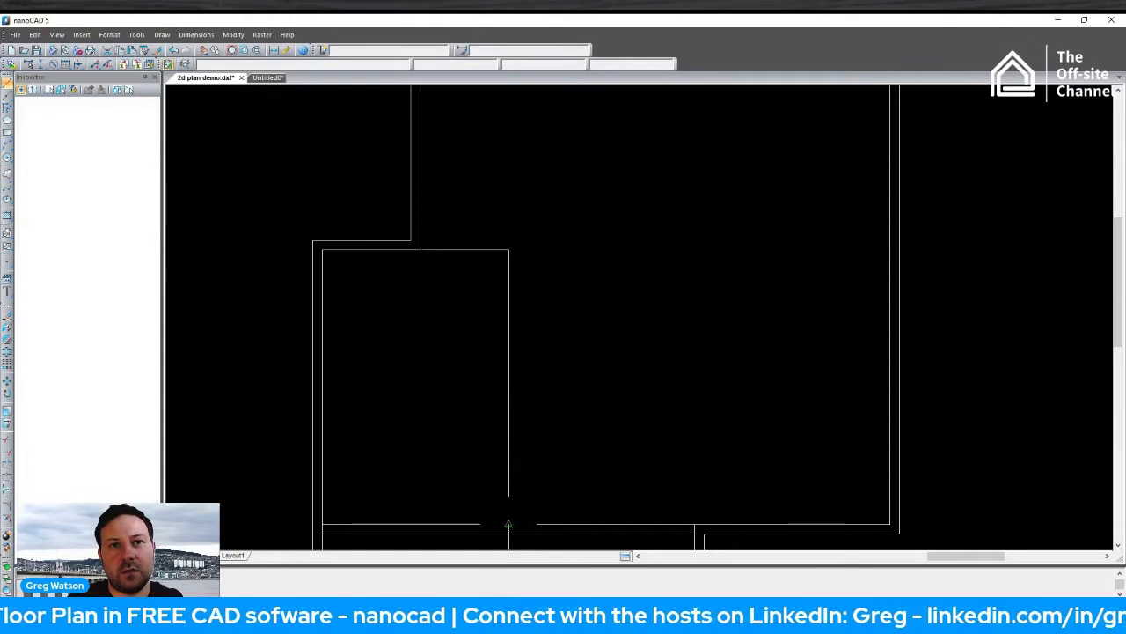
scroll(514, 525, up, 4)
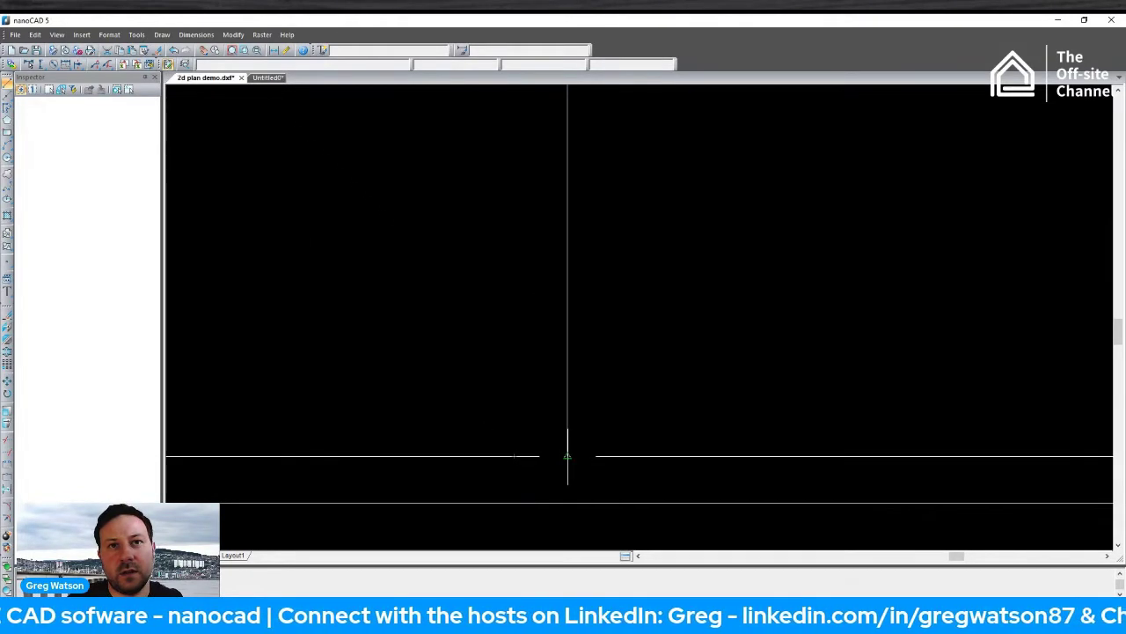
scroll(506, 378, down, 5)
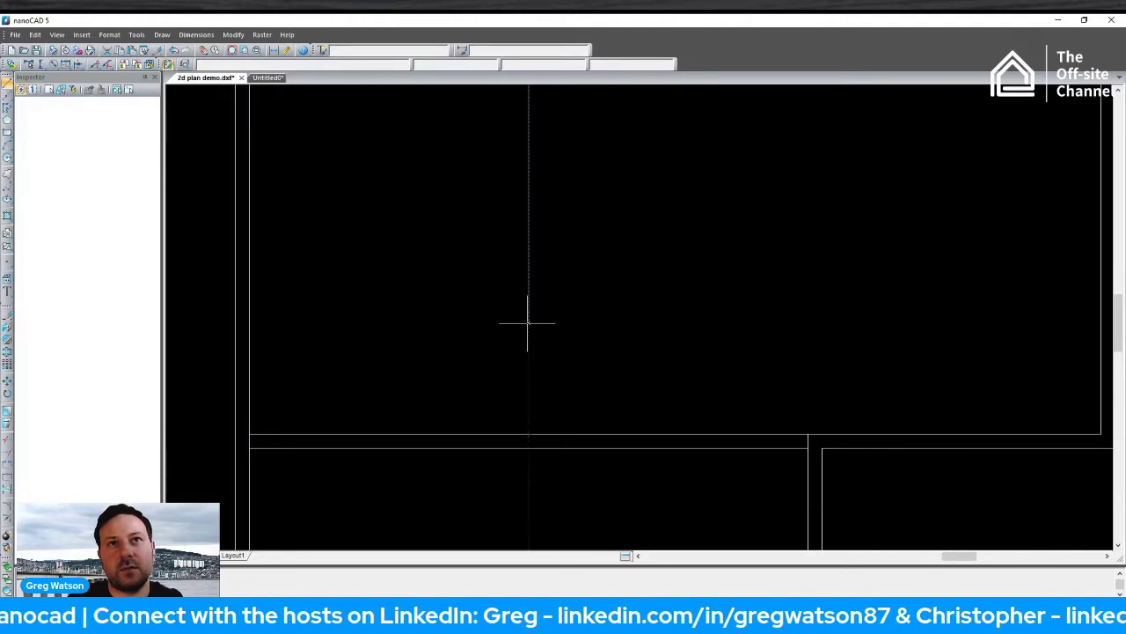
scroll(519, 325, up, 5)
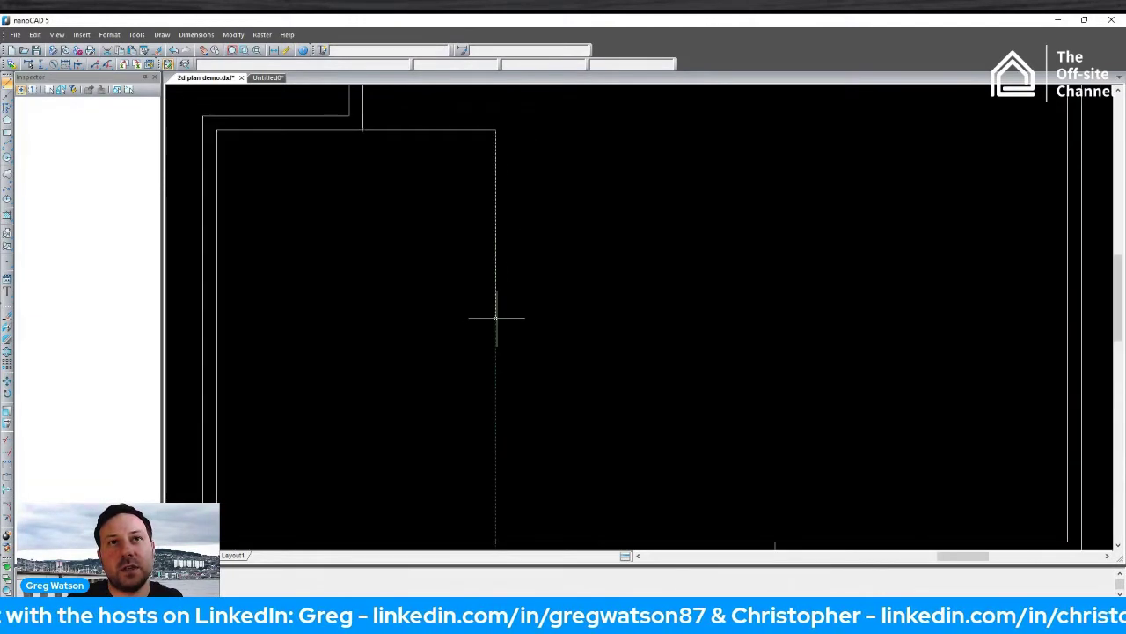
click(496, 379)
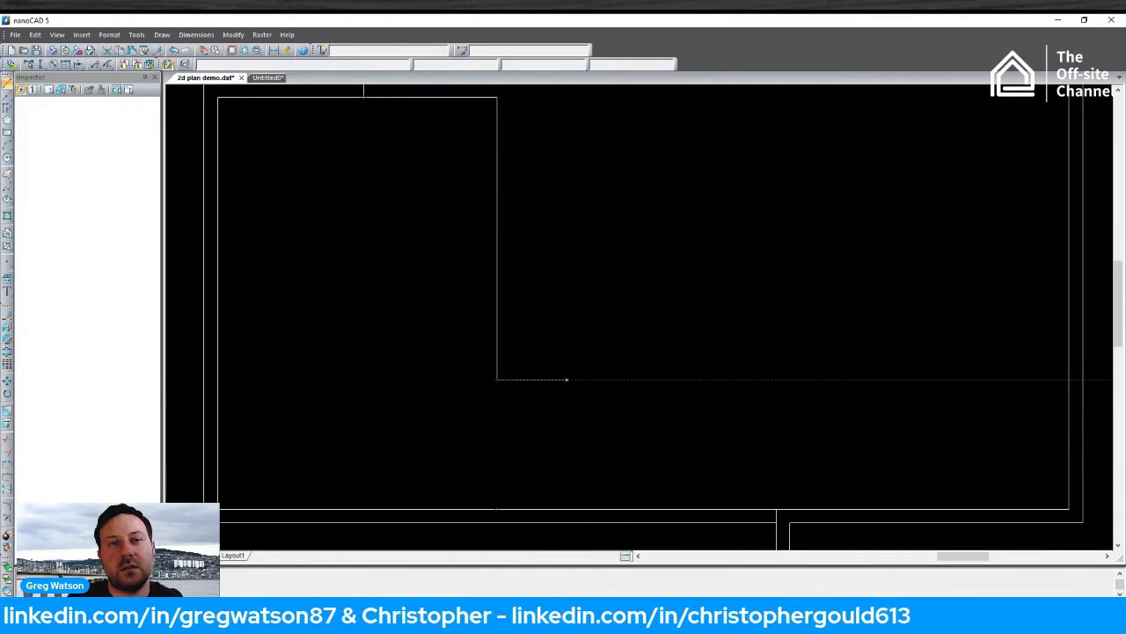
key(Escape)
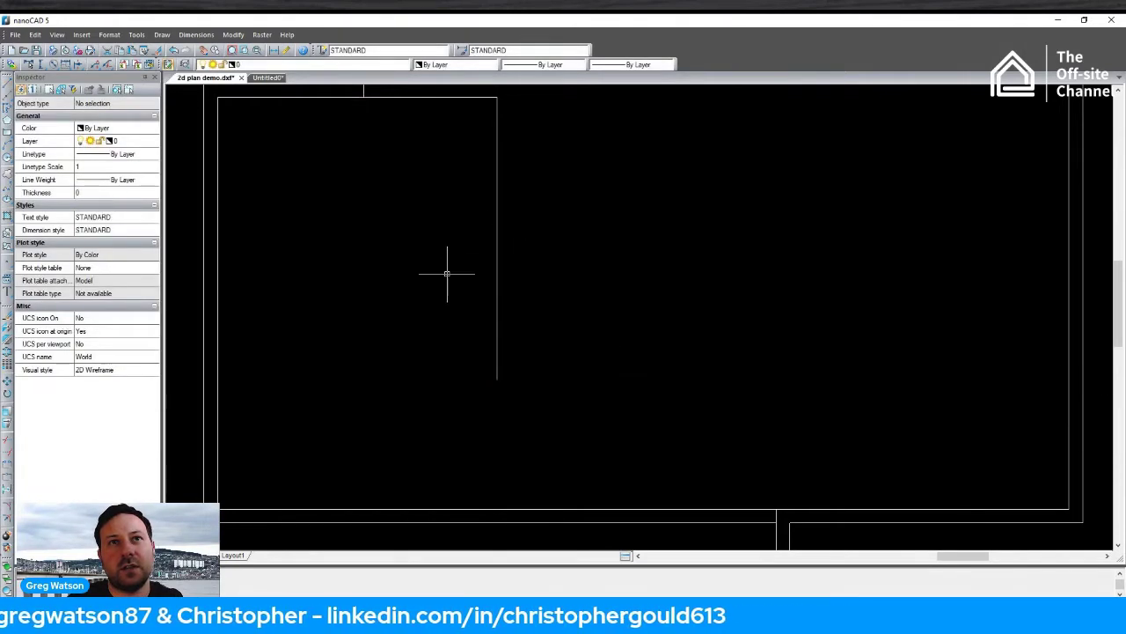
Extend the vertical partition line down to the upper line of the horizontal partition.
scroll(447, 273, down, 2)
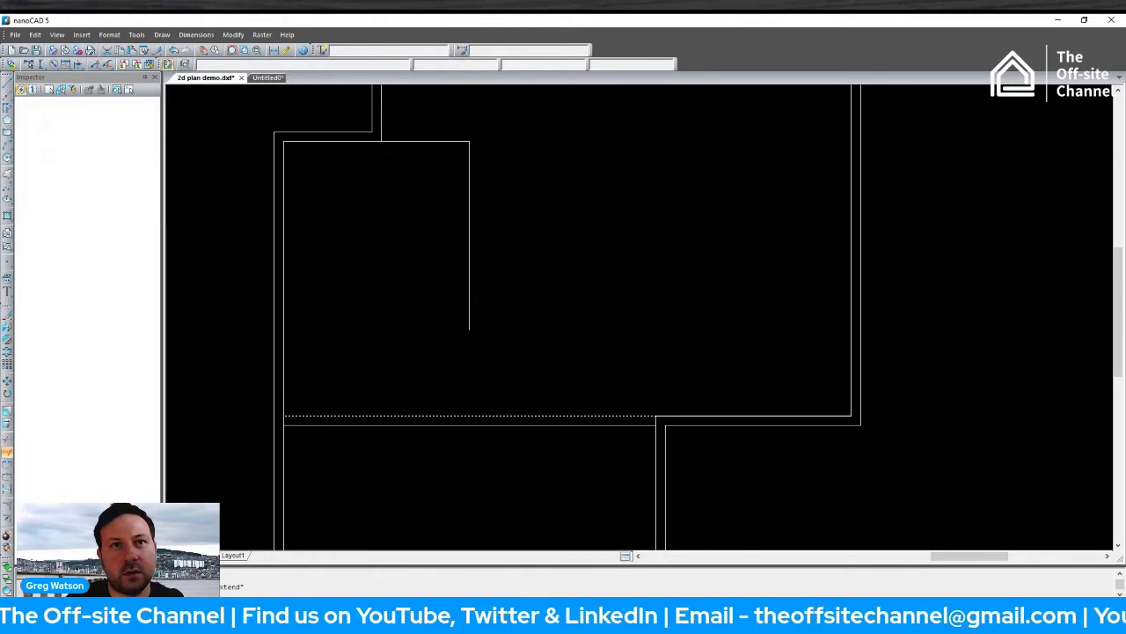
click(468, 312)
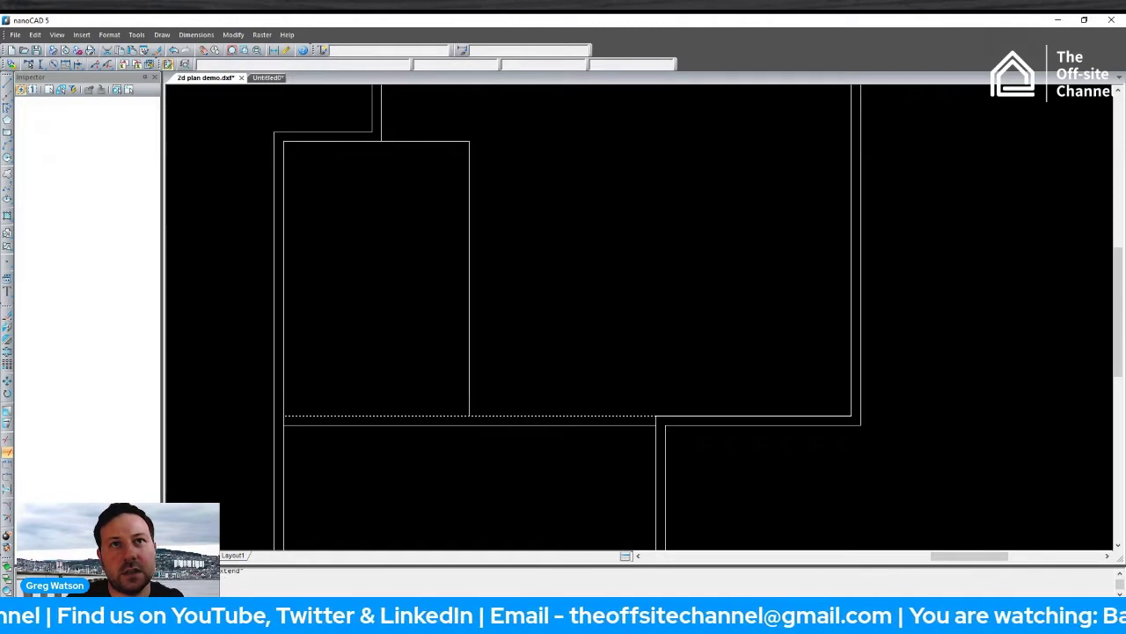
key(Escape)
Offset both lines of the L-shaped partition outward, upward and to the right, to give the wall its thickness.
scroll(502, 322, down, 2)
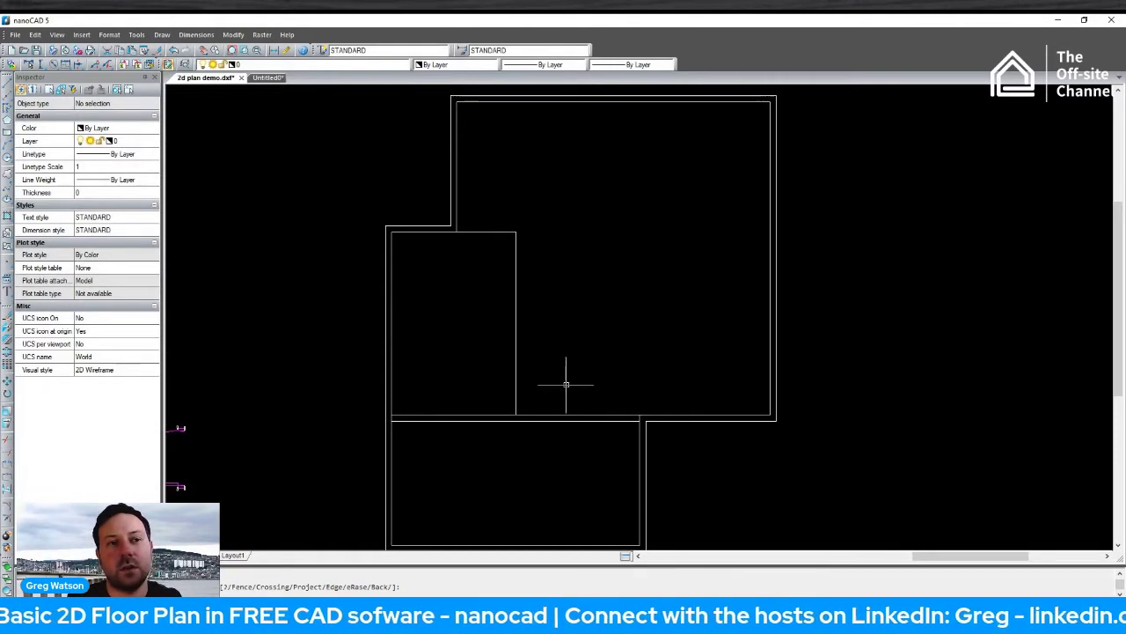
scroll(511, 266, up, 3)
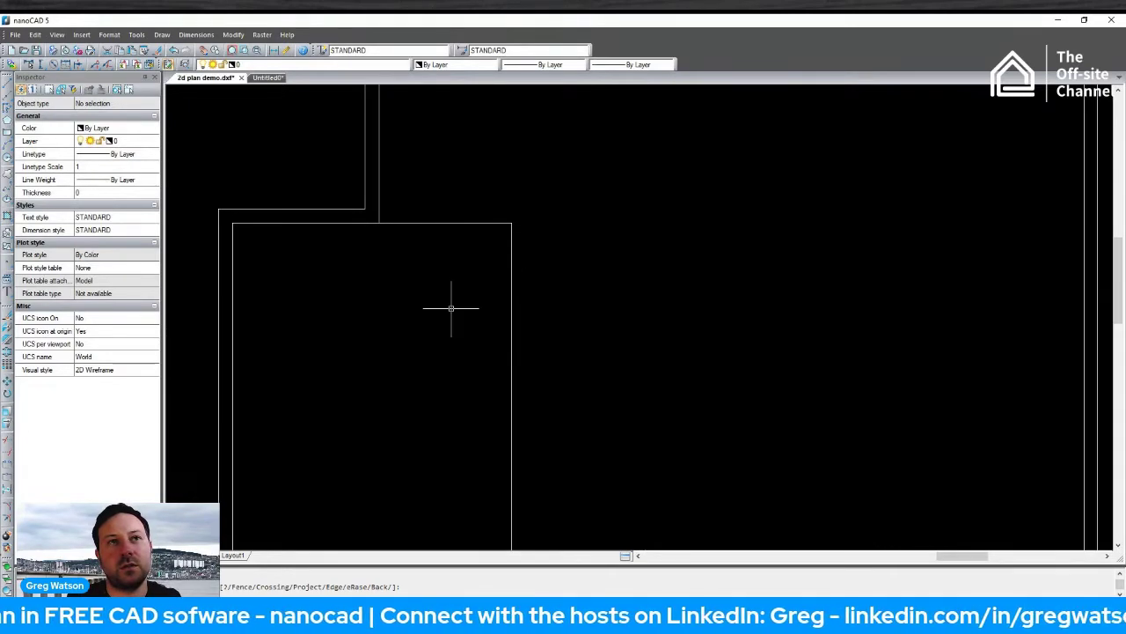
scroll(364, 256, down, 2)
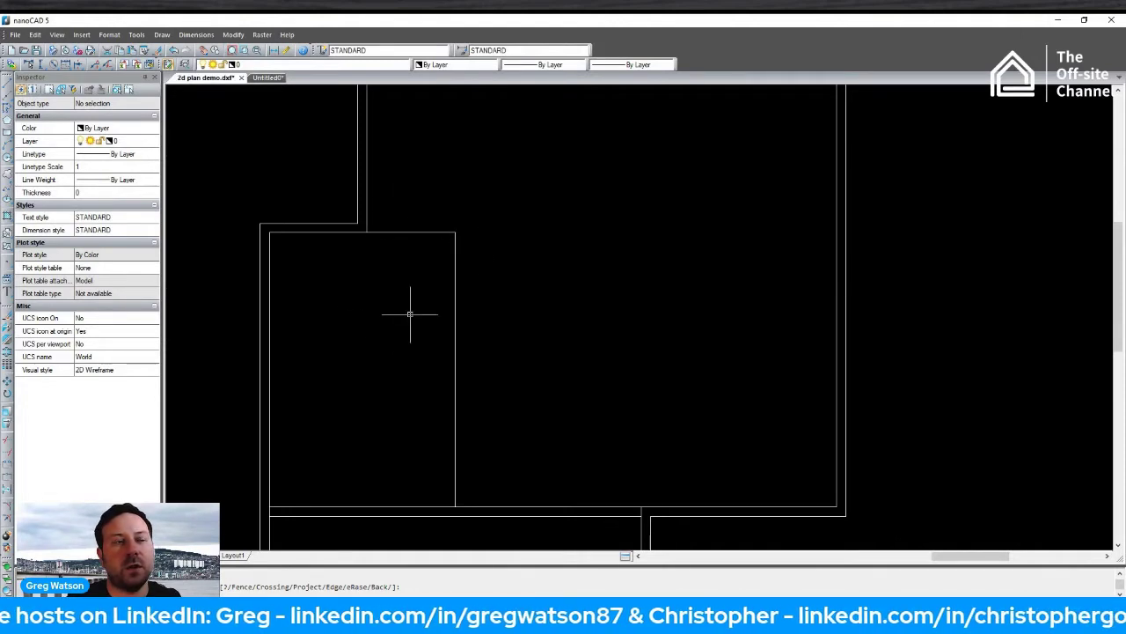
click(8, 352)
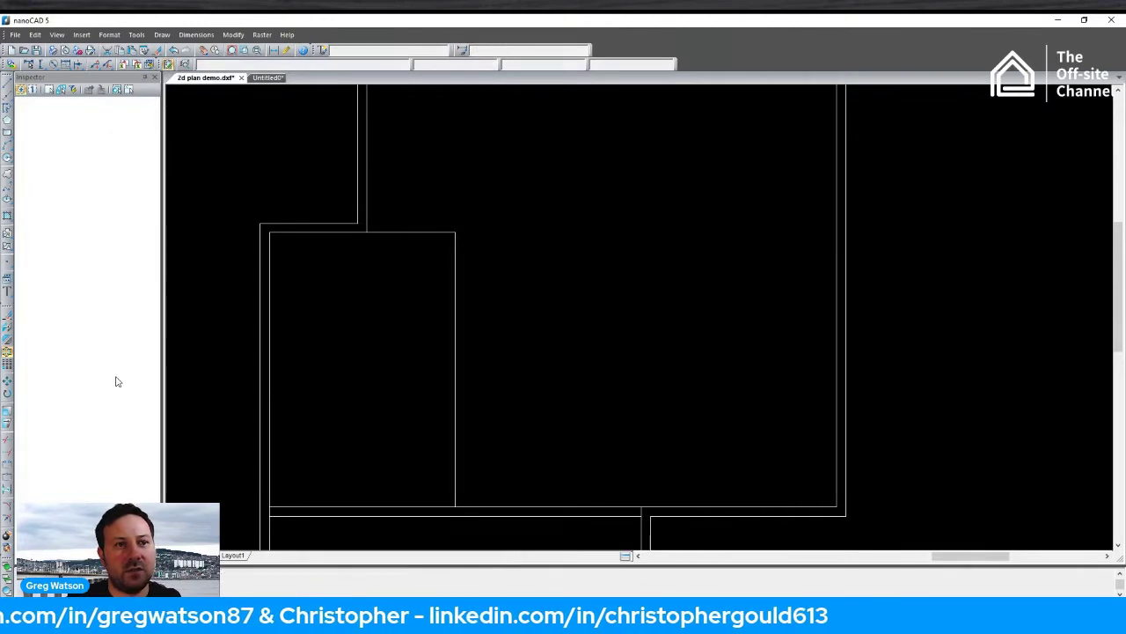
click(429, 214)
click(458, 269)
click(497, 273)
scroll(460, 229, up, 2)
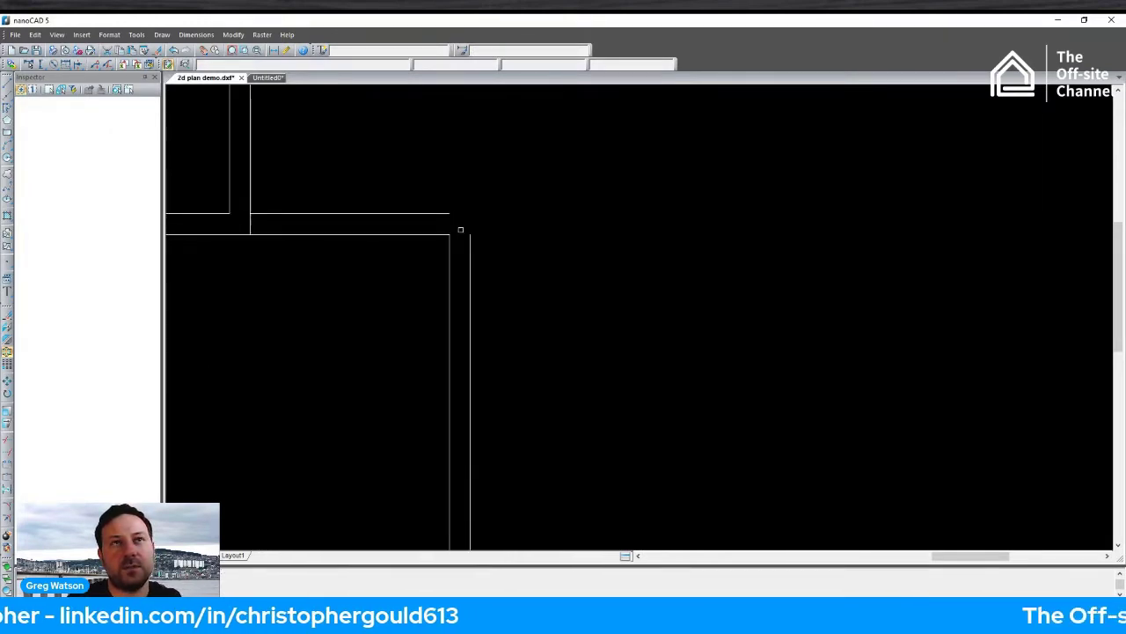
key(Escape)
Stretch the right end of the offset horizontal line until it aligns with the offset vertical line.
scroll(447, 202, up, 2)
click(454, 225)
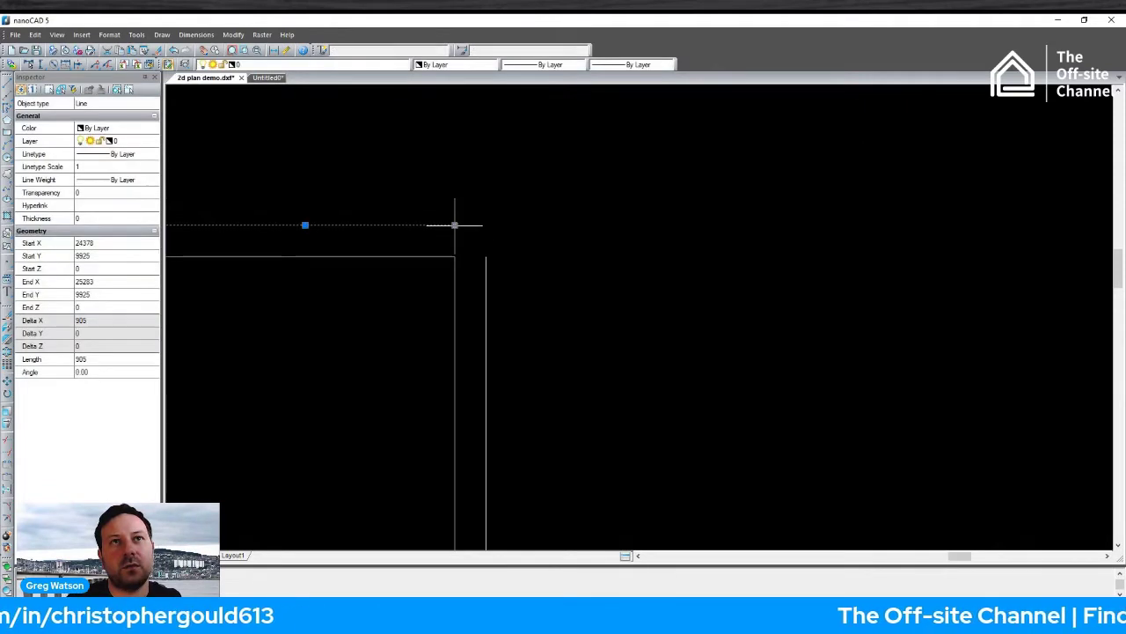
click(454, 225)
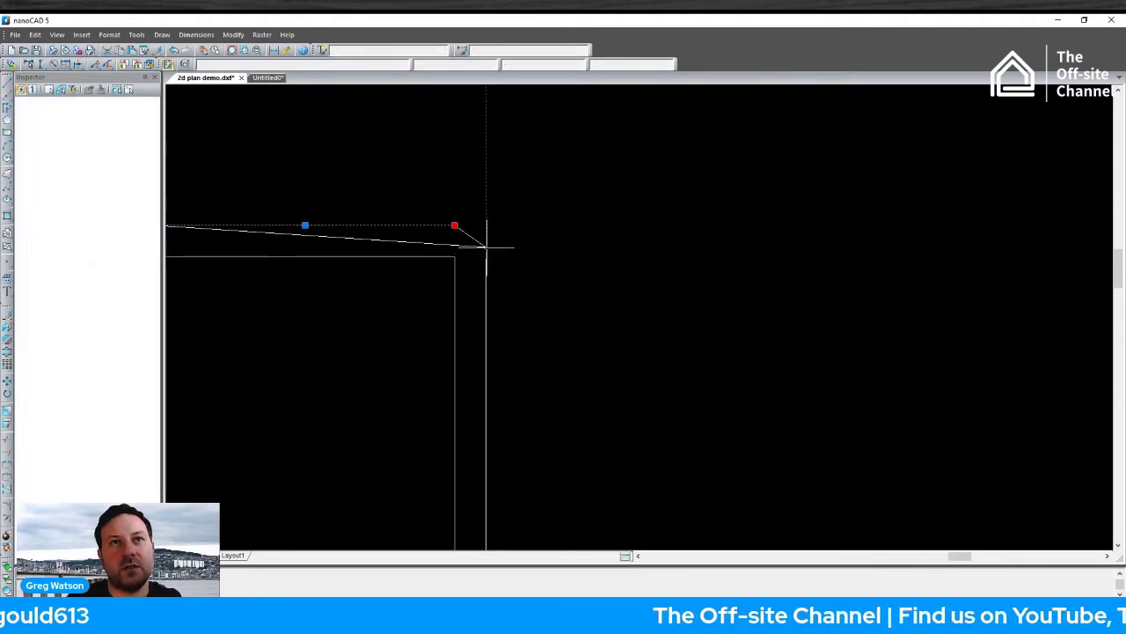
click(485, 225)
key(Escape)
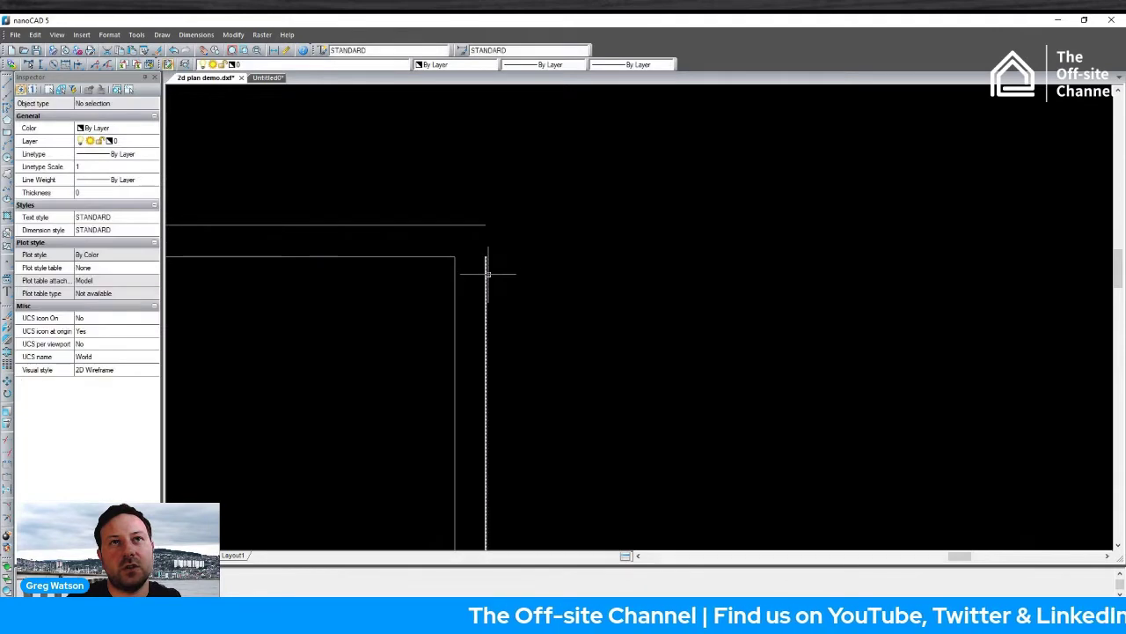
Extend the offset vertical line up to the offset horizontal line to close the partition's outer corner.
click(486, 272)
key(Escape)
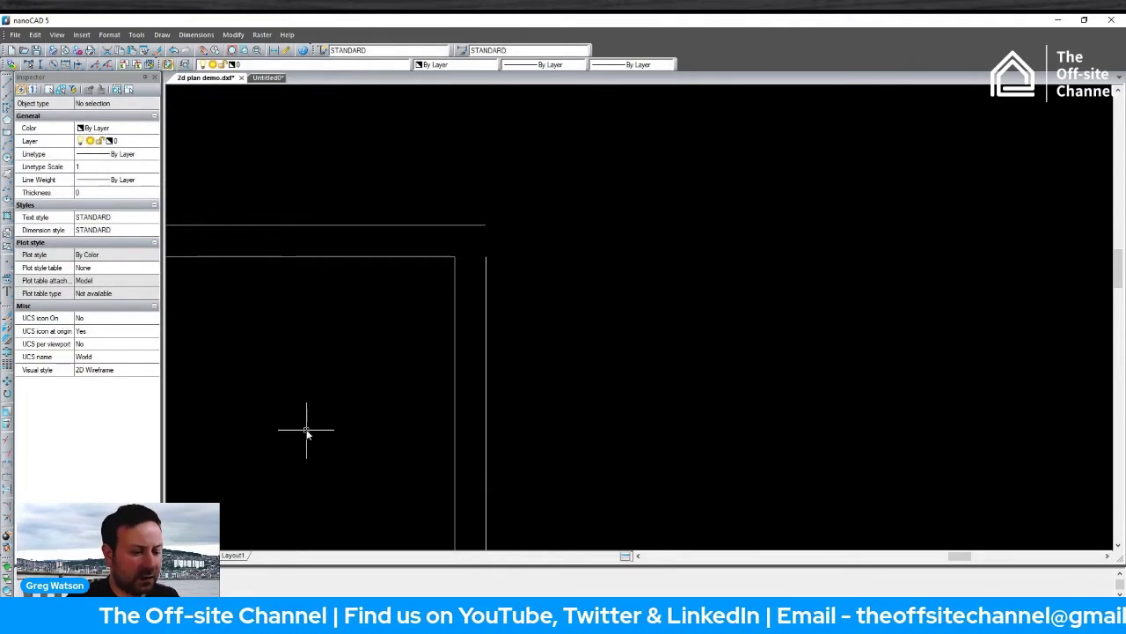
text(ex)
key(Return)
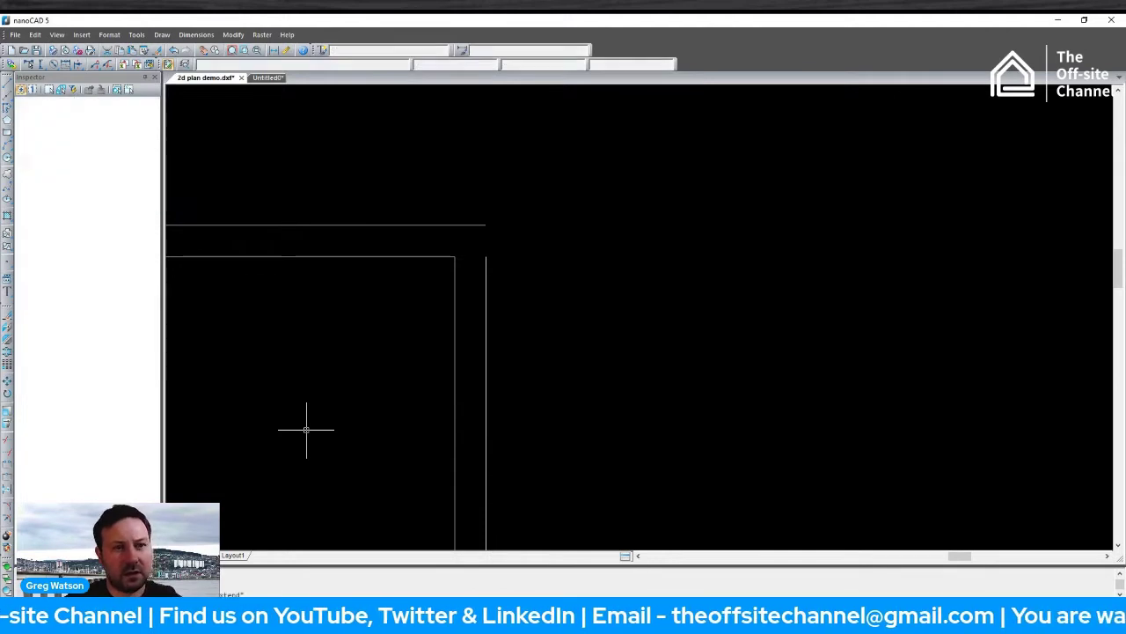
click(479, 225)
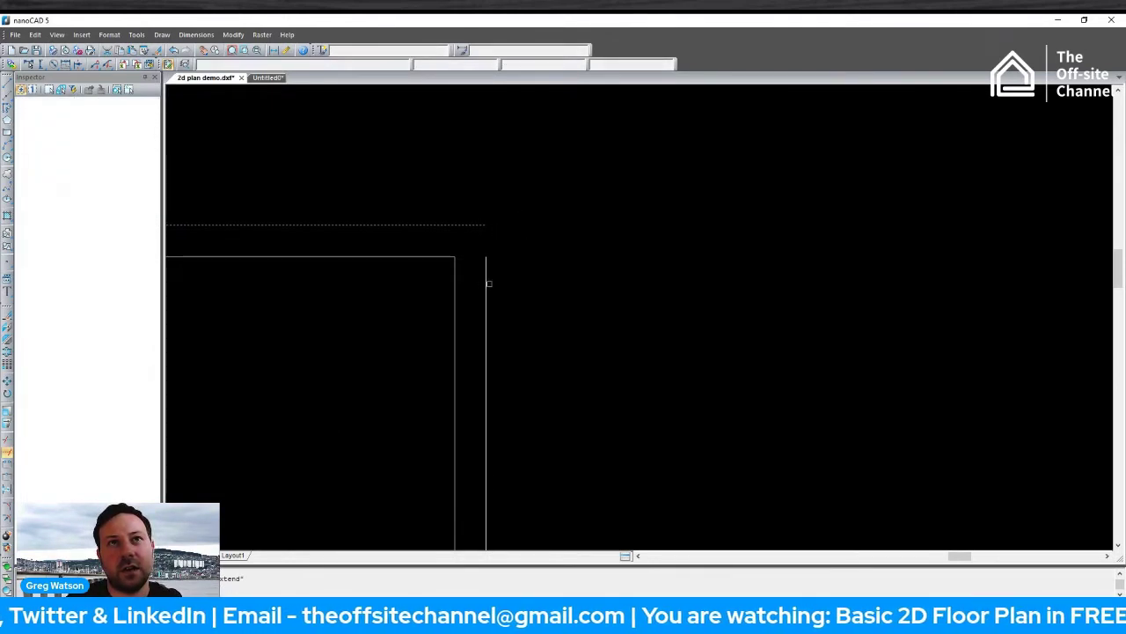
key(Return)
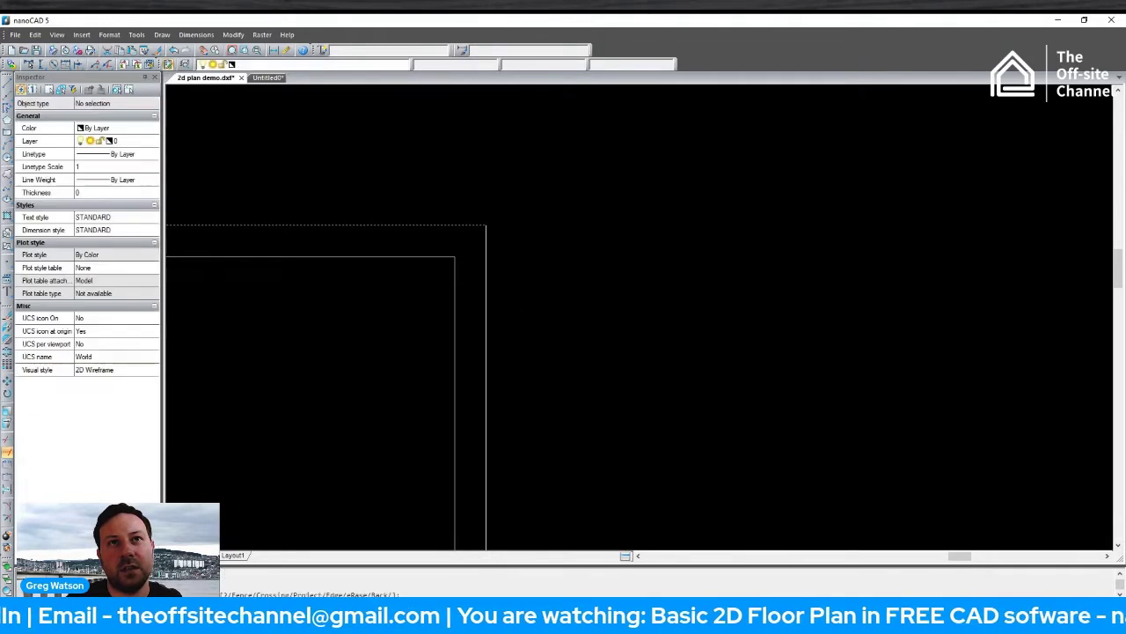
scroll(516, 273, down, 1)
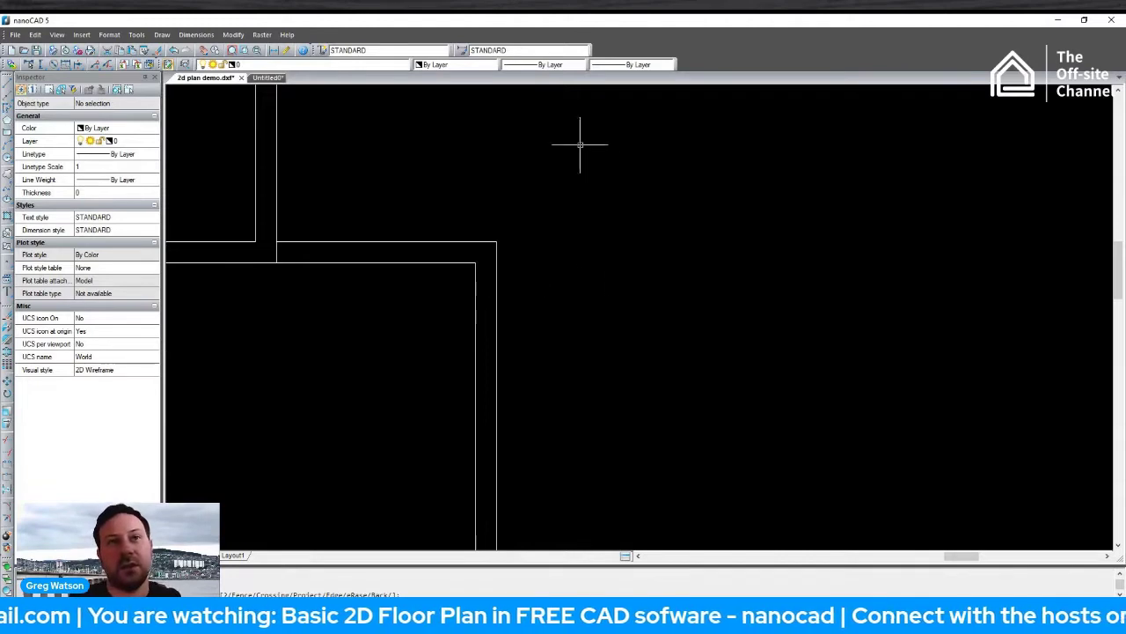
Look over the finished walls and the door and window blocks placed beside the floor plan.
scroll(598, 274, down, 4)
middle_drag(599, 253, 627, 237)
scroll(569, 254, down, 1)
scroll(553, 252, up, 1)
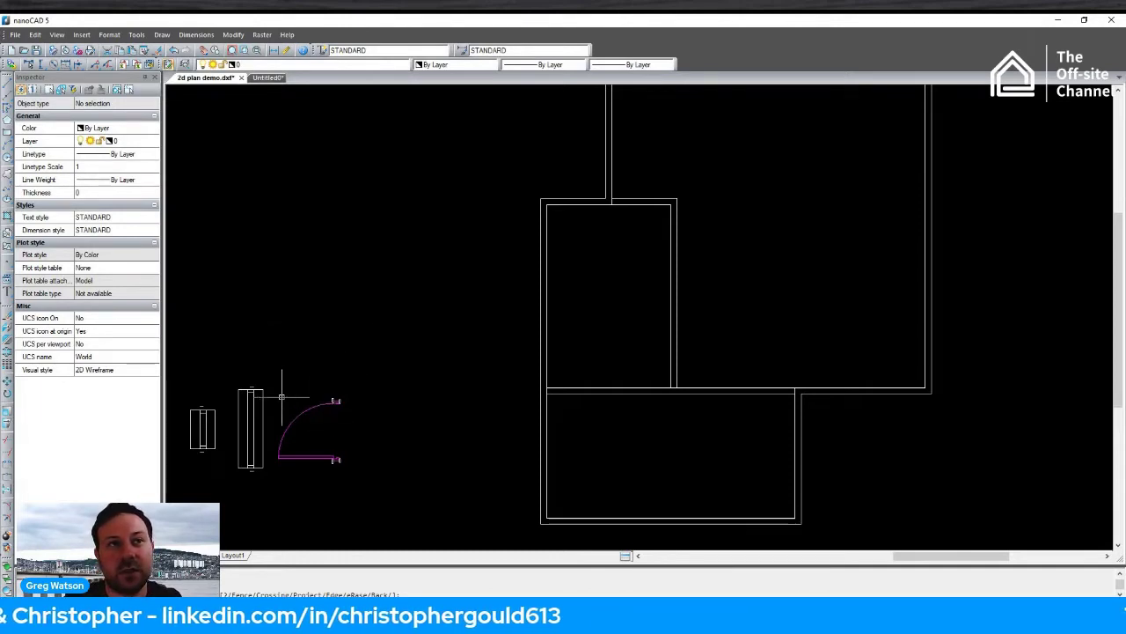
scroll(366, 368, down, 1)
scroll(360, 398, up, 2)
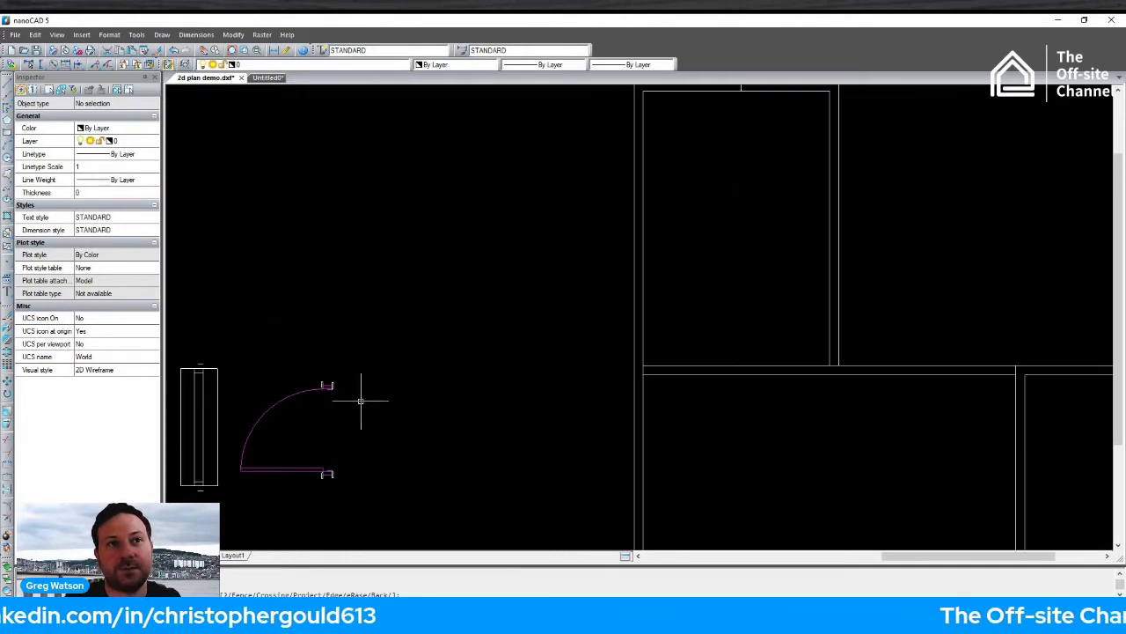
middle_drag(360, 400, 519, 335)
scroll(435, 310, down, 1)
middle_drag(436, 310, 420, 339)
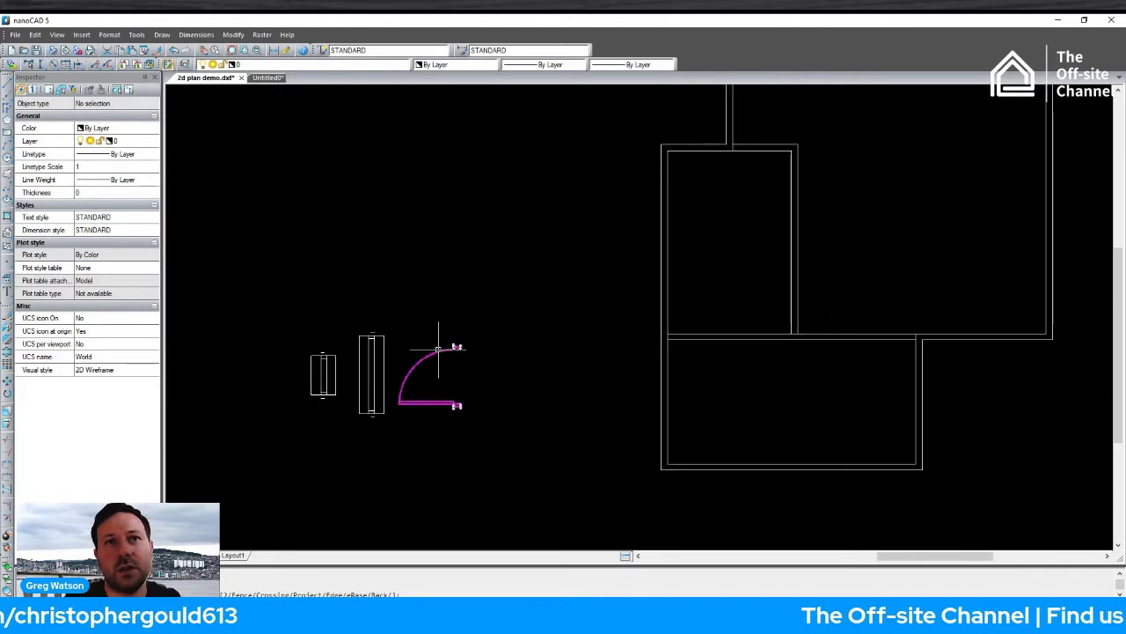
Copy the door block twice, placing the copies vertically above the original beside the floor plan.
click(390, 322)
click(504, 441)
scroll(486, 402, up, 4)
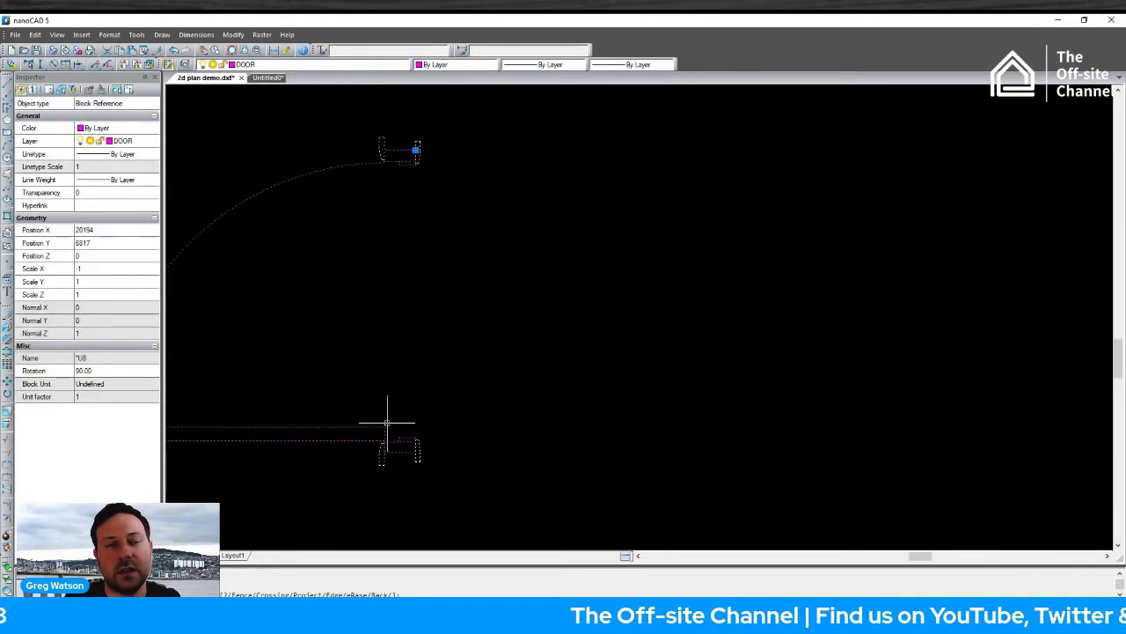
right_click(509, 318)
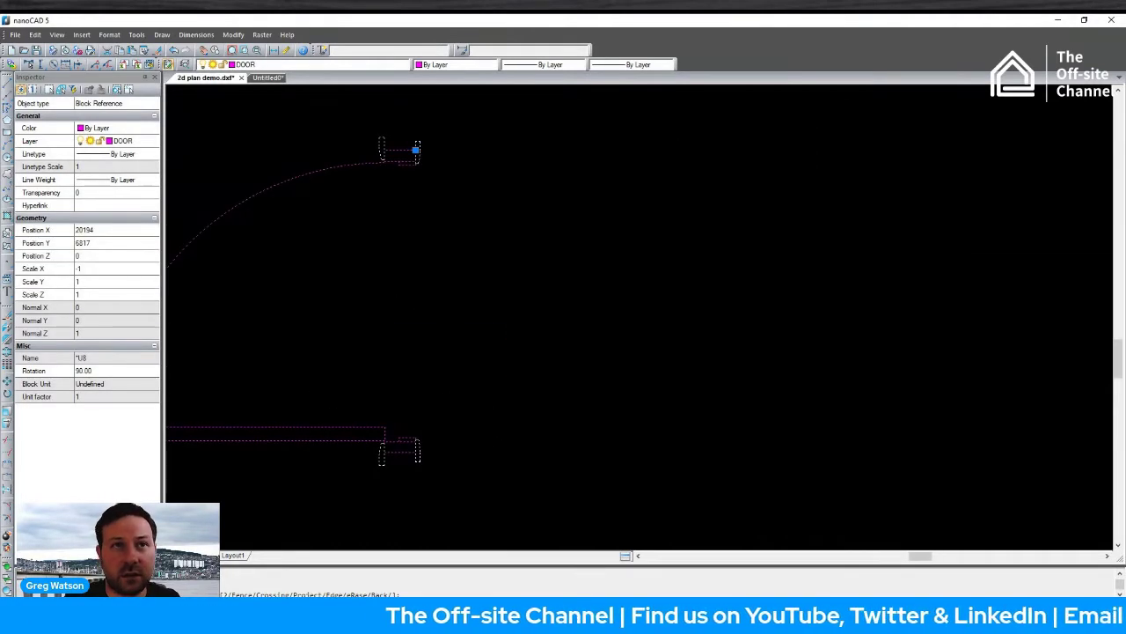
right_click(510, 318)
click(556, 340)
click(401, 326)
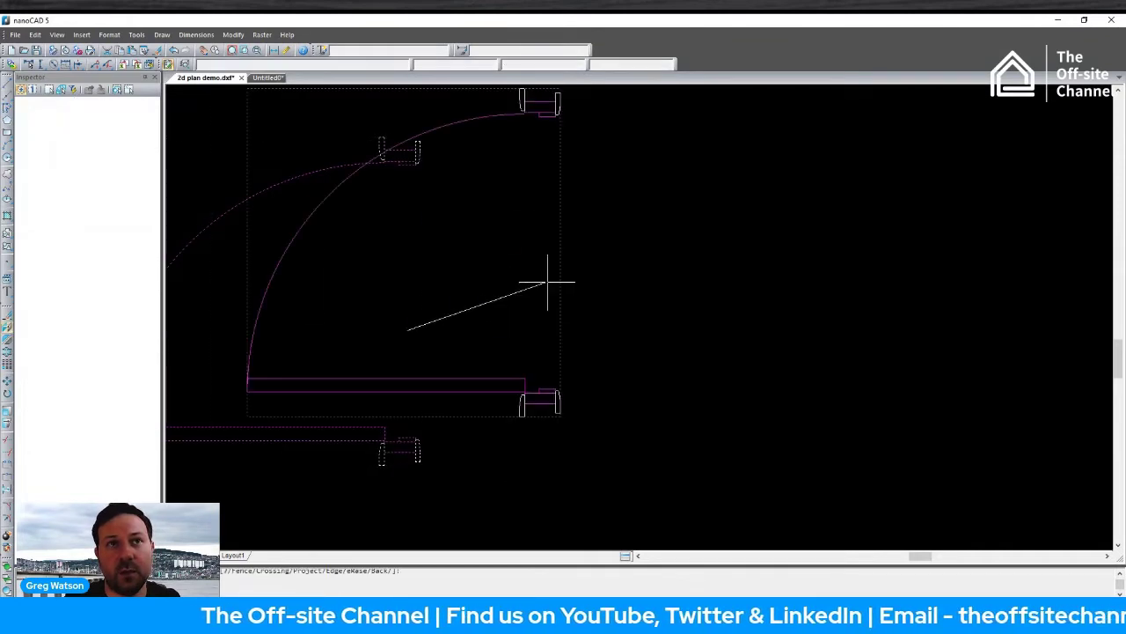
scroll(538, 291, down, 4)
click(508, 212)
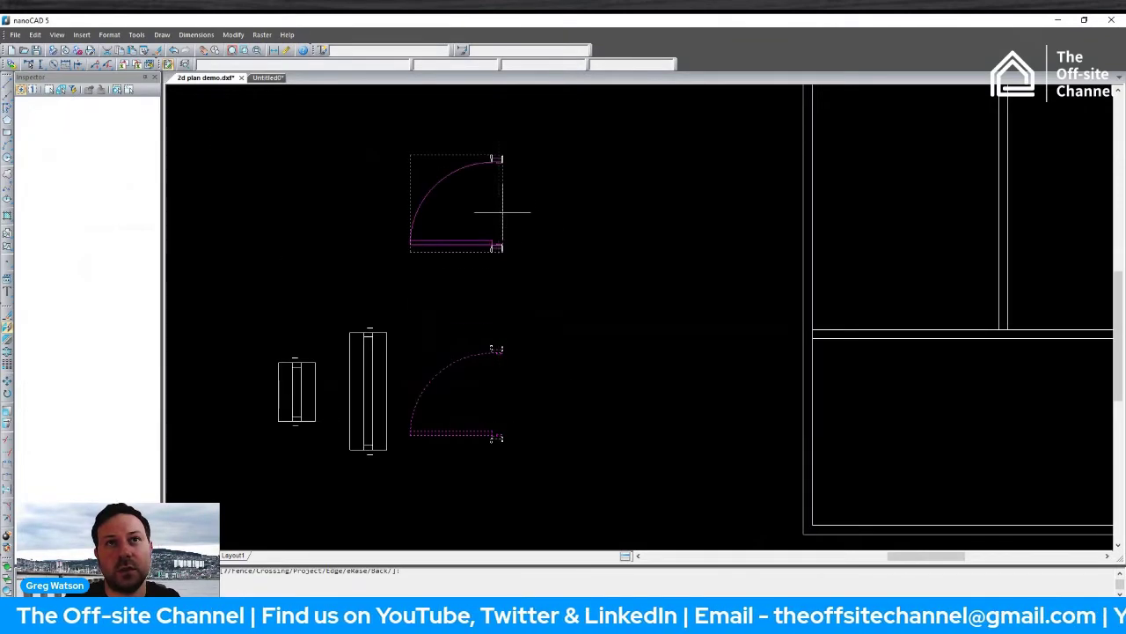
scroll(555, 234, down, 3)
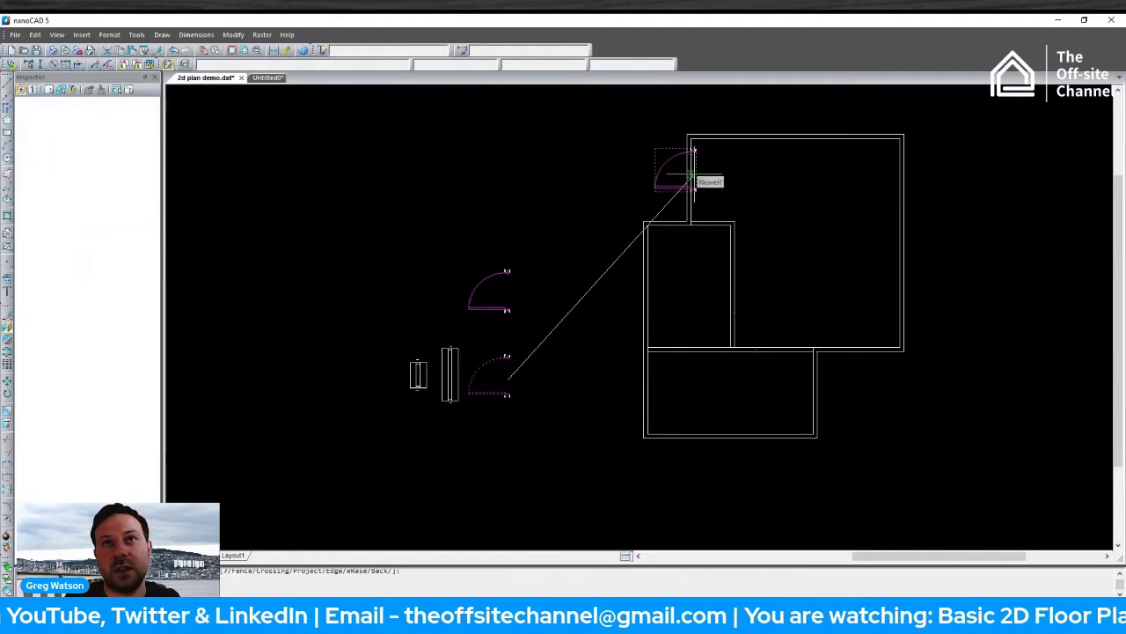
click(508, 223)
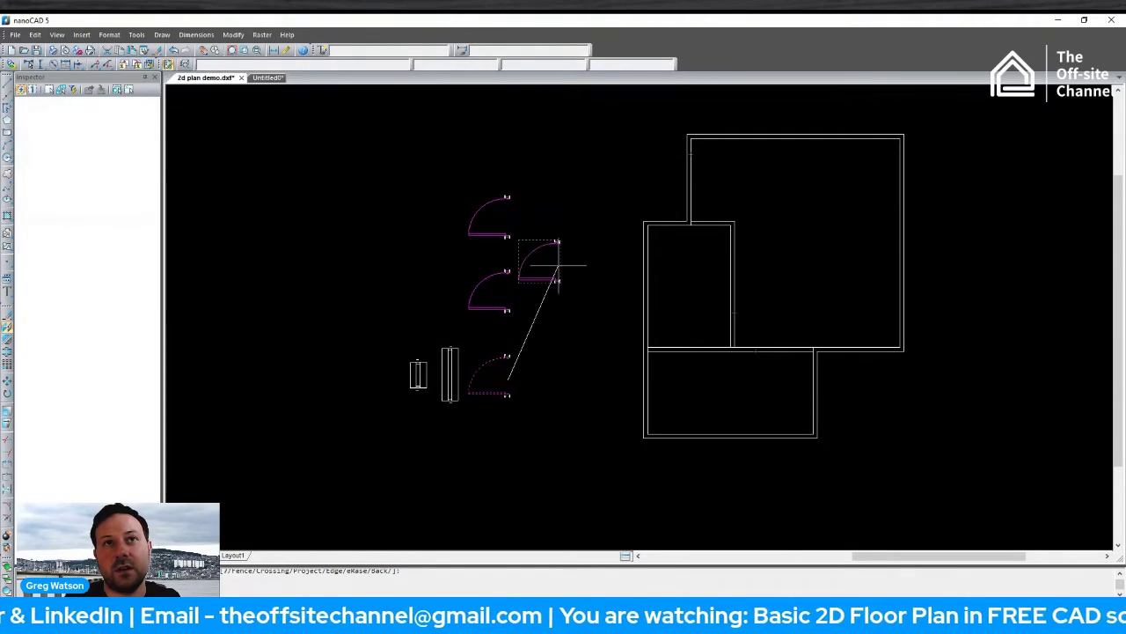
key(Escape)
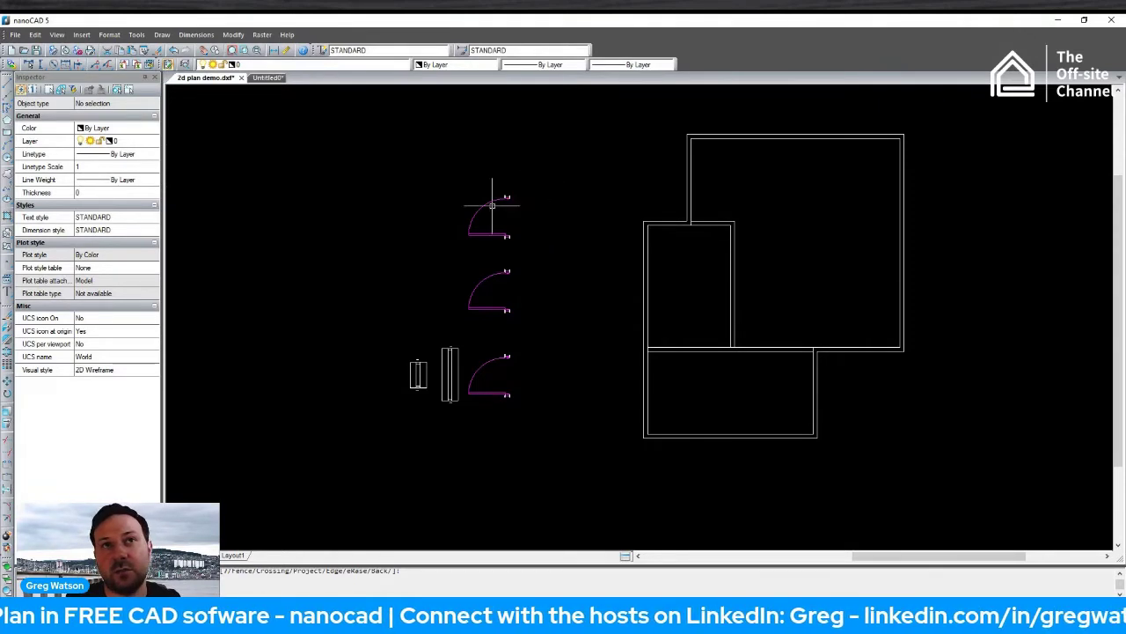
Mirror the uppermost door block about a vertical axis beside its frame, deleting the source object.
scroll(490, 183, up, 3)
scroll(460, 188, up, 2)
drag(417, 172, 672, 389)
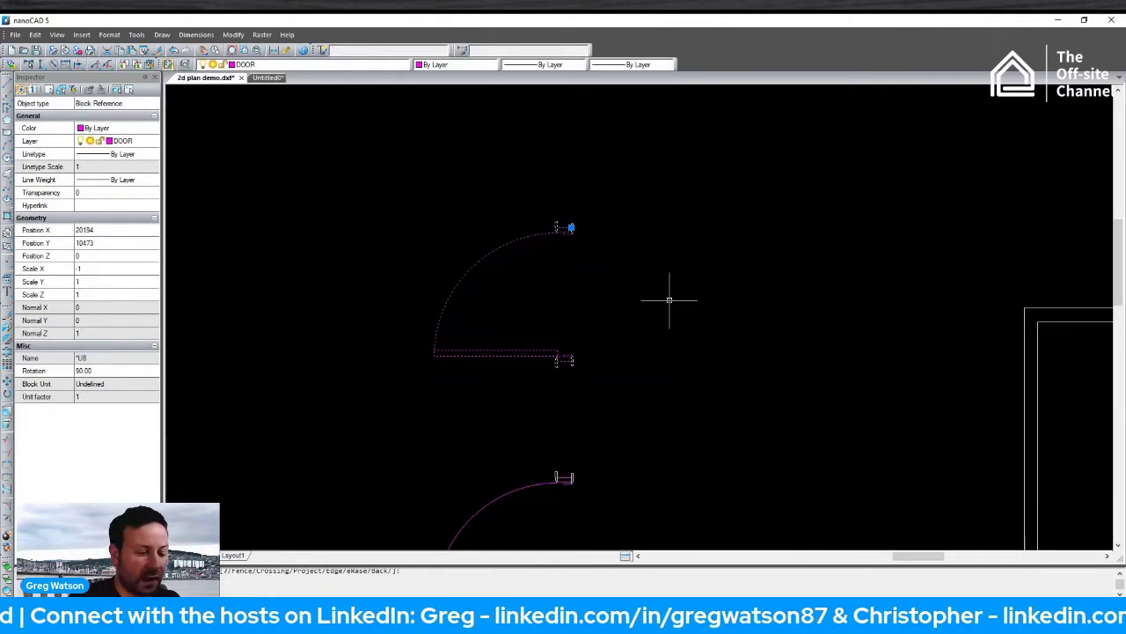
text(mi)
key(Return)
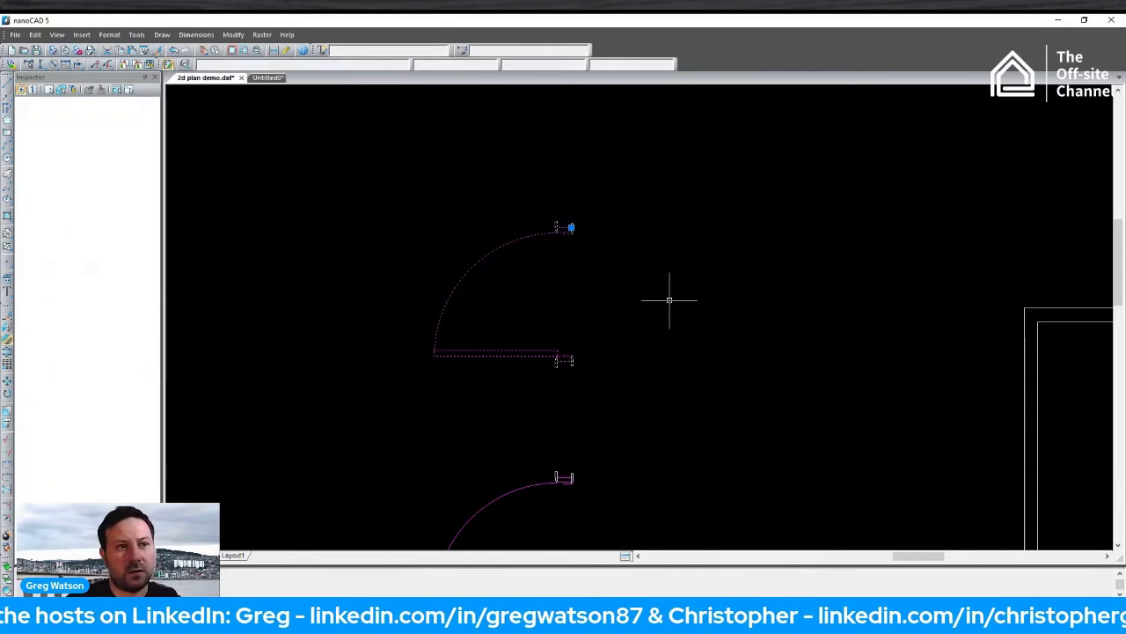
click(577, 183)
click(582, 175)
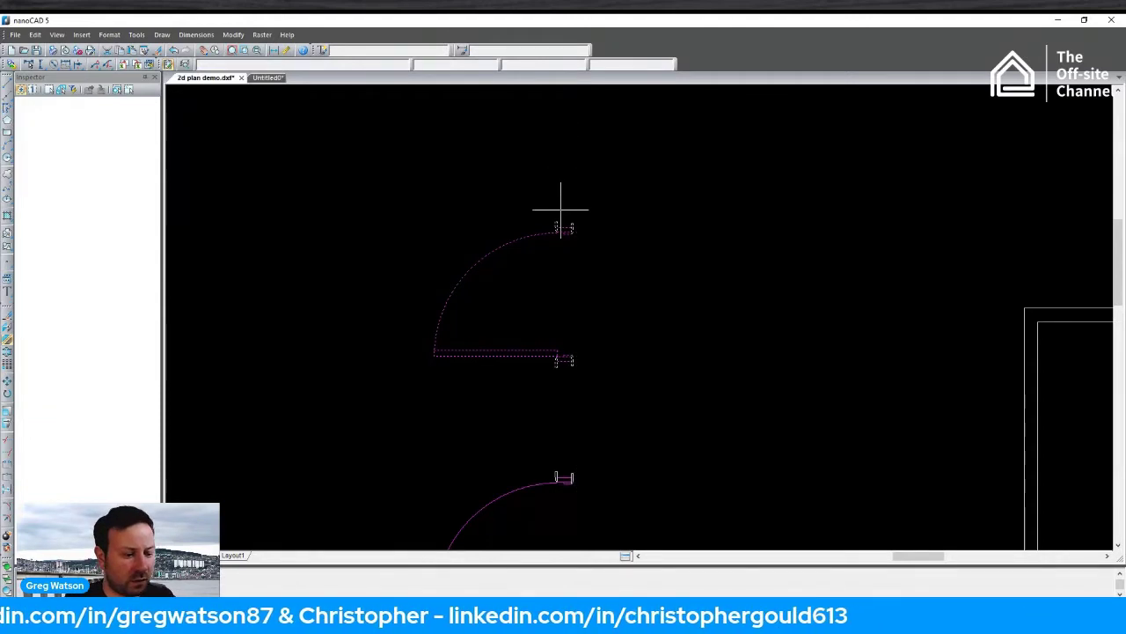
text(y)
key(Return)
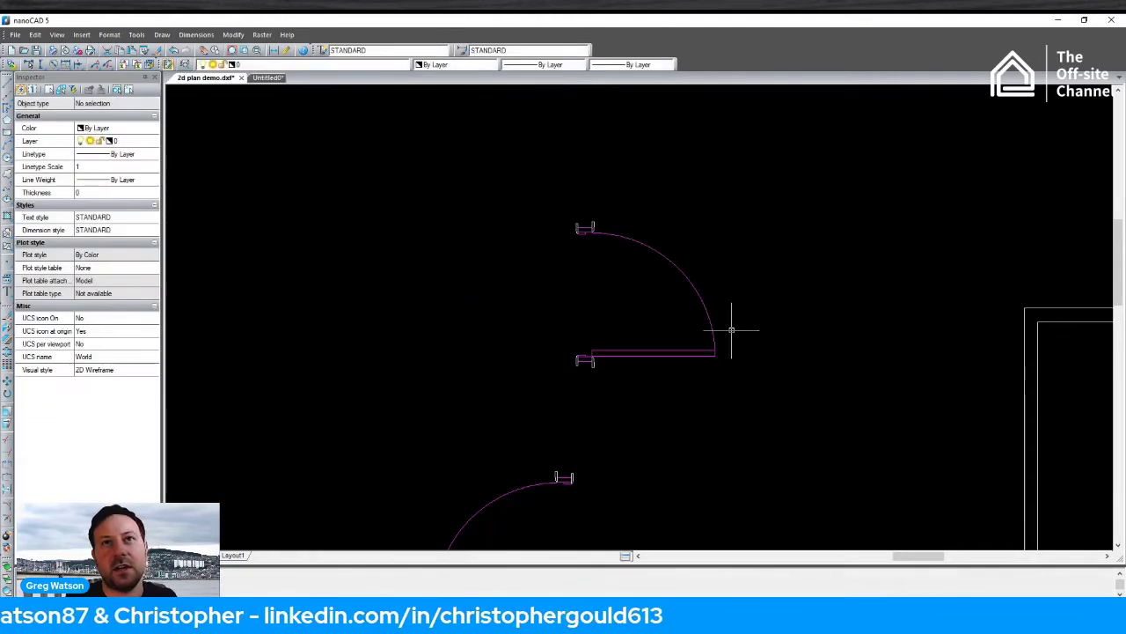
Rotate the lowest door block 90 degrees counterclockwise so its frame lies horizontally and the leaf opens downward.
scroll(673, 339, down, 2)
middle_drag(676, 344, 662, 270)
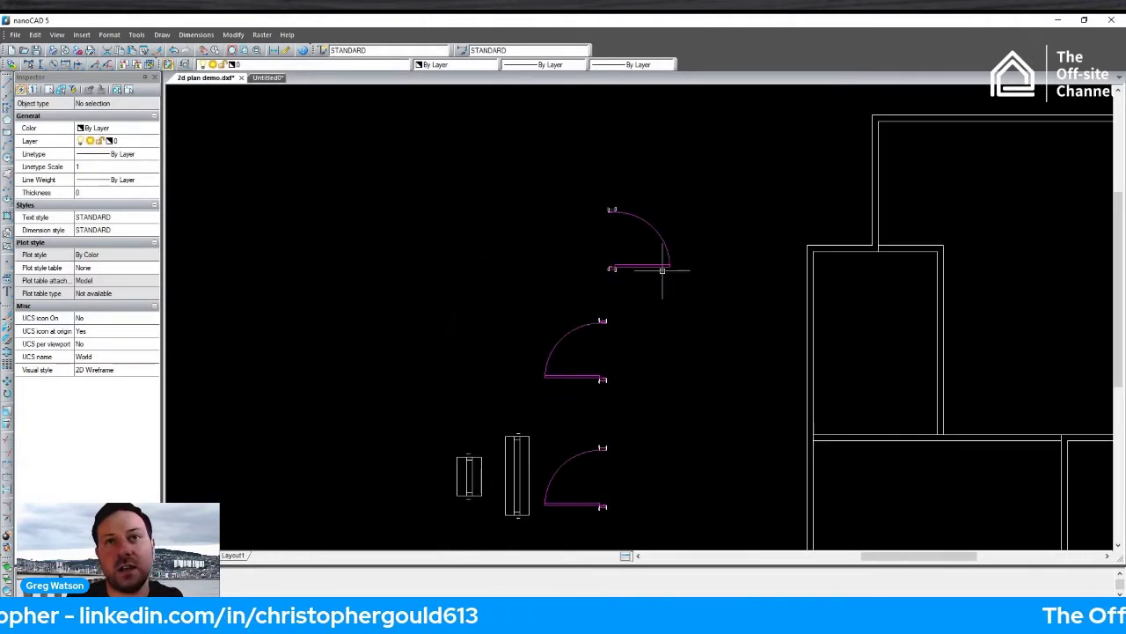
scroll(673, 327, up, 1)
mouse_move(682, 439)
middle_down()
mouse_move(668, 344)
mouse_move(595, 272)
middle_up()
click(441, 314)
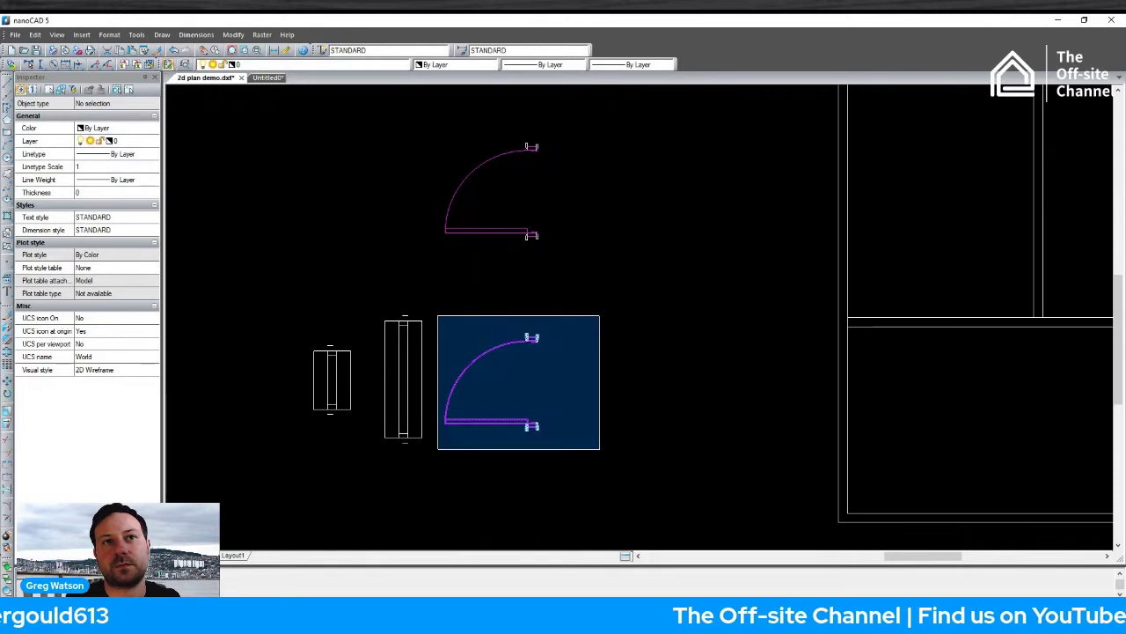
click(623, 462)
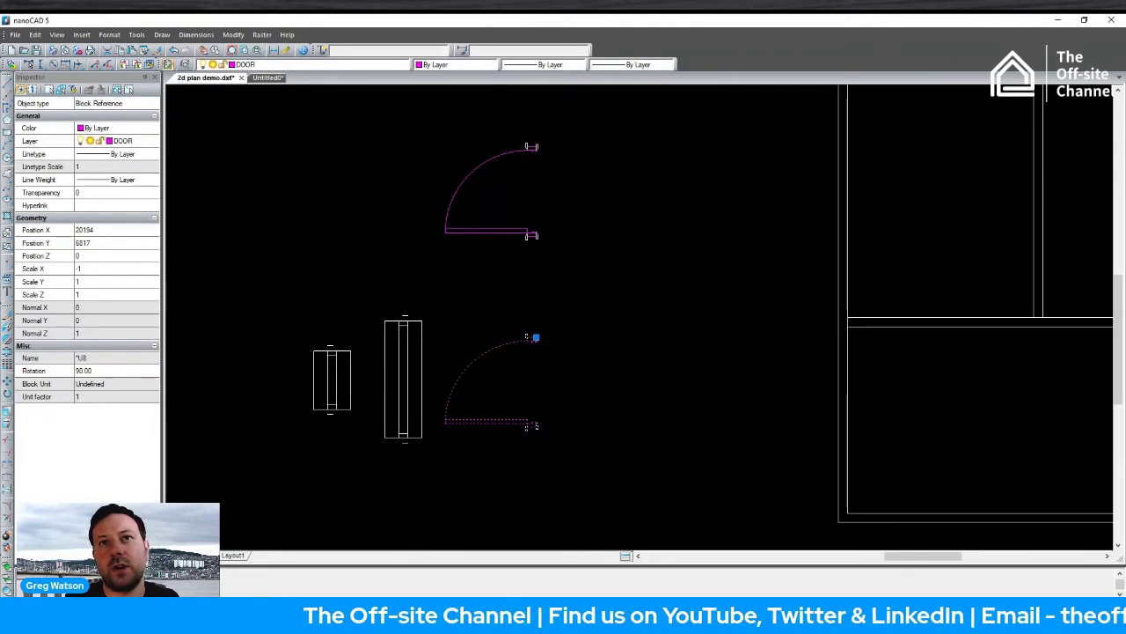
right_click(729, 309)
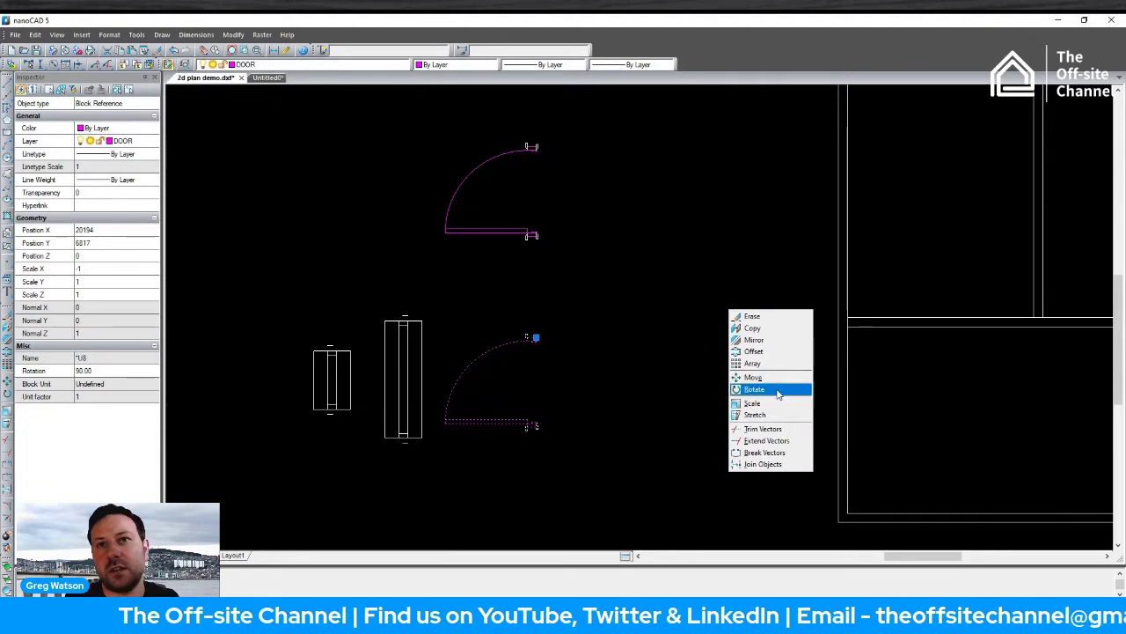
click(780, 395)
click(557, 375)
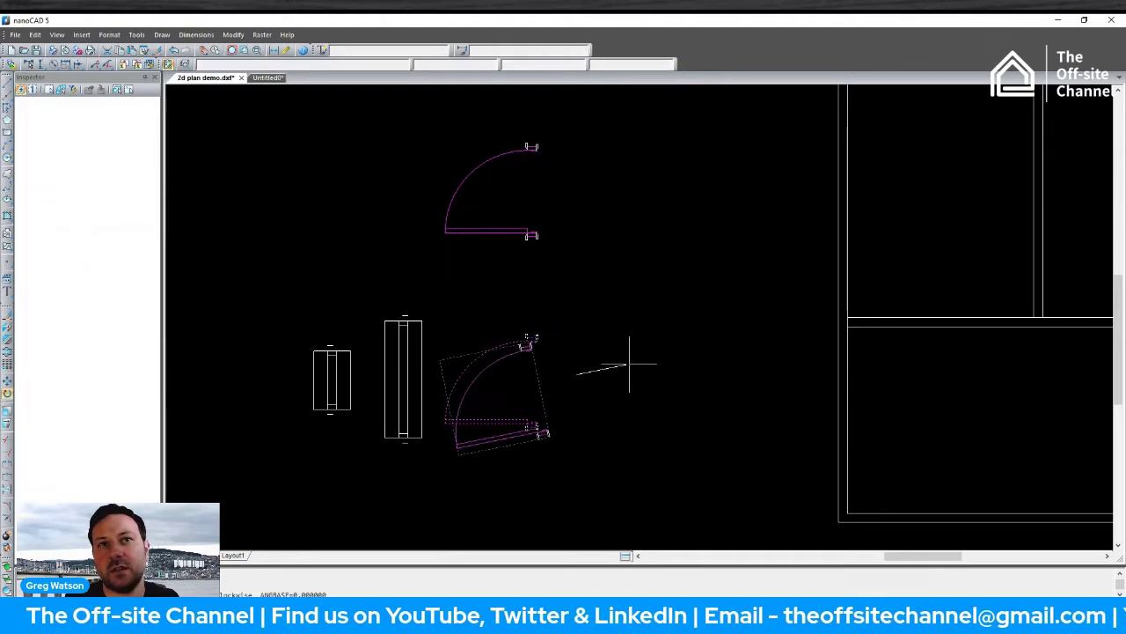
click(576, 306)
scroll(790, 354, down, 3)
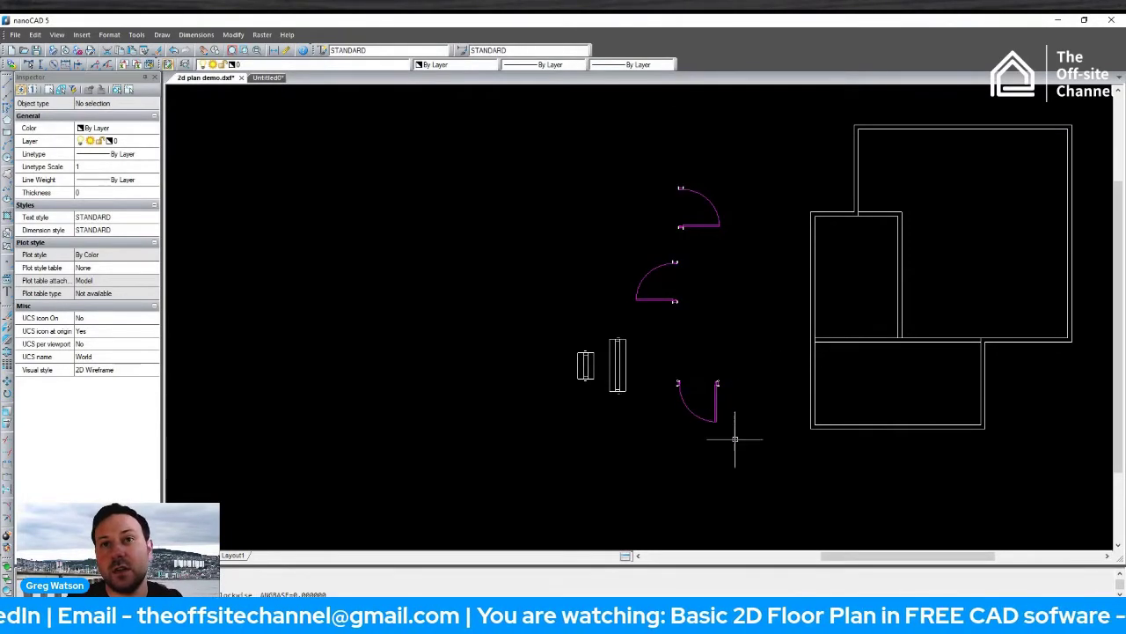
click(717, 406)
scroll(709, 396, up, 3)
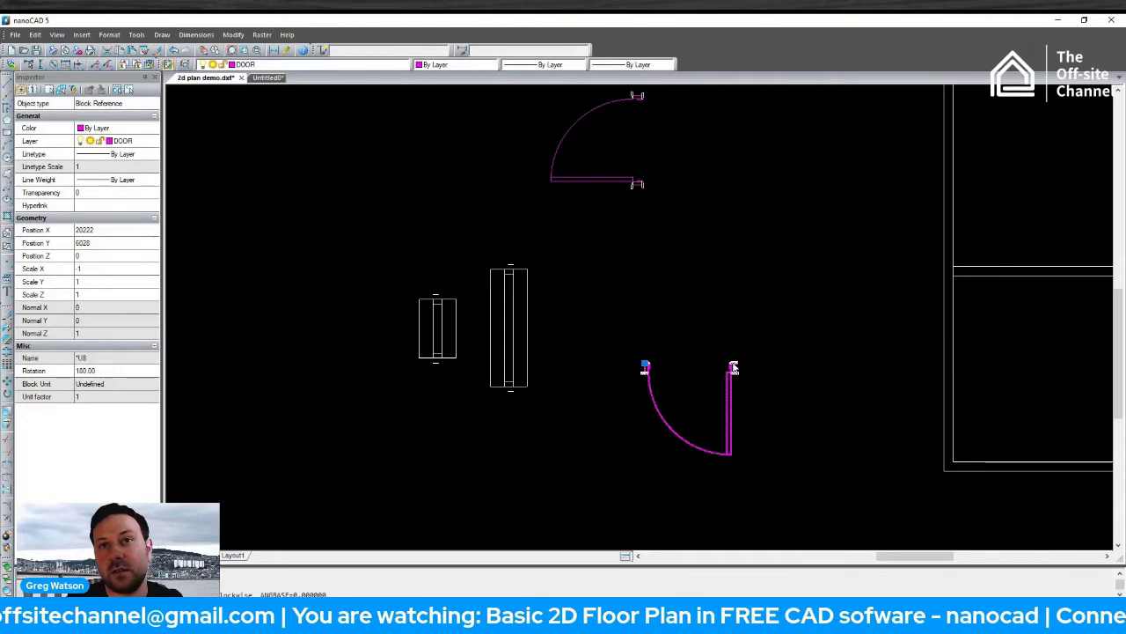
right_click(852, 386)
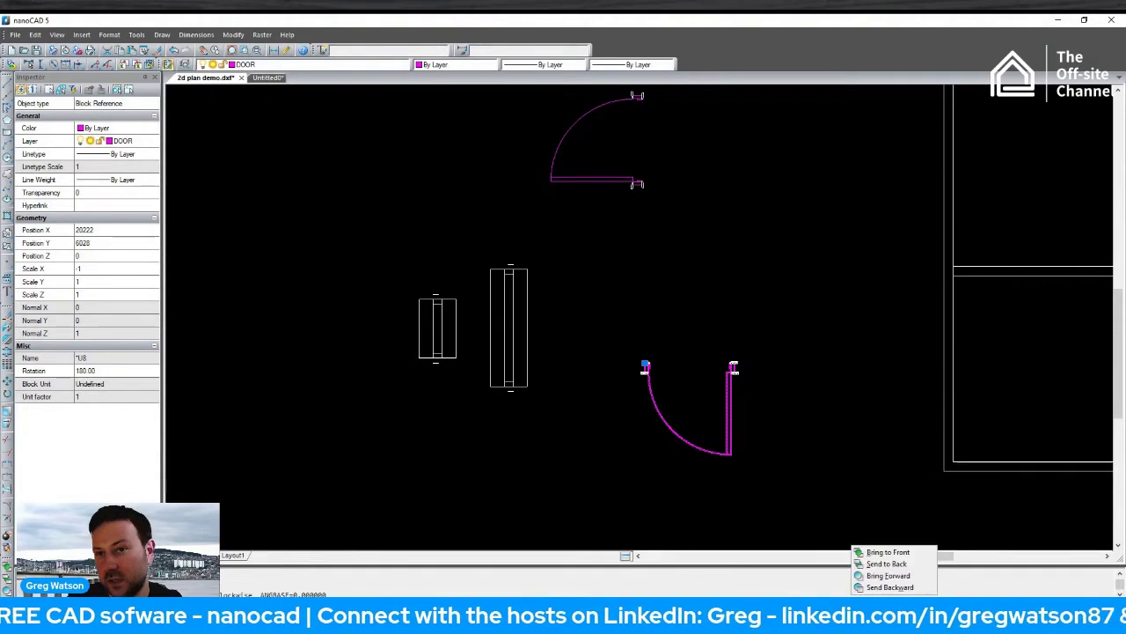
key(Escape)
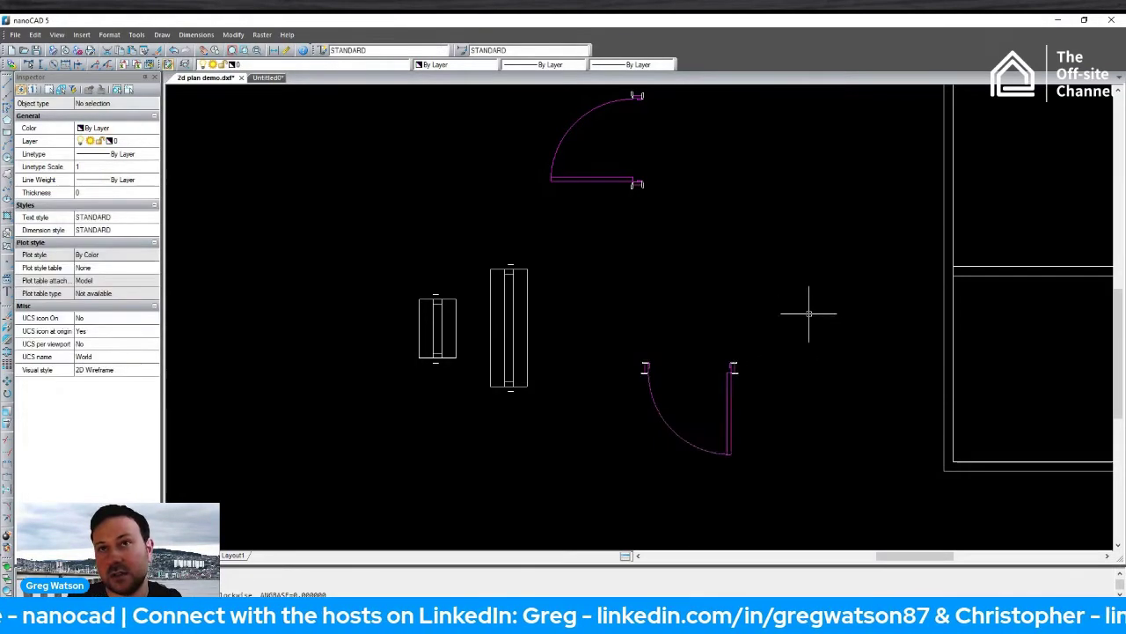
Move the rotated door block by its frame corner into the horizontal partition, beside the lower room's right wall.
scroll(711, 320, down, 2)
middle_drag(837, 316, 574, 336)
scroll(616, 334, up, 1)
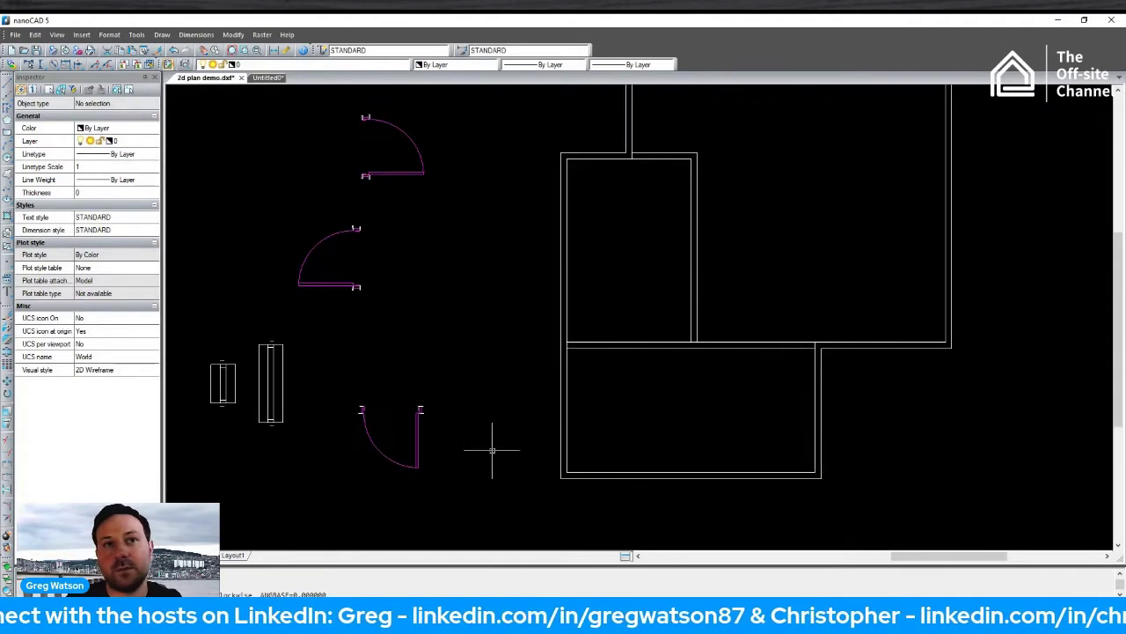
scroll(425, 438, up, 2)
drag(460, 417, 364, 341)
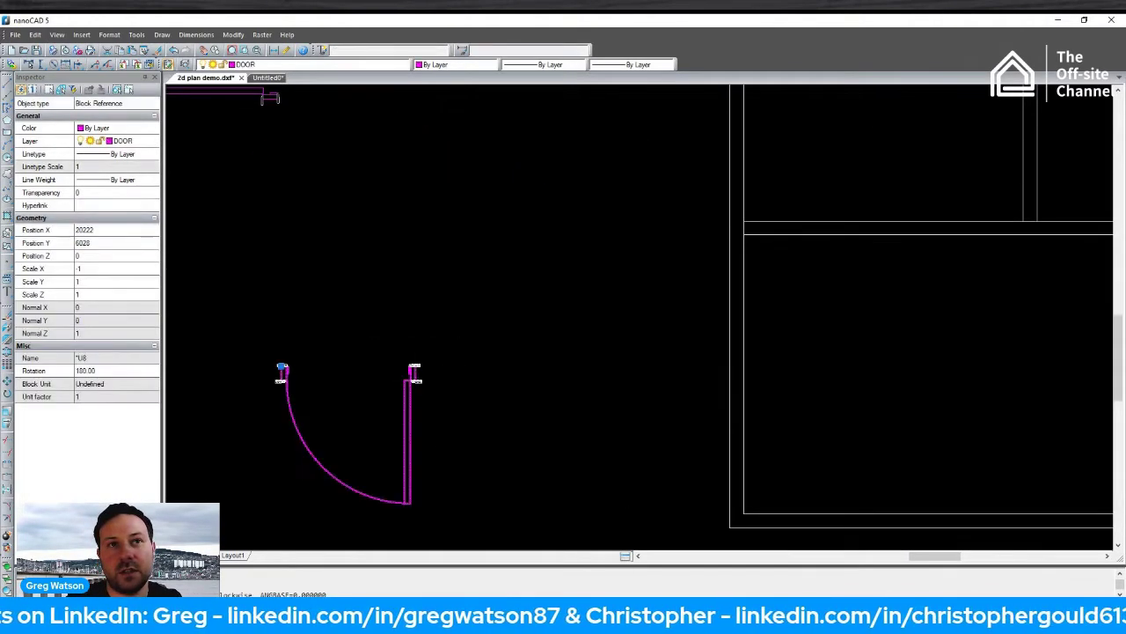
right_click(539, 369)
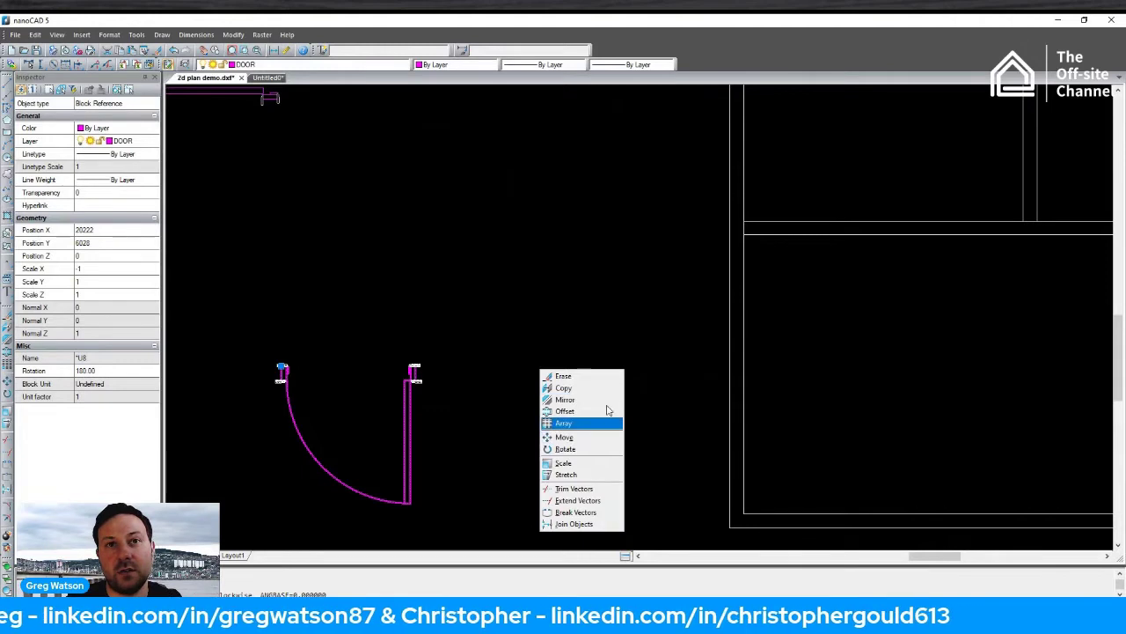
click(605, 445)
scroll(408, 346, up, 5)
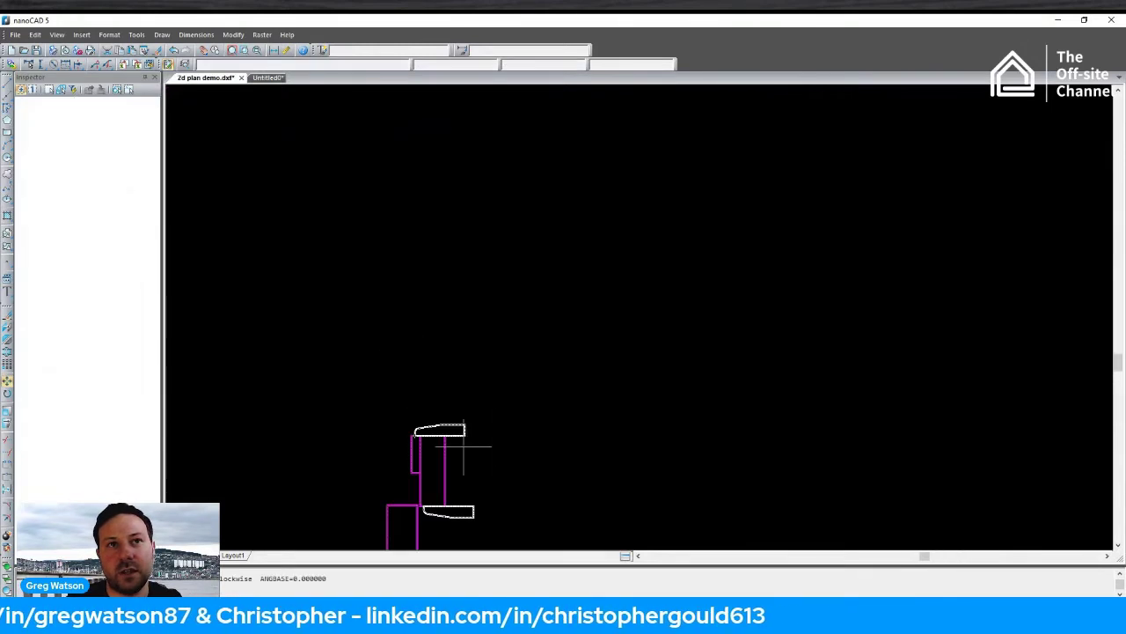
middle_drag(463, 447, 510, 408)
click(489, 402)
scroll(563, 392, down, 10)
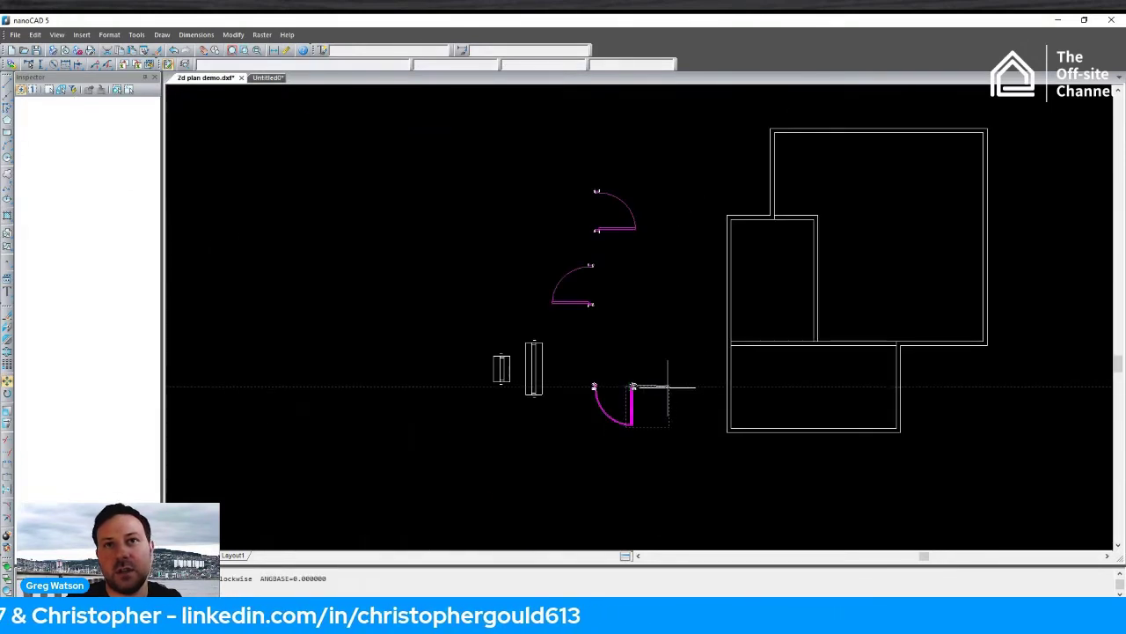
middle_drag(792, 356, 634, 339)
scroll(660, 335, up, 6)
scroll(708, 348, up, 3)
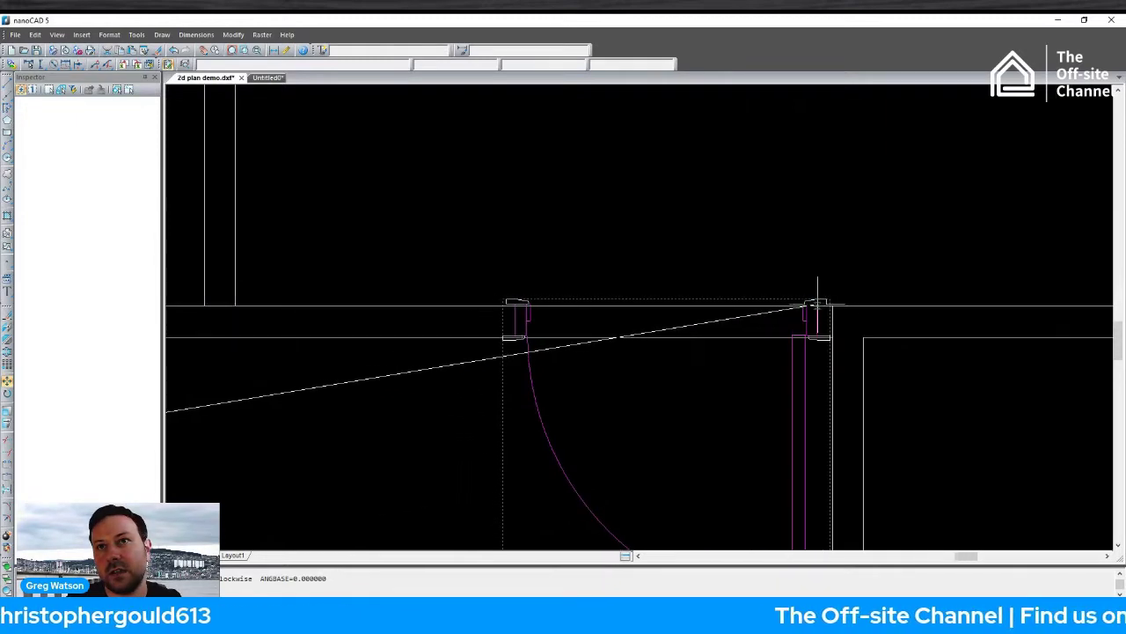
scroll(817, 304, up, 4)
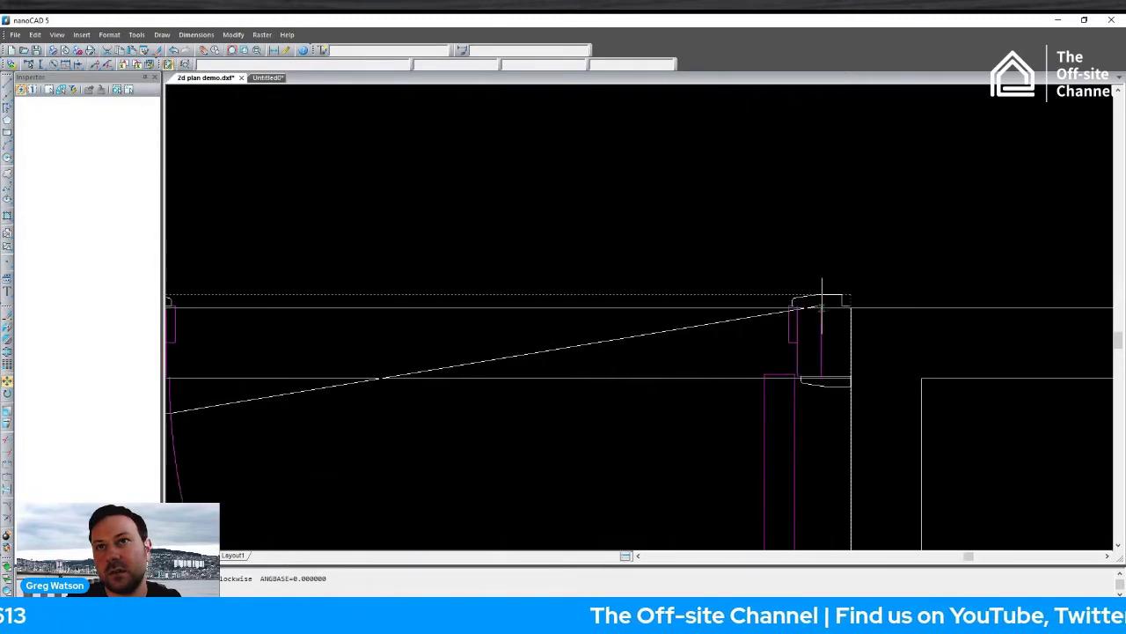
click(822, 304)
scroll(748, 382, down, 8)
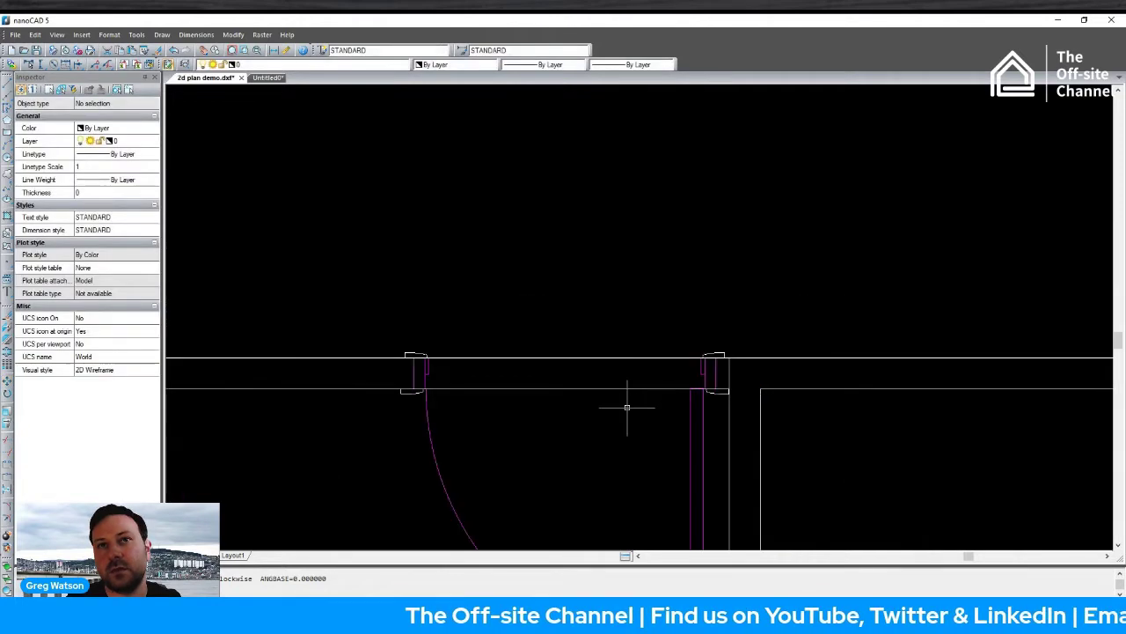
Move the unmirrored door block by its lower frame corner into the small room's right partition, at its bottom end.
scroll(516, 369, up, 4)
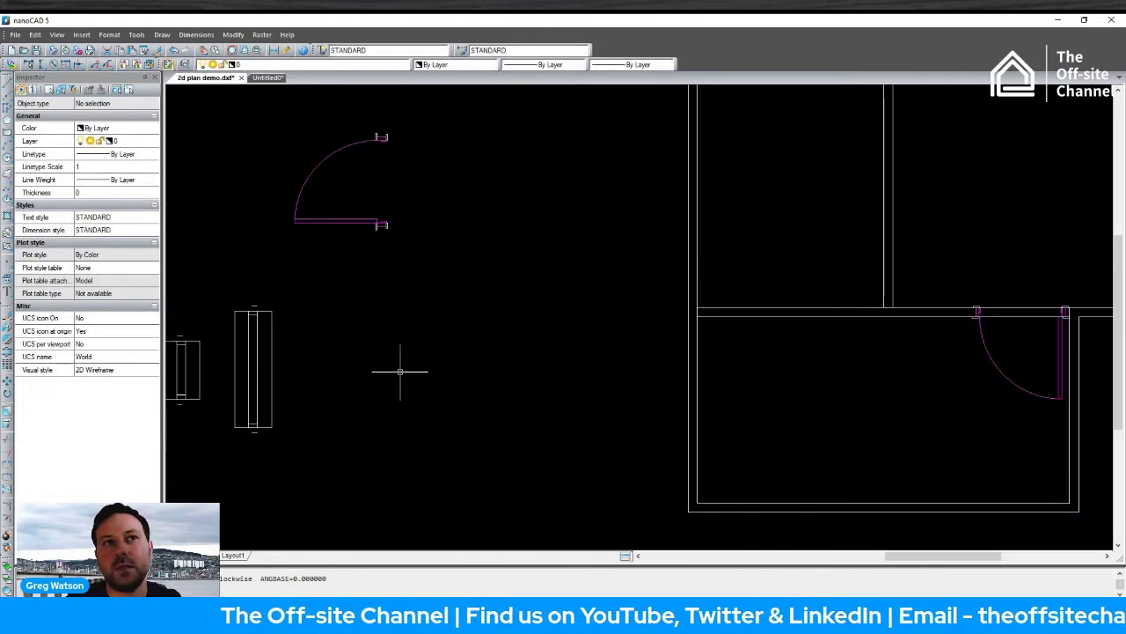
scroll(402, 372, down, 2)
scroll(420, 367, up, 3)
drag(251, 214, 463, 380)
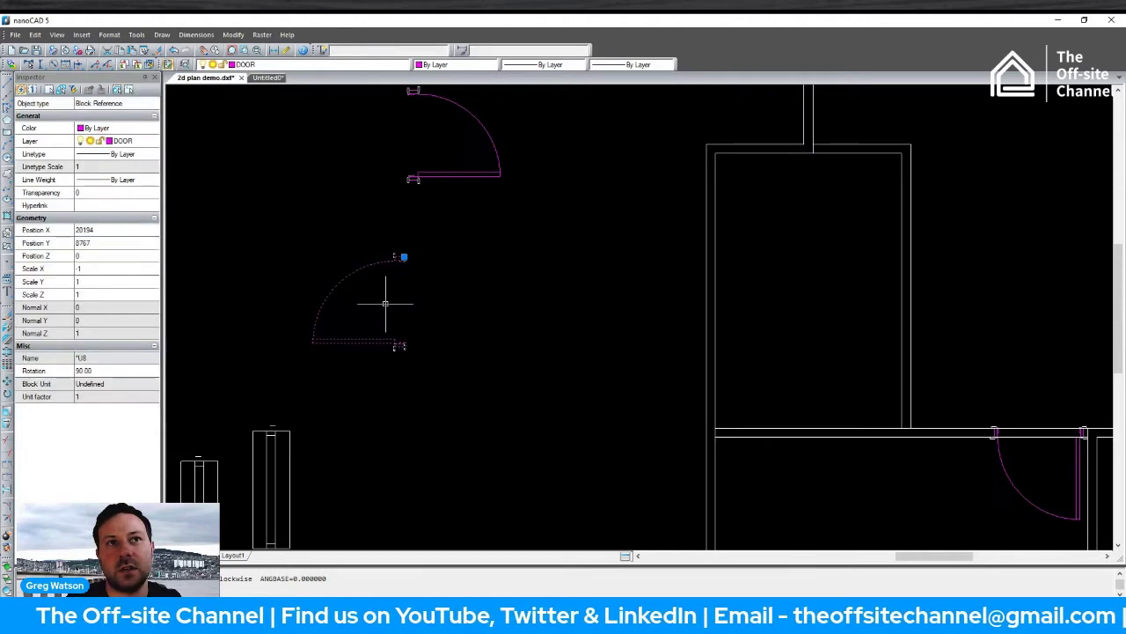
scroll(385, 296, up, 5)
right_click(515, 379)
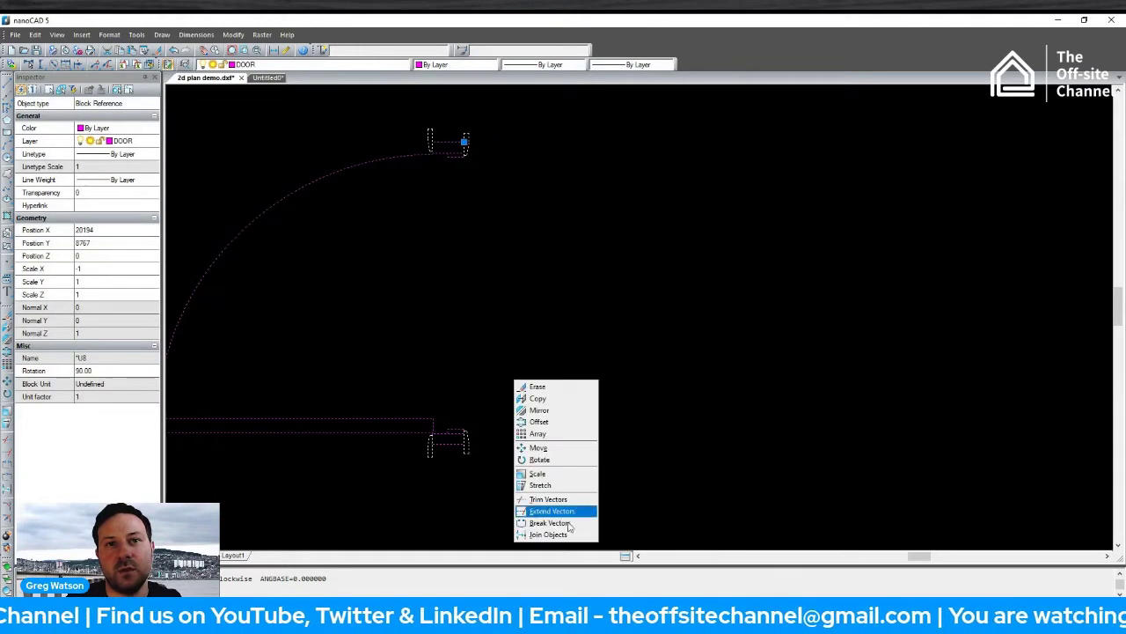
click(563, 446)
scroll(465, 432, up, 3)
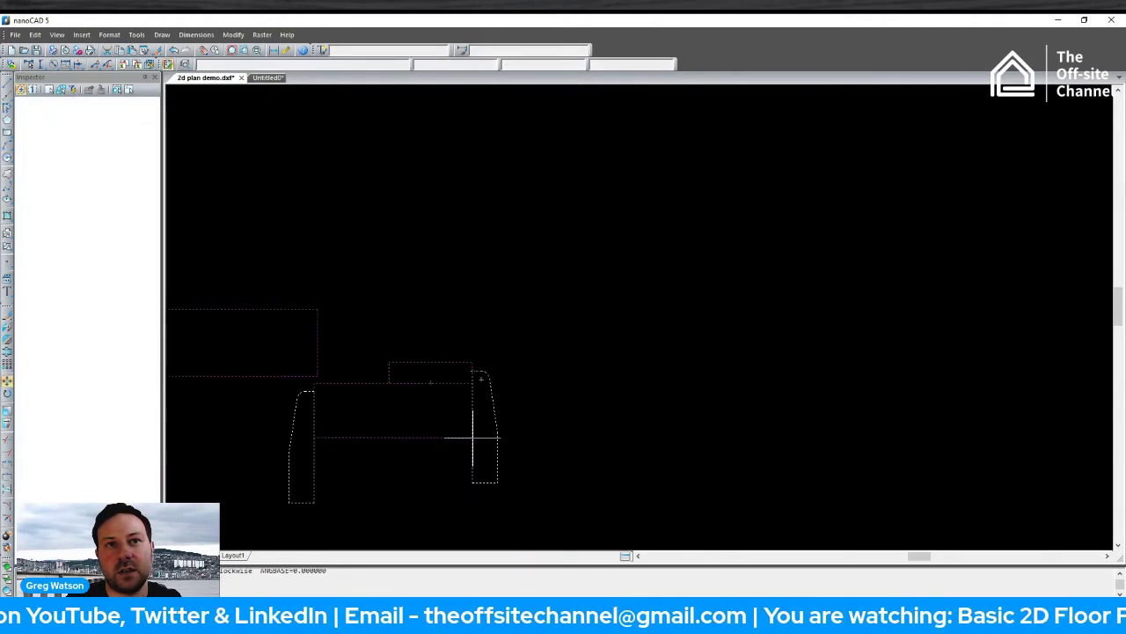
click(473, 437)
scroll(486, 413, down, 8)
middle_drag(764, 417, 496, 354)
scroll(791, 401, up, 4)
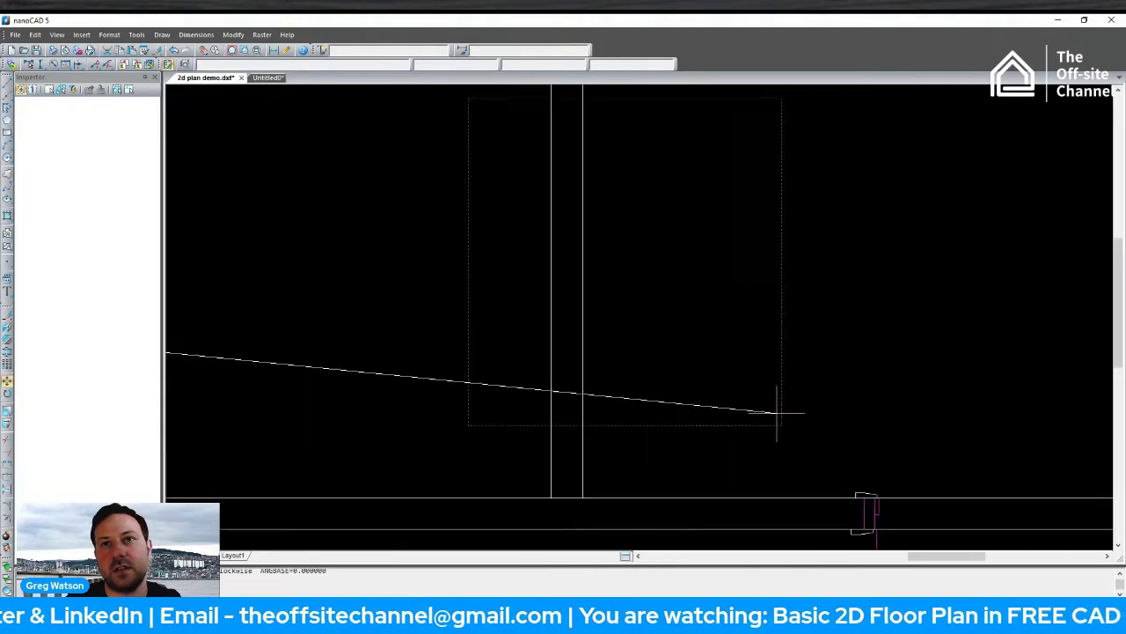
scroll(602, 385, up, 2)
middle_drag(600, 384, 608, 269)
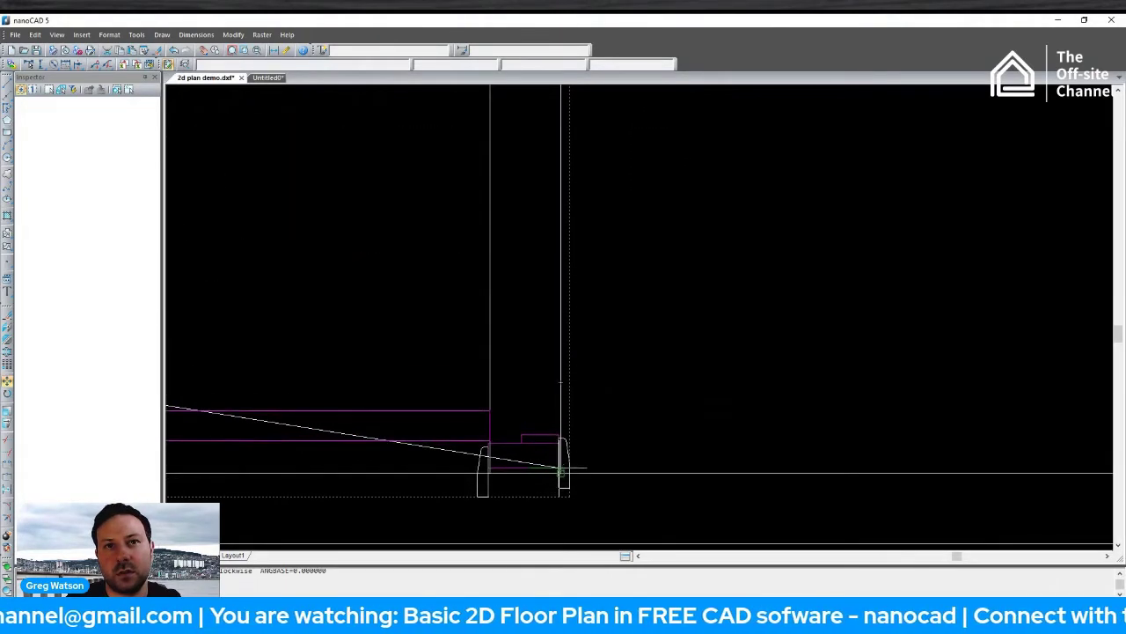
click(560, 474)
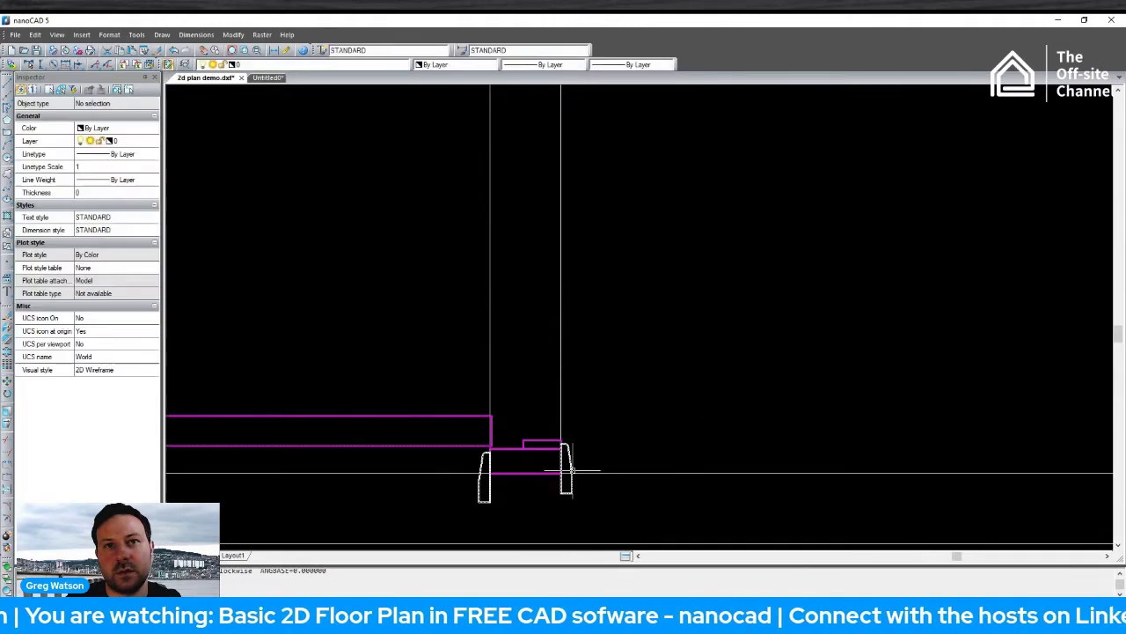
scroll(566, 447, down, 5)
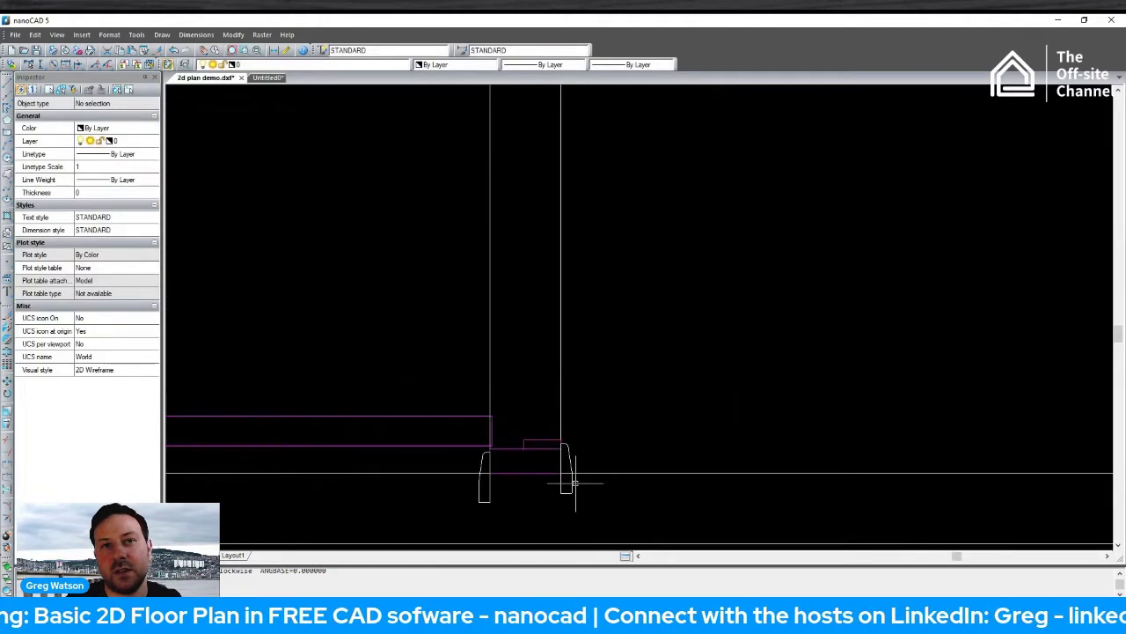
Move the remaining loose door block by its inner frame corner to the empty space outside the upper room's left wall.
middle_drag(474, 339, 571, 365)
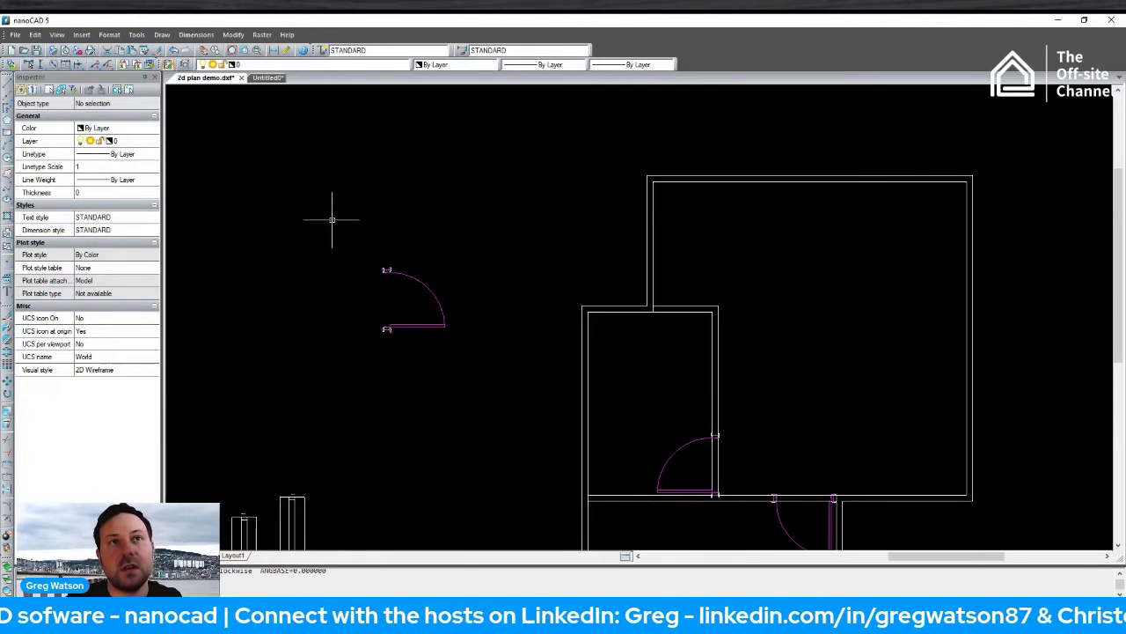
click(418, 325)
scroll(390, 285, up, 5)
scroll(451, 363, up, 3)
middle_drag(452, 369, 500, 226)
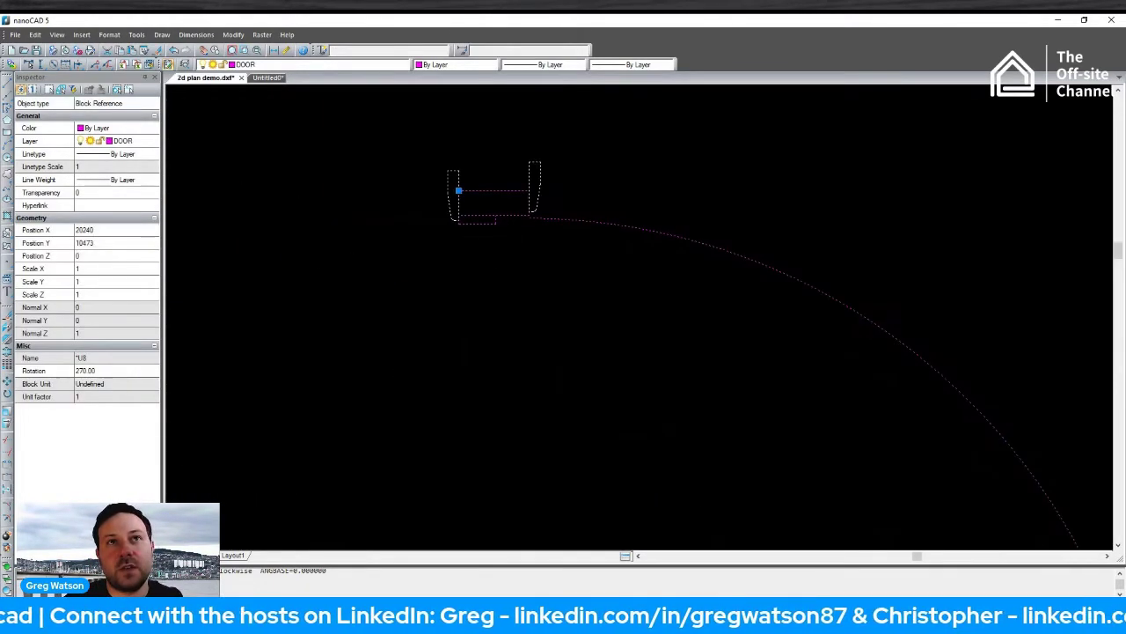
right_click(604, 372)
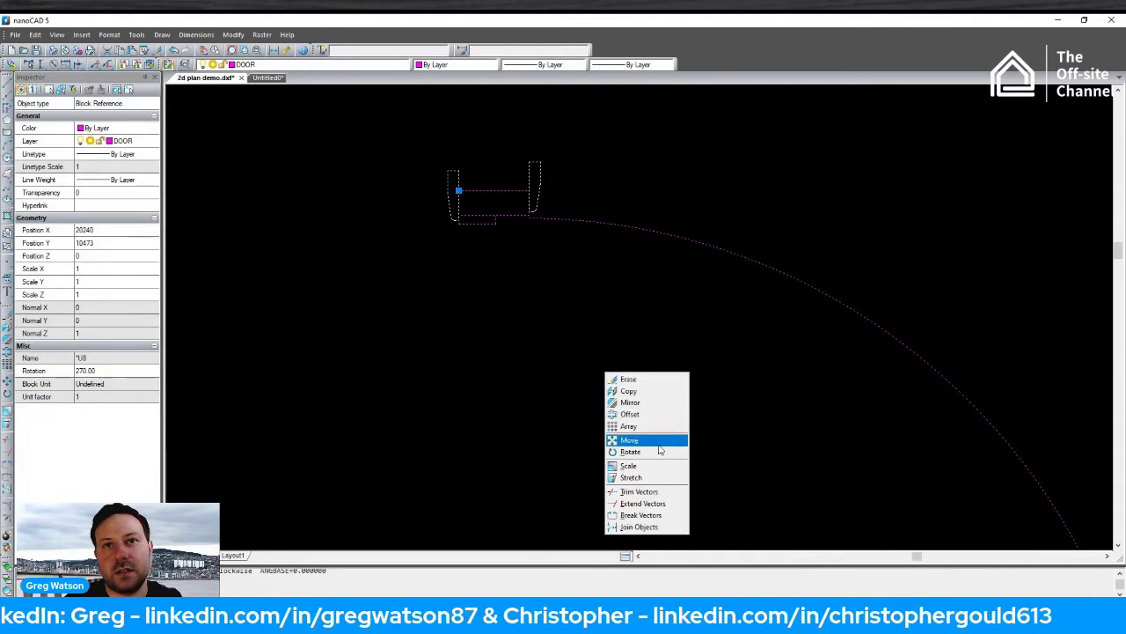
click(630, 439)
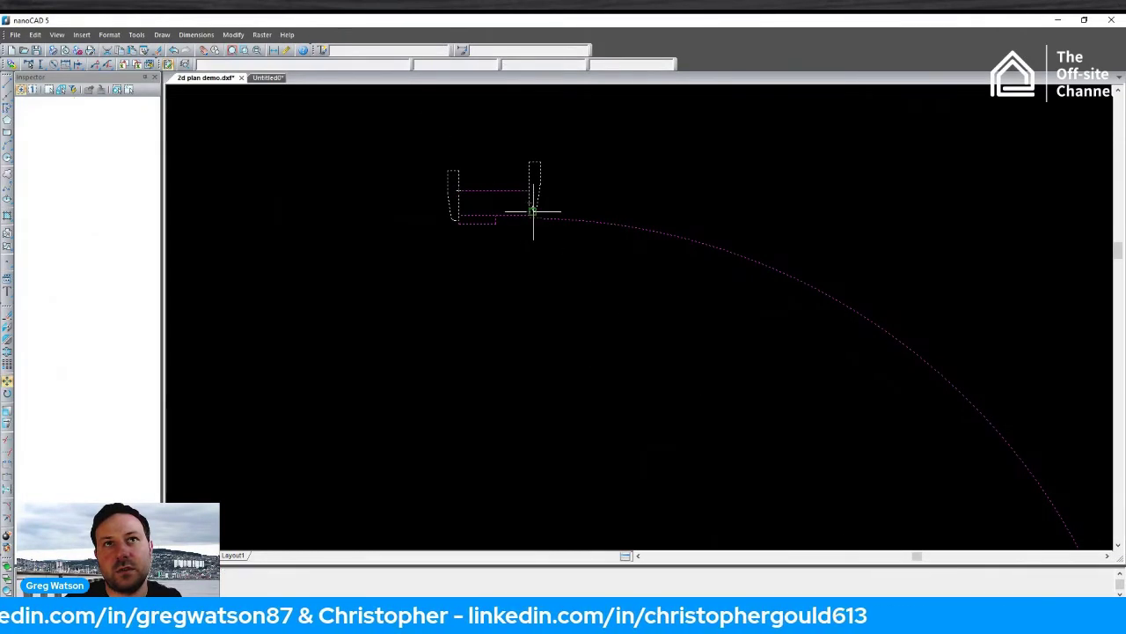
click(529, 214)
scroll(626, 242, down, 4)
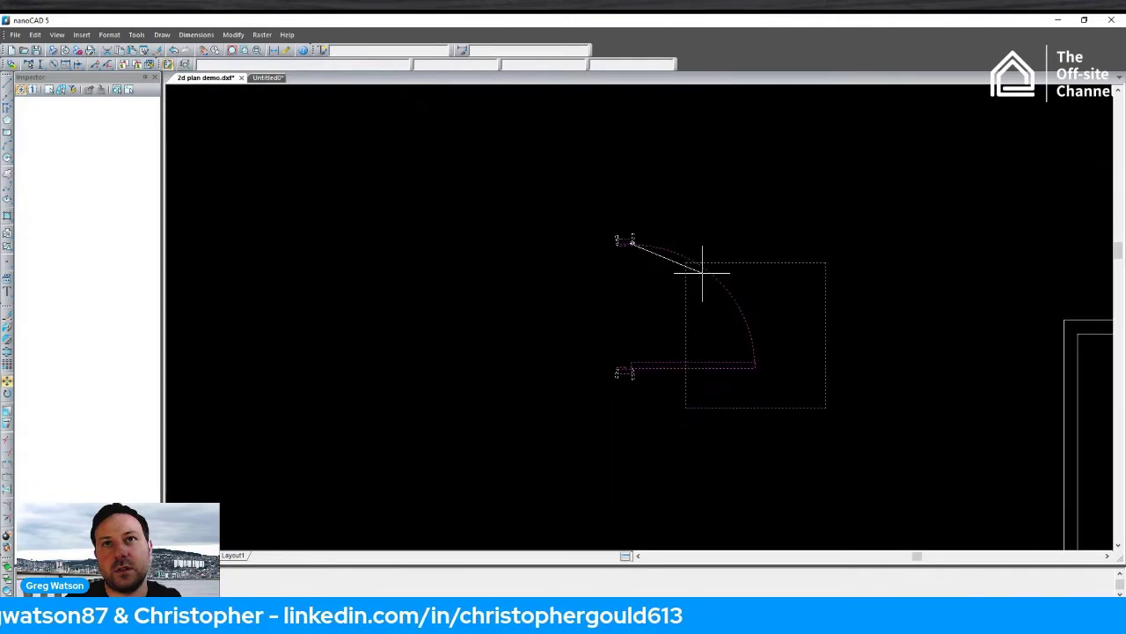
middle_drag(1048, 167, 660, 213)
scroll(625, 198, up, 2)
middle_drag(676, 115, 611, 211)
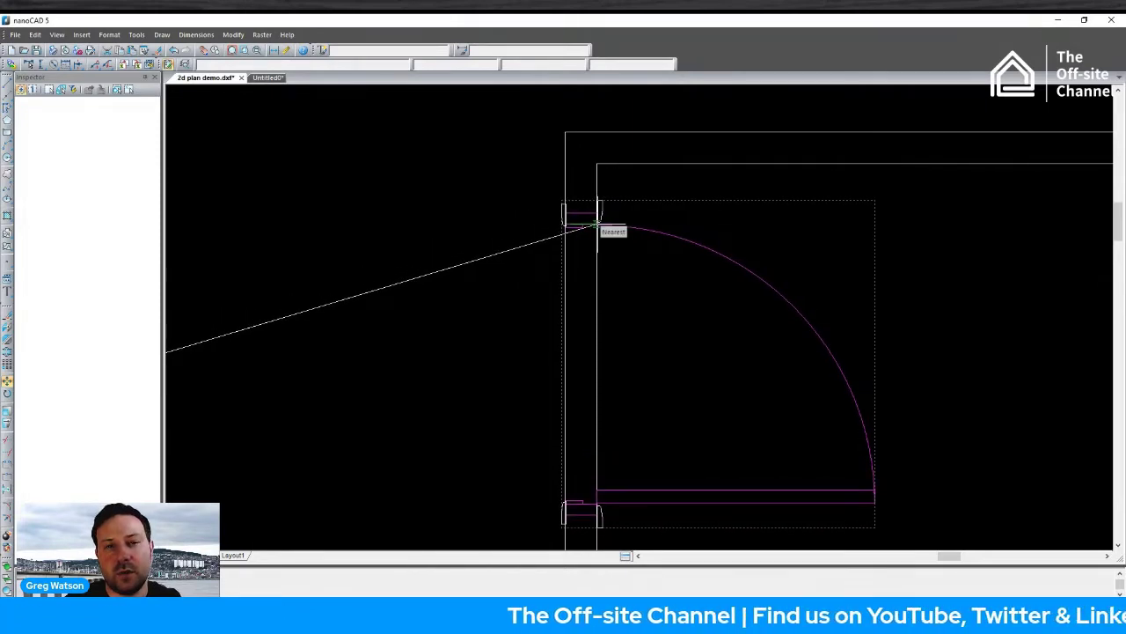
scroll(381, 193, down, 3)
middle_drag(379, 193, 540, 212)
click(382, 230)
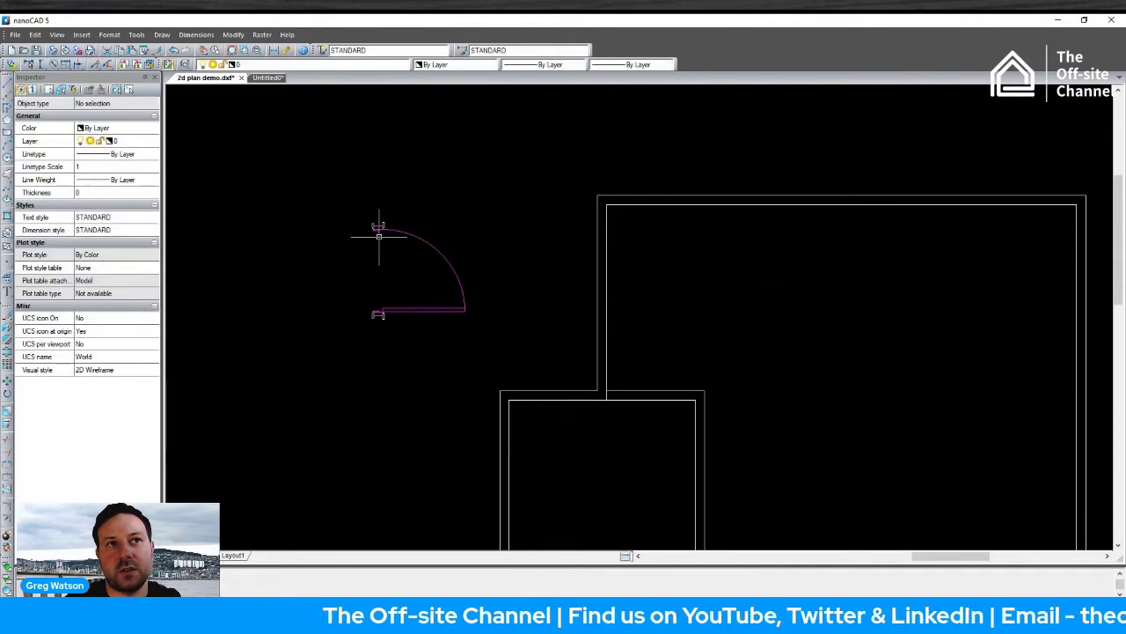
Mirror the loose door block about a horizontal axis through its middle, deleting the source object.
drag(432, 352, 309, 183)
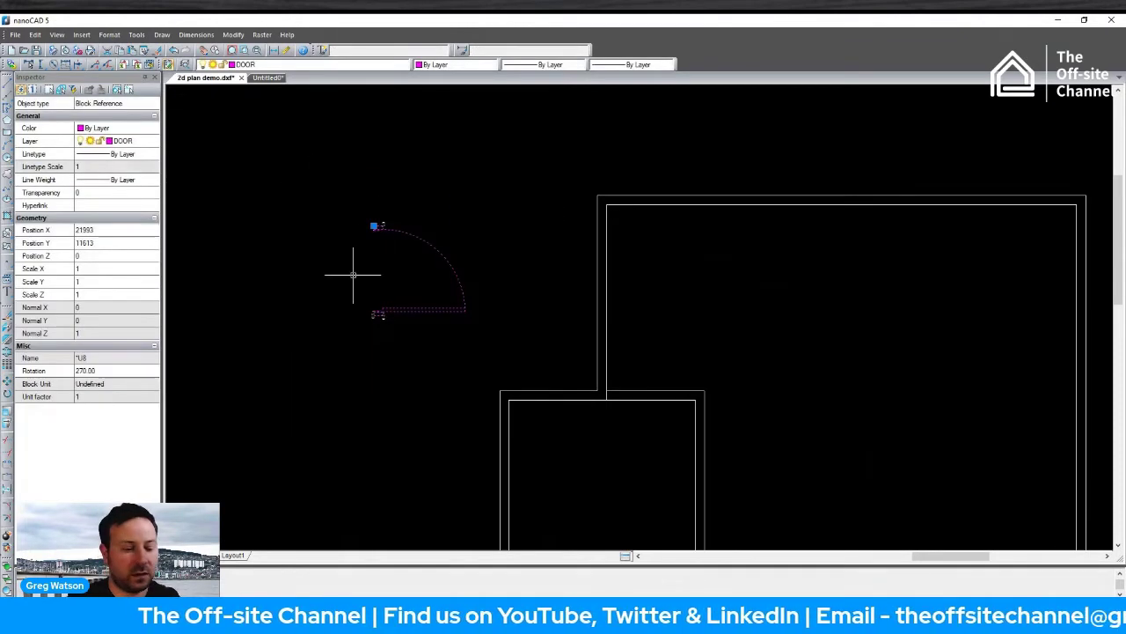
key(Return)
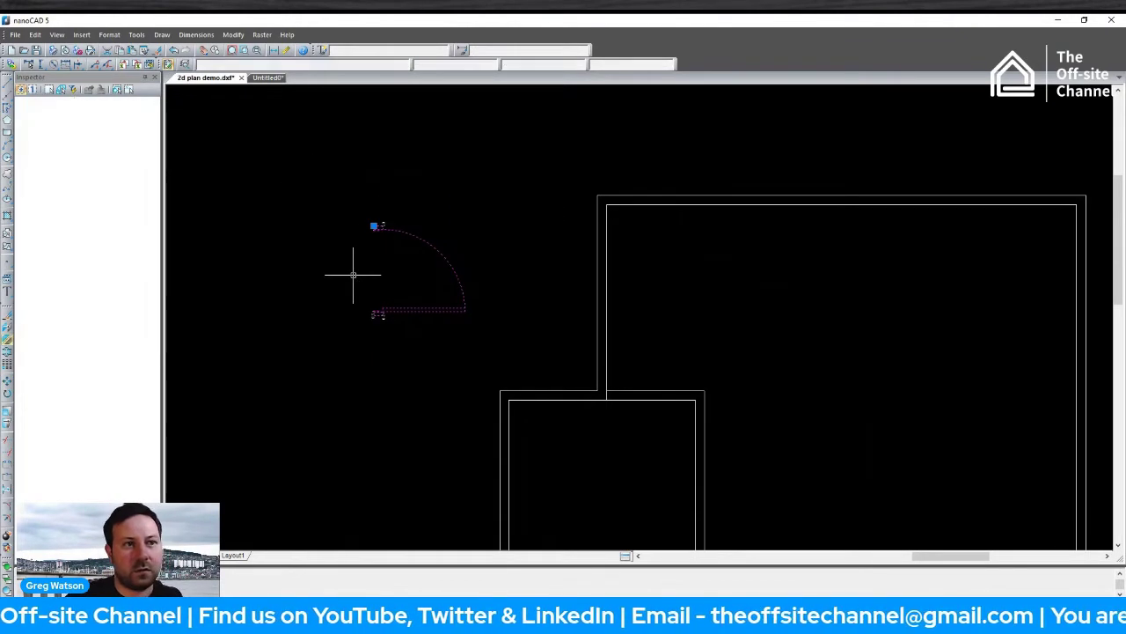
click(389, 271)
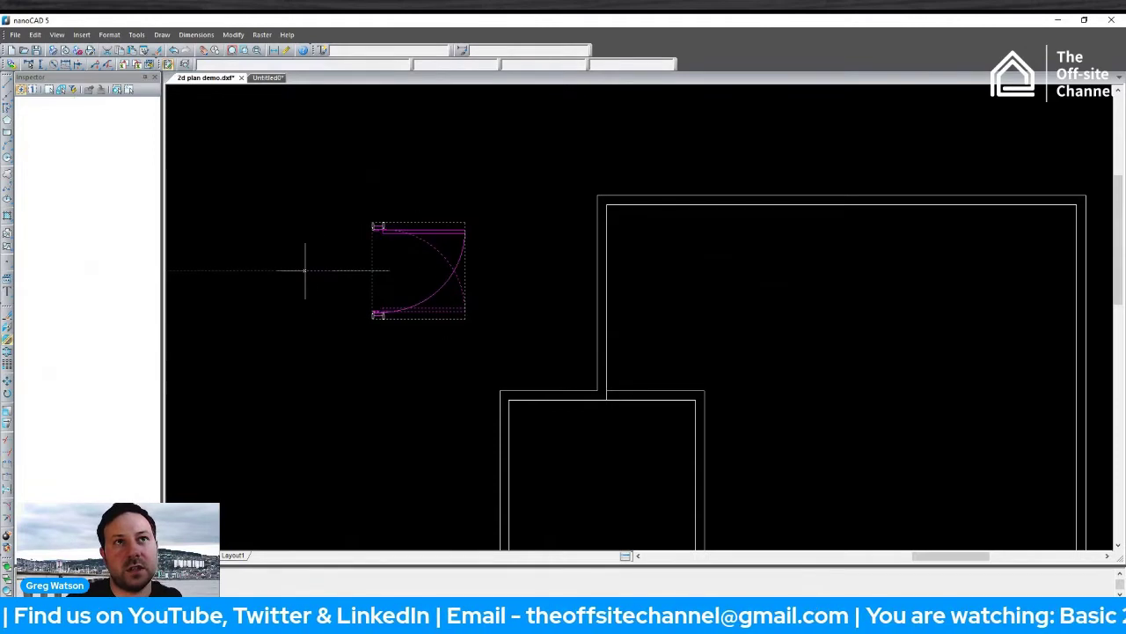
click(305, 271)
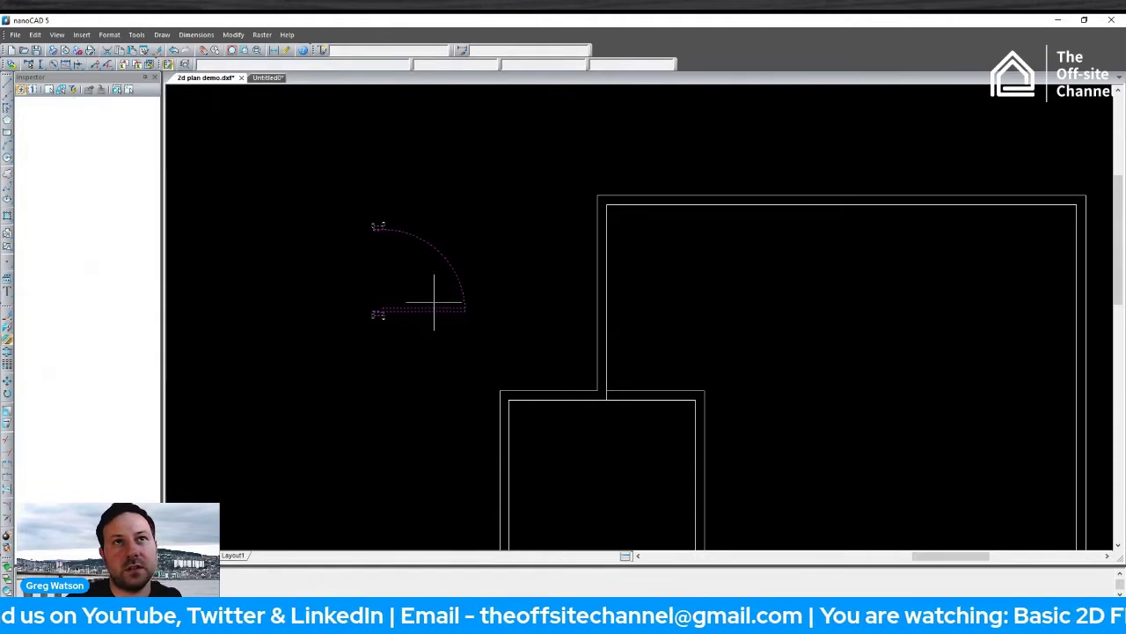
click(348, 286)
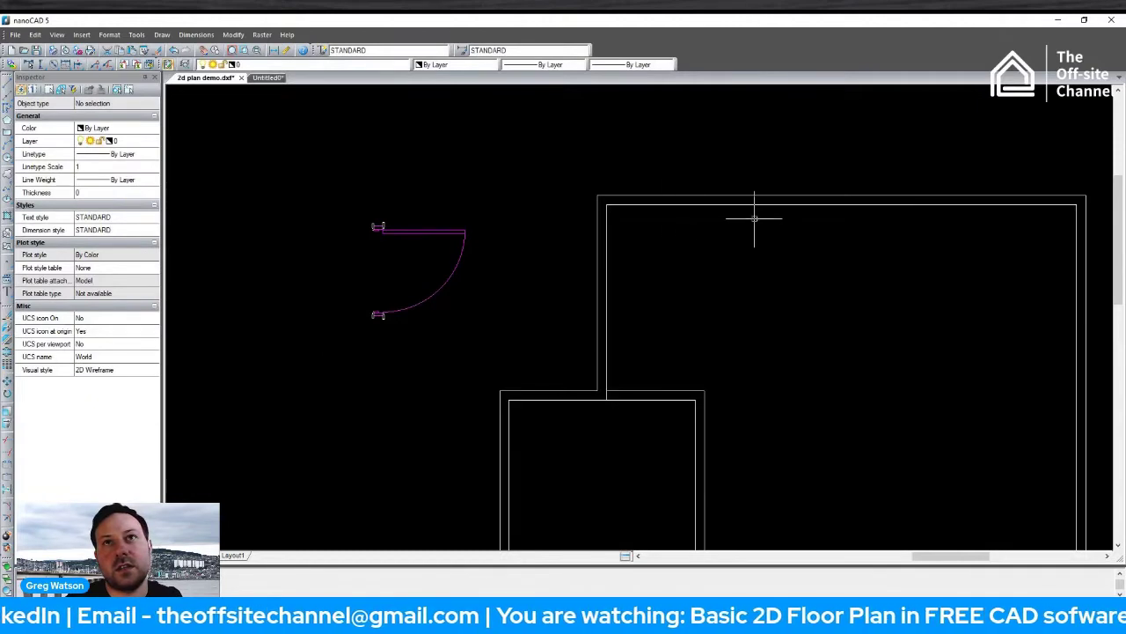
Move the mirrored door block by its upper frame into the upper room's left wall, just below the top corner.
drag(289, 182, 506, 370)
scroll(385, 219, up, 6)
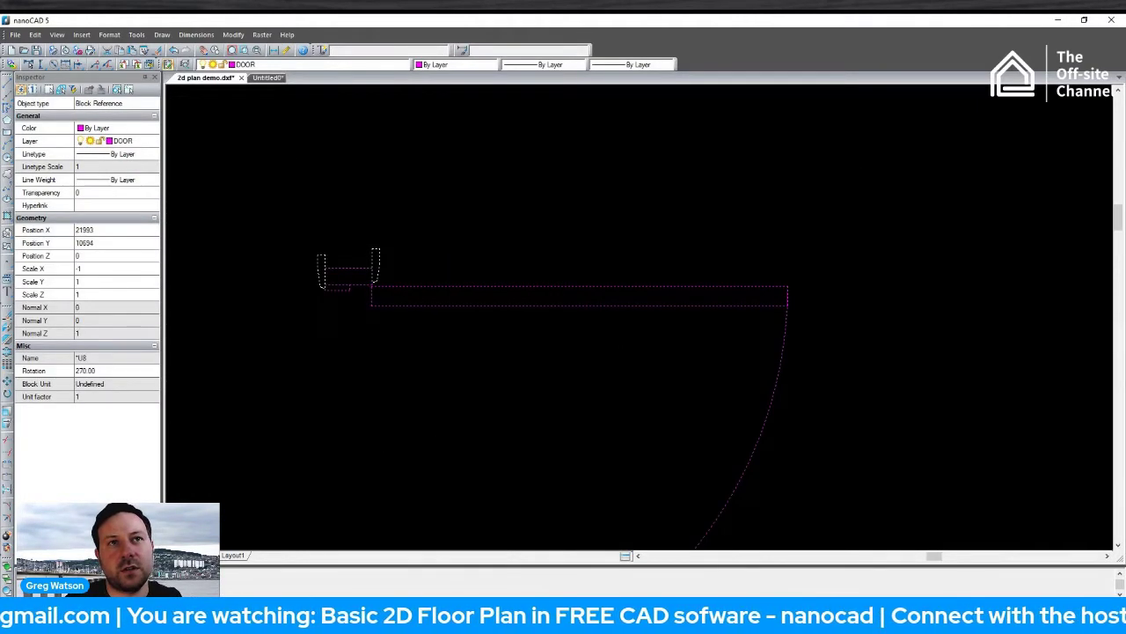
right_click(495, 426)
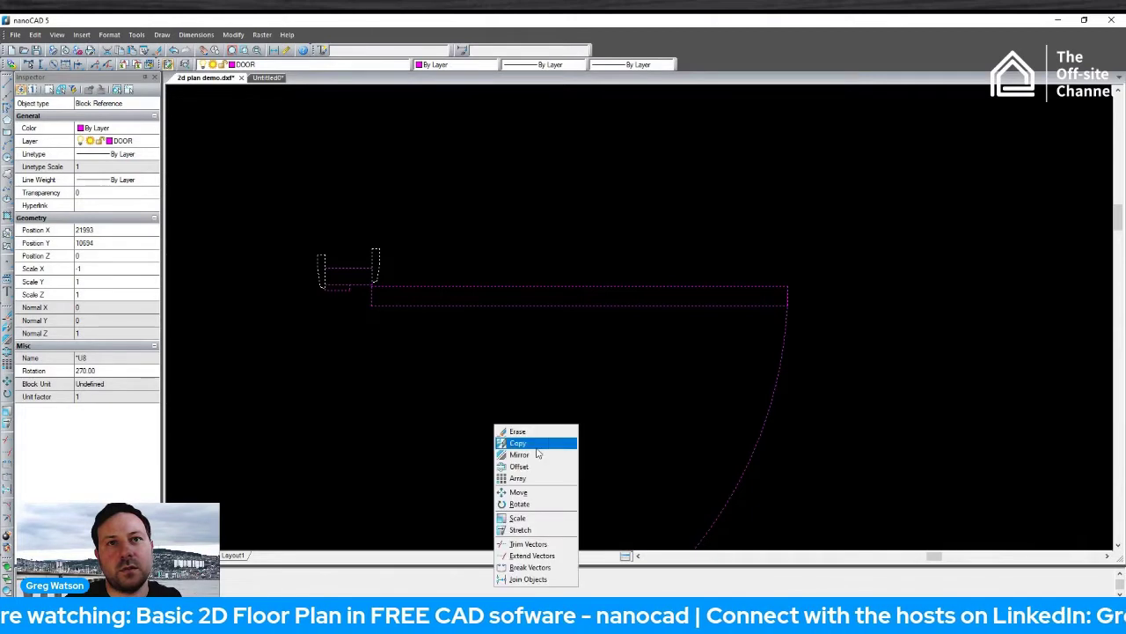
click(532, 494)
click(372, 268)
scroll(536, 287, down, 3)
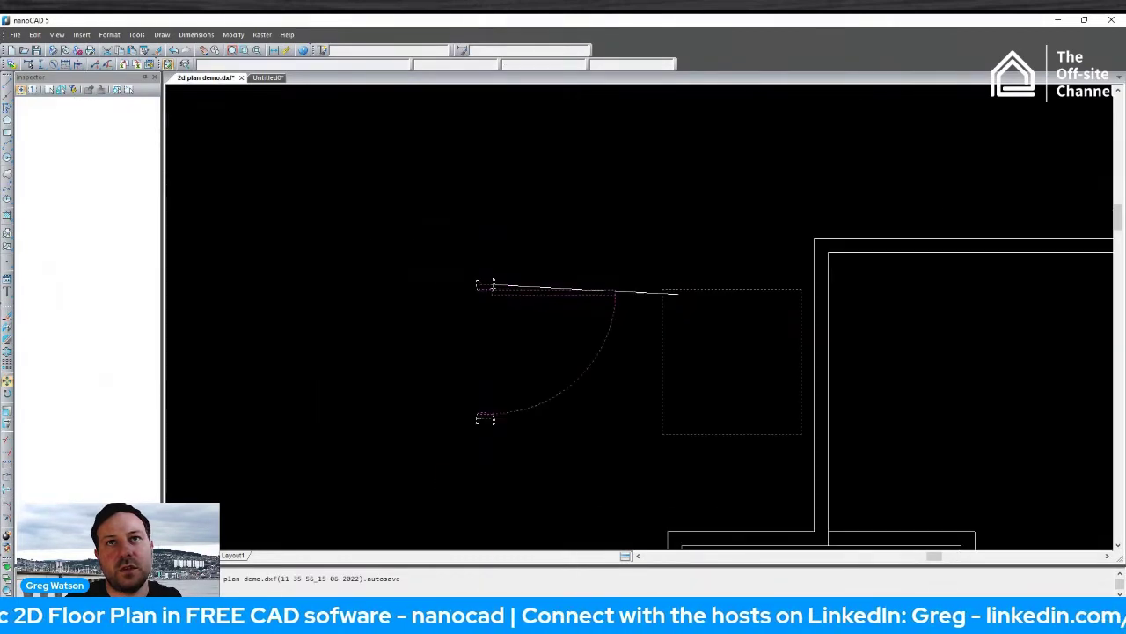
scroll(906, 290, up, 4)
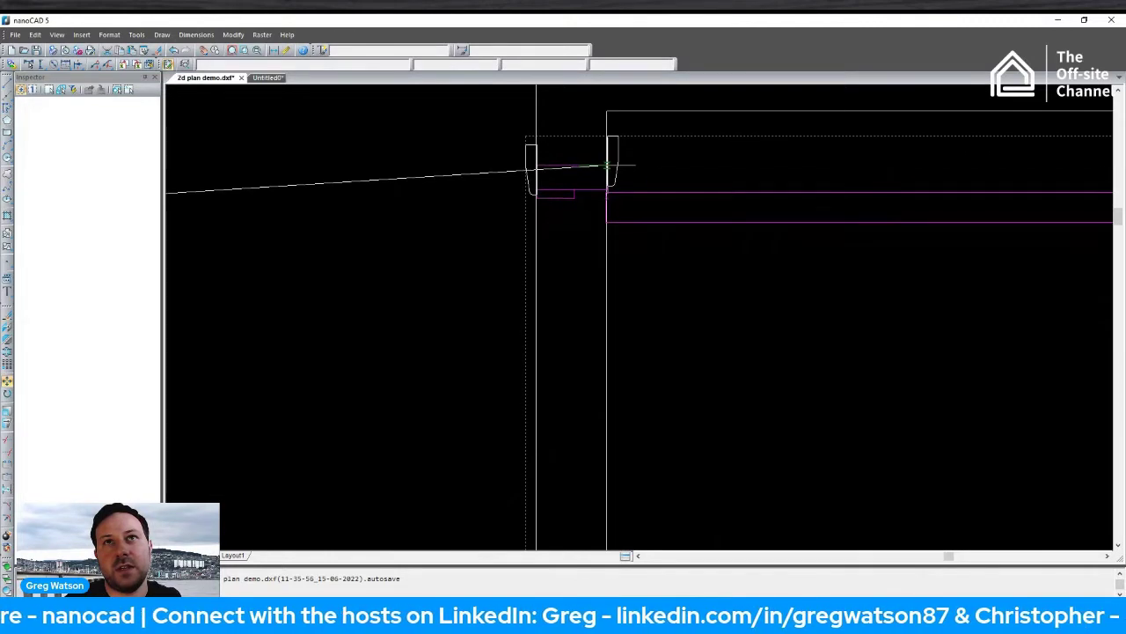
click(613, 182)
scroll(635, 209, up, 3)
scroll(528, 256, down, 3)
scroll(480, 233, up, 1)
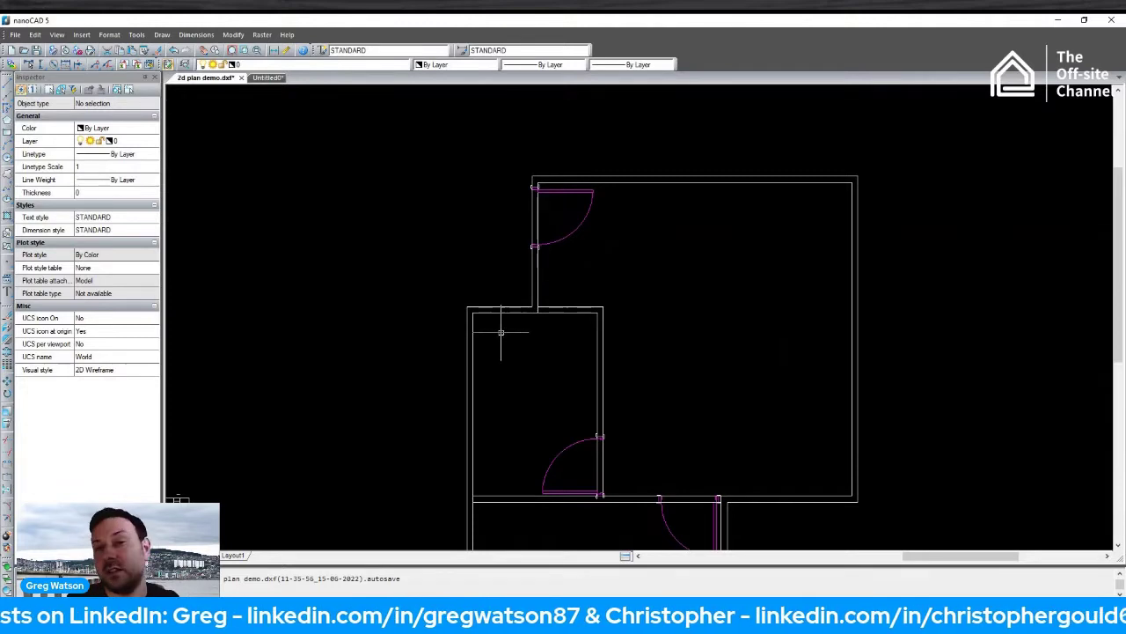
Shorten the left line of the small room's right partition so it ends at the door's upper frame.
scroll(528, 339, down, 2)
scroll(607, 427, up, 5)
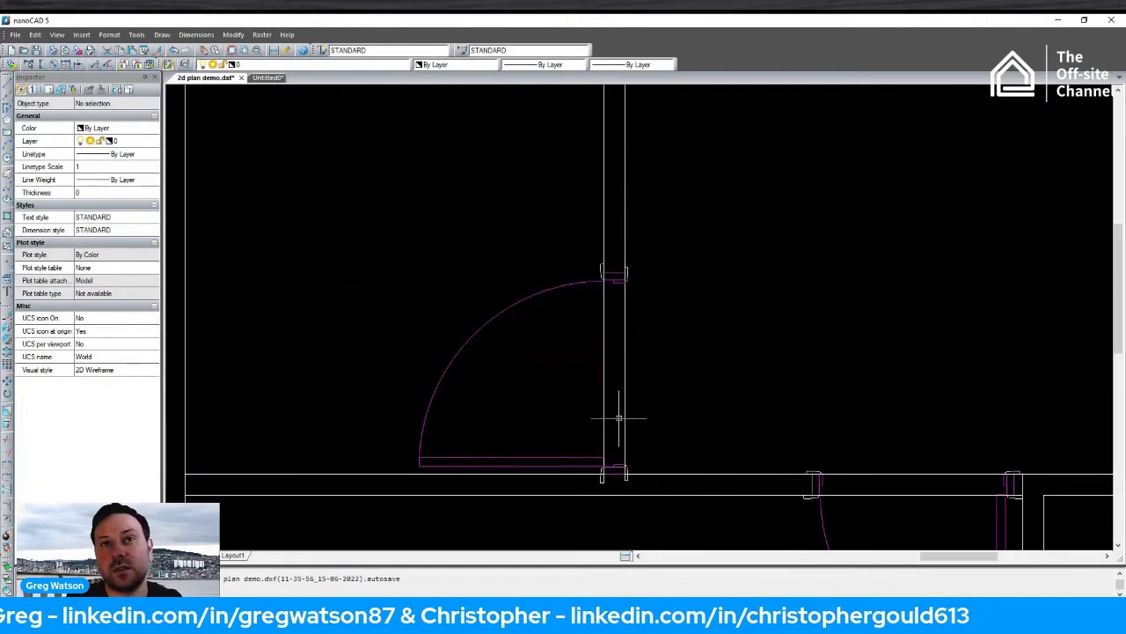
click(604, 402)
scroll(603, 440, up, 3)
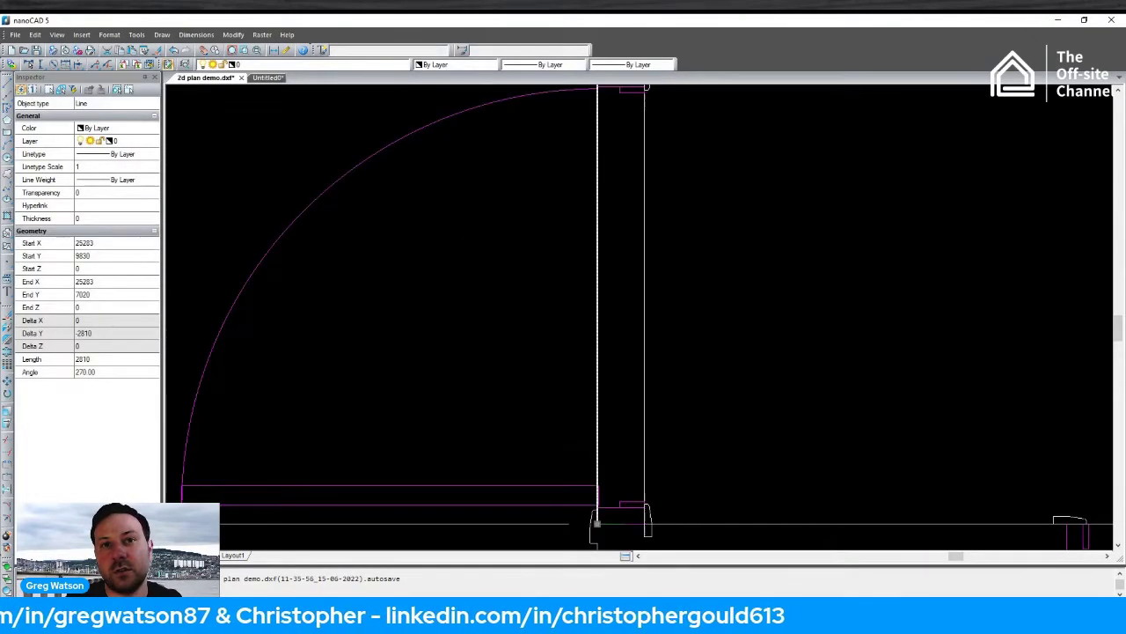
key(Escape)
scroll(586, 377, down, 2)
scroll(598, 326, up, 5)
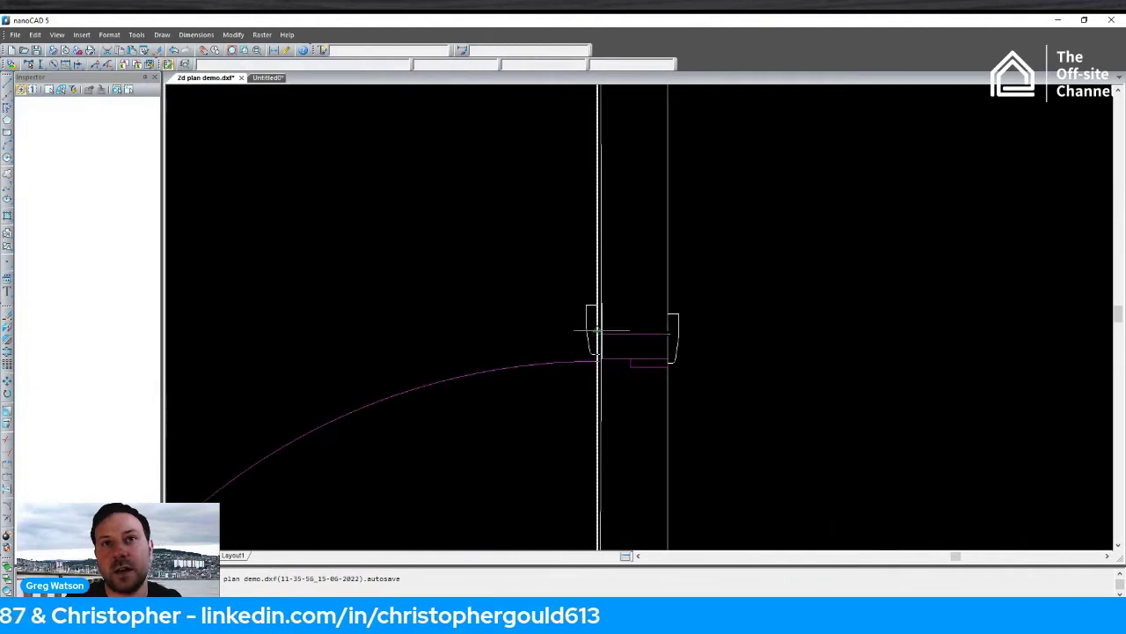
click(597, 334)
scroll(656, 413, down, 2)
Shorten the right line of the small room's right partition to the door's upper frame, clearing the opening.
middle_drag(656, 413, 616, 279)
click(625, 414)
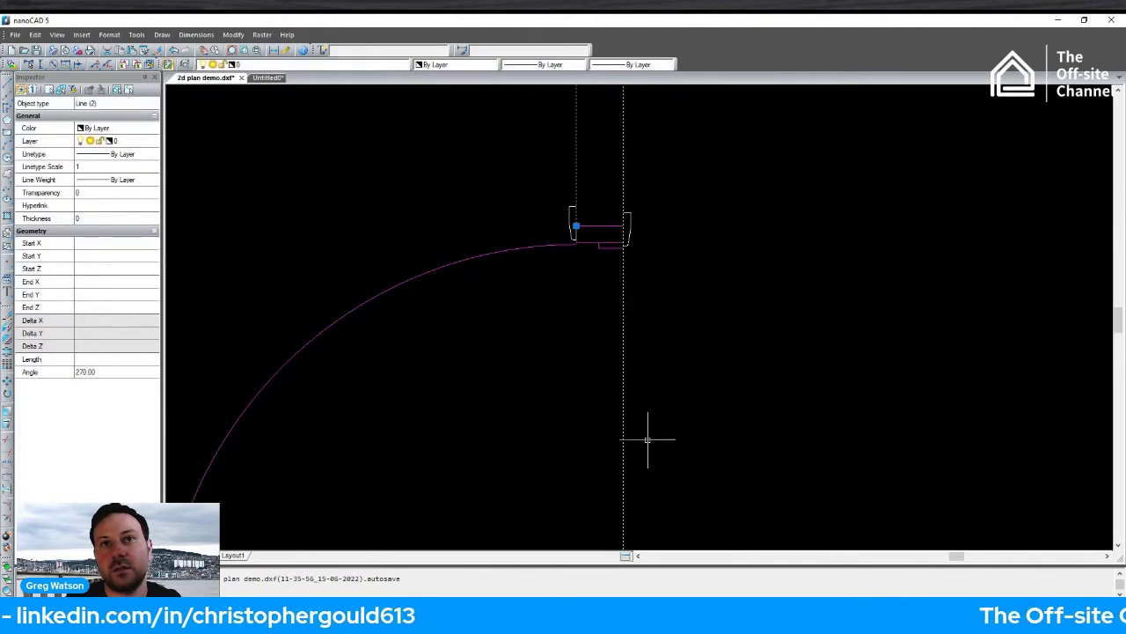
middle_drag(646, 431, 601, 272)
click(580, 520)
middle_drag(576, 132, 593, 279)
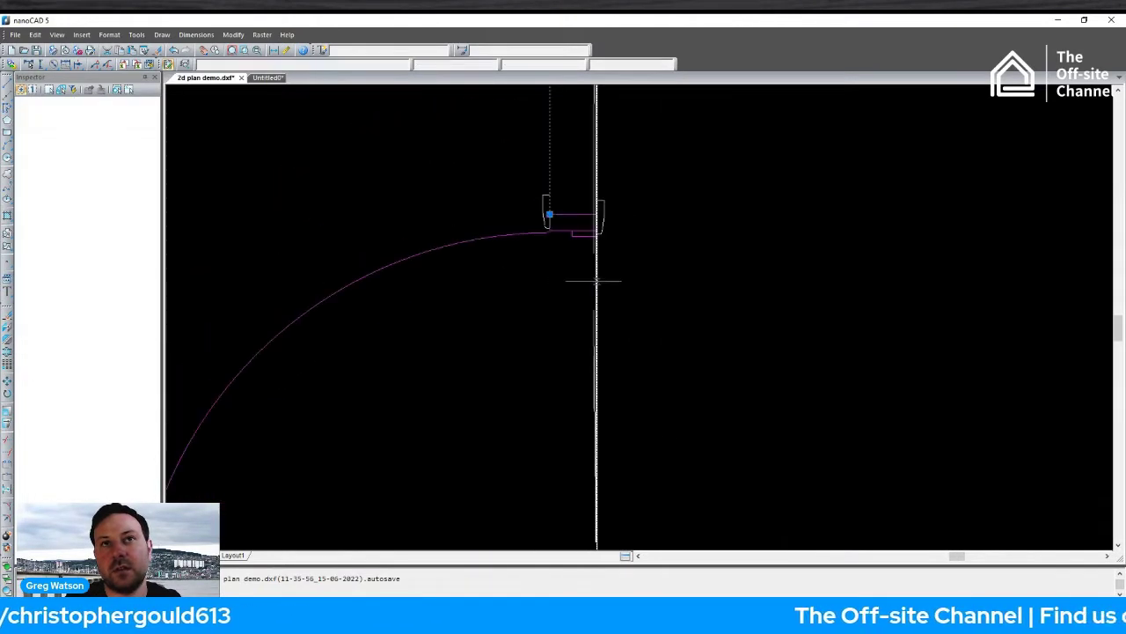
click(599, 213)
scroll(697, 267, down, 2)
key(Escape)
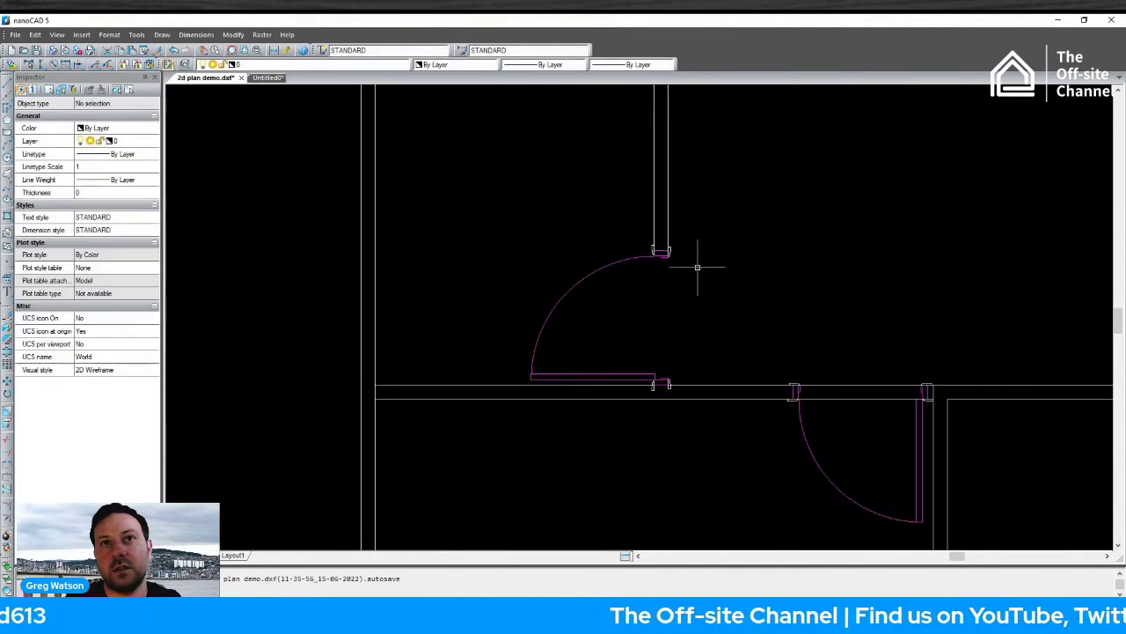
Shorten the lower line of the horizontal partition so it ends at the left frame of the downward-opening door.
scroll(777, 278, up, 5)
click(542, 423)
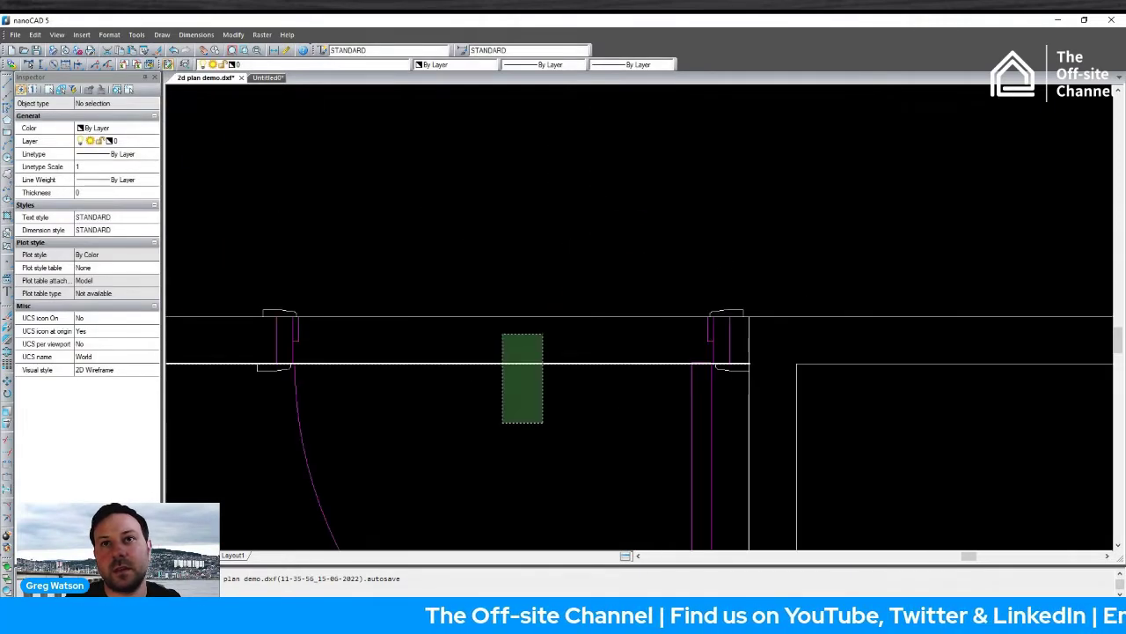
click(500, 334)
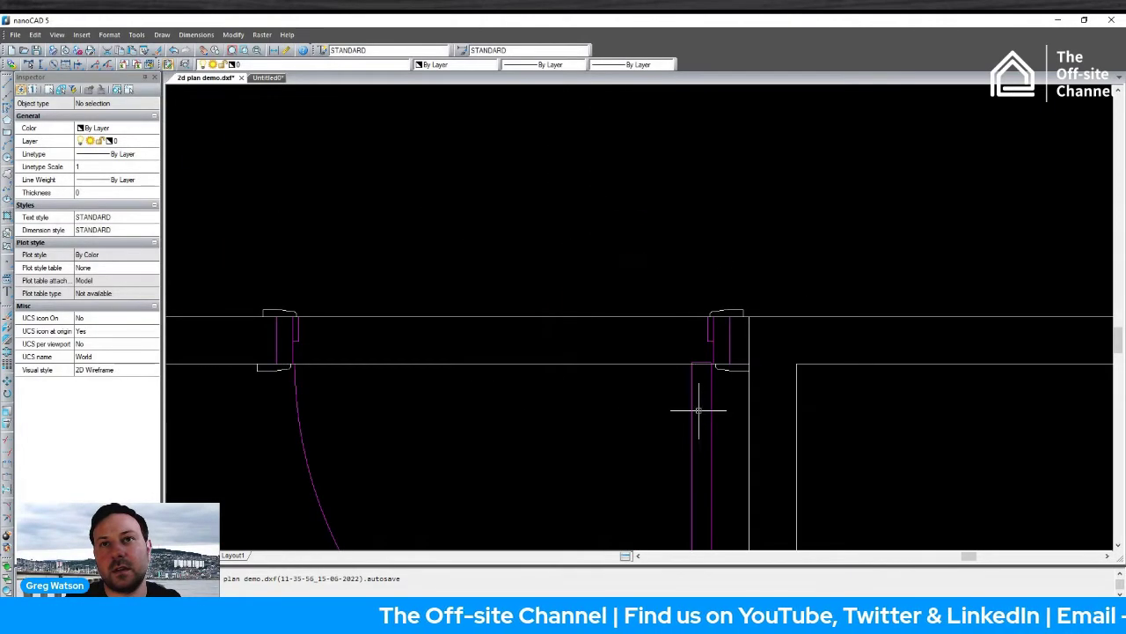
click(623, 364)
click(748, 363)
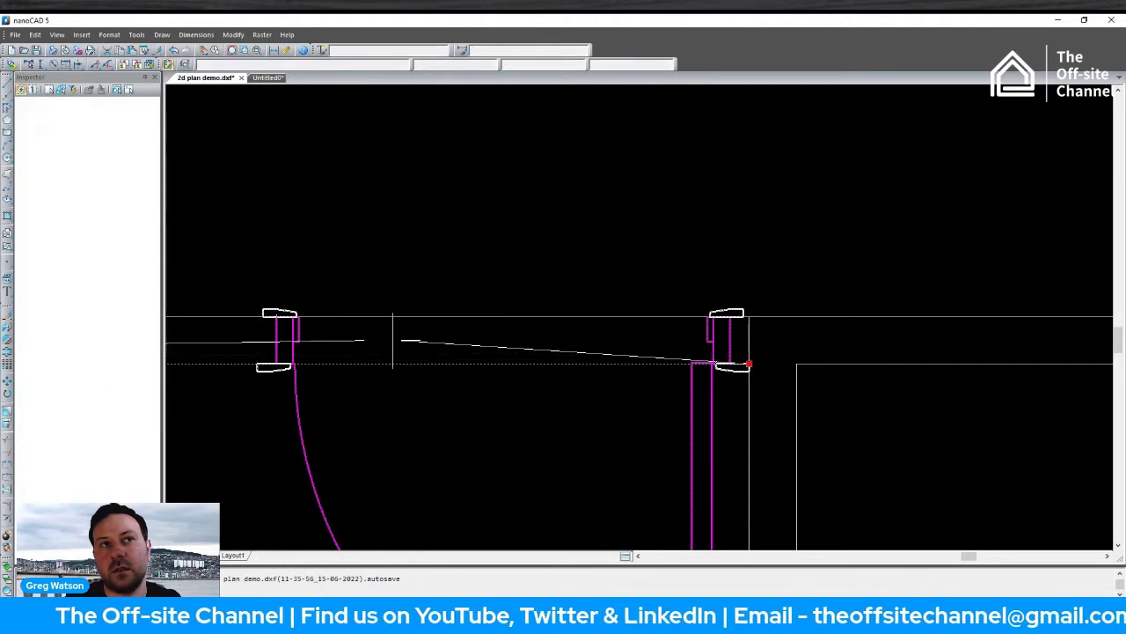
scroll(277, 367, up, 5)
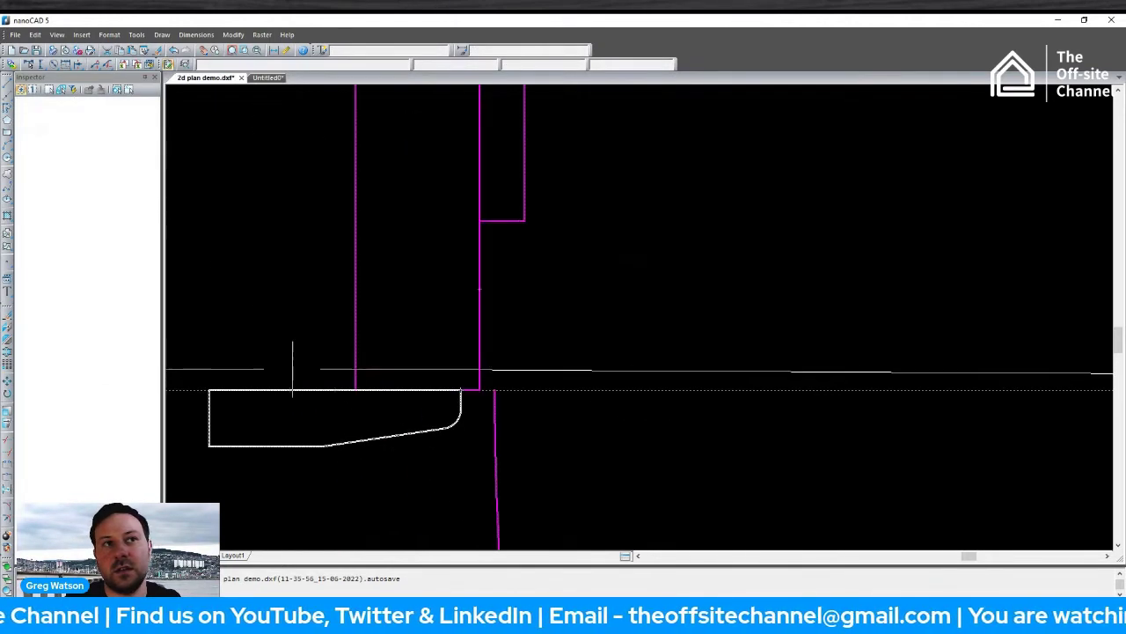
click(355, 387)
scroll(655, 359, down, 4)
key(Escape)
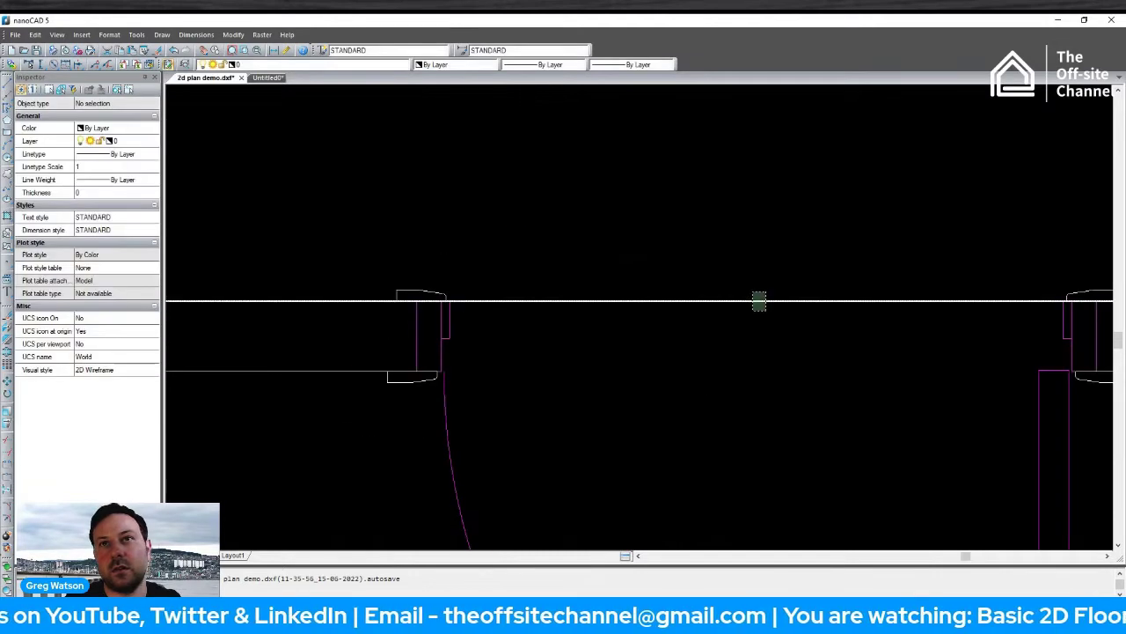
Shorten the upper line of the horizontal partition back to the left frame of the downward-opening door.
click(762, 301)
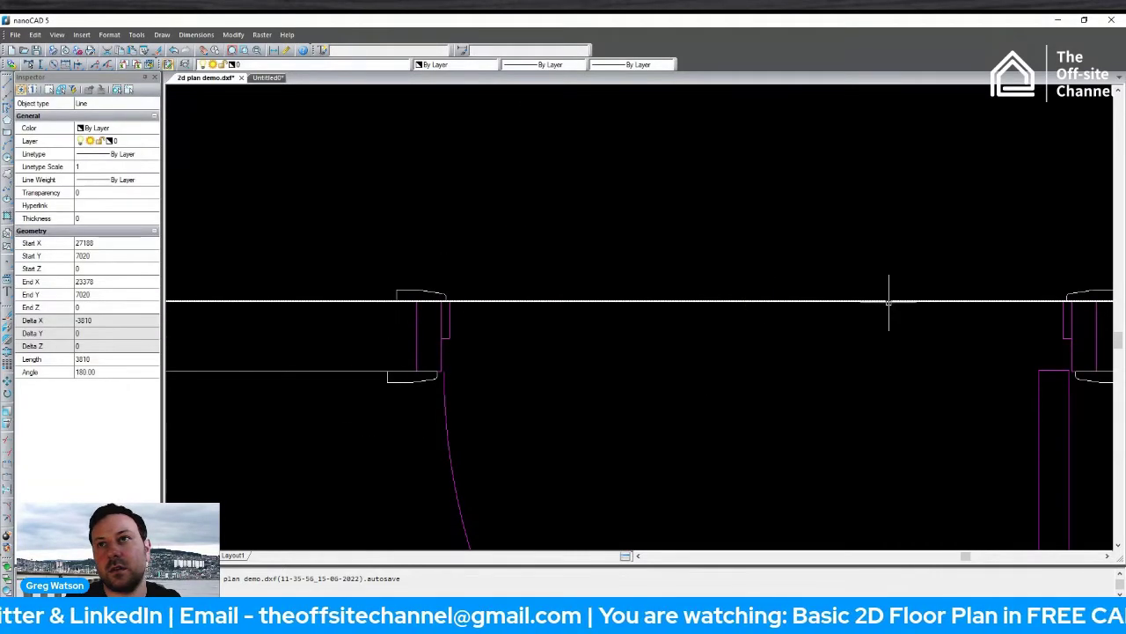
scroll(889, 302, down, 2)
click(1021, 301)
scroll(689, 317, up, 4)
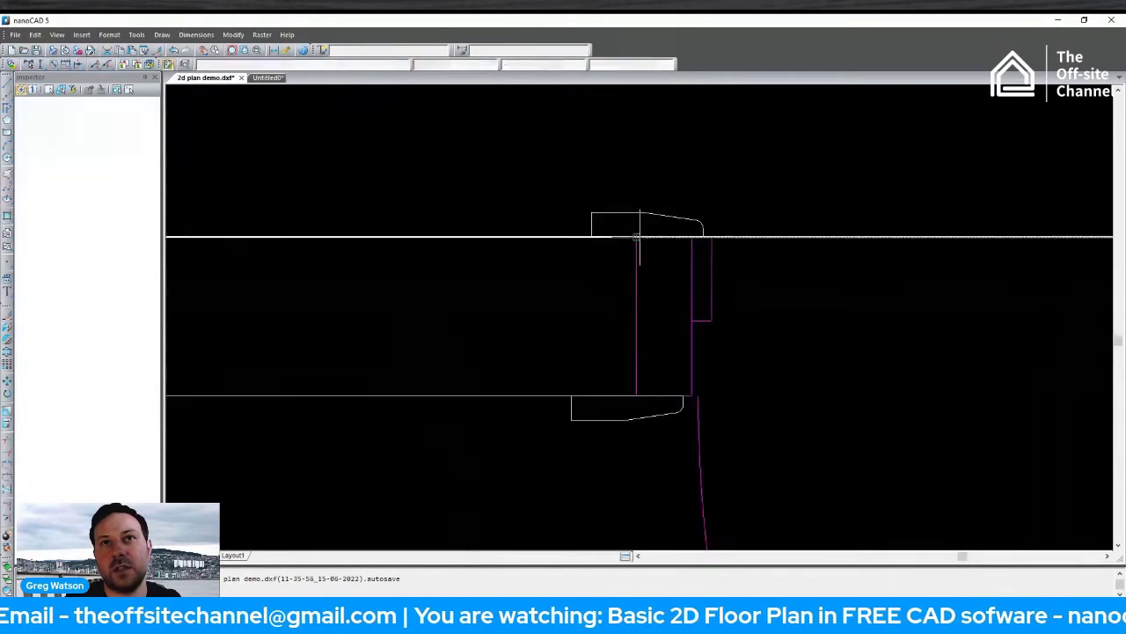
click(636, 236)
scroll(747, 302, down, 3)
key(Escape)
scroll(771, 294, down, 5)
middle_drag(752, 265, 677, 284)
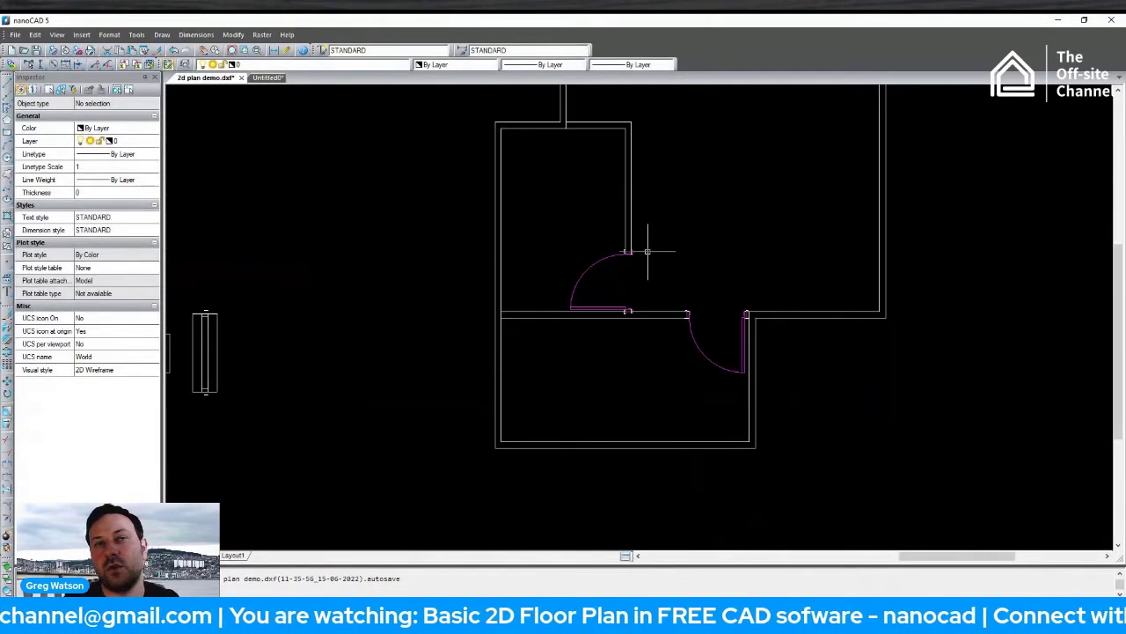
Move the 600_H_TYPE window block into the upper left wall, between the entrance door and the small room.
middle_drag(610, 179, 718, 250)
scroll(528, 320, down, 1)
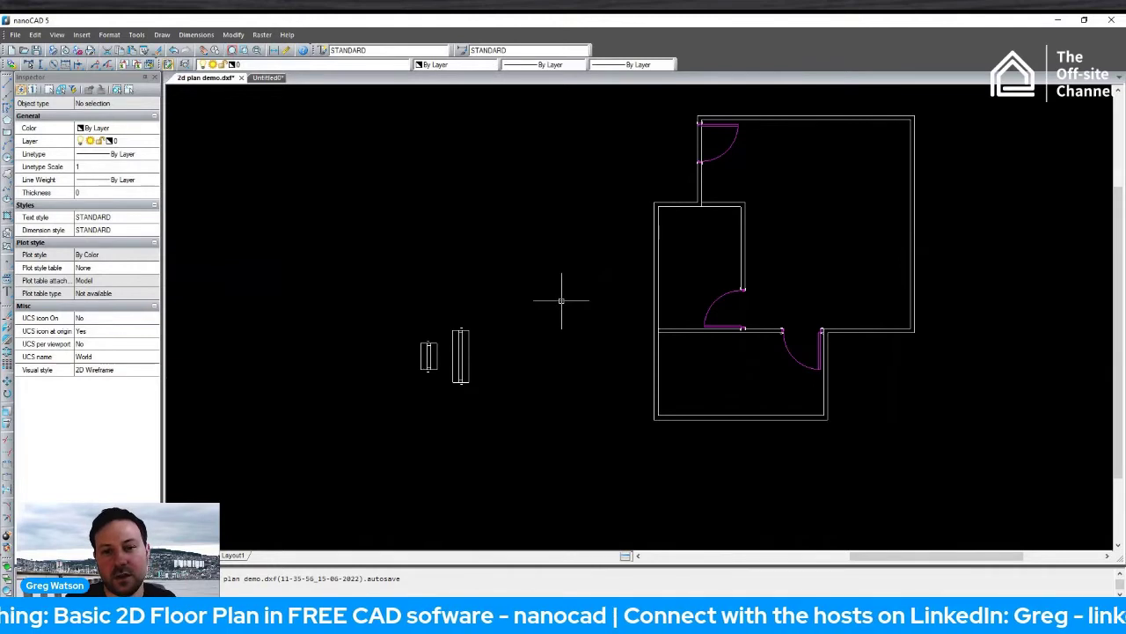
middle_drag(618, 312, 661, 329)
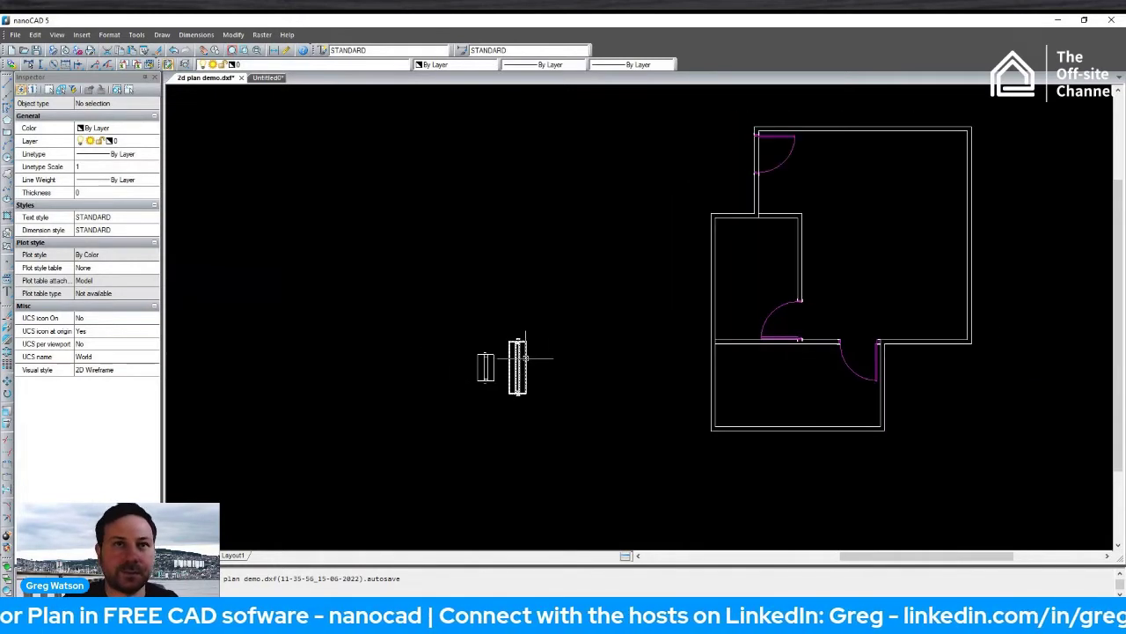
scroll(528, 374, up, 1)
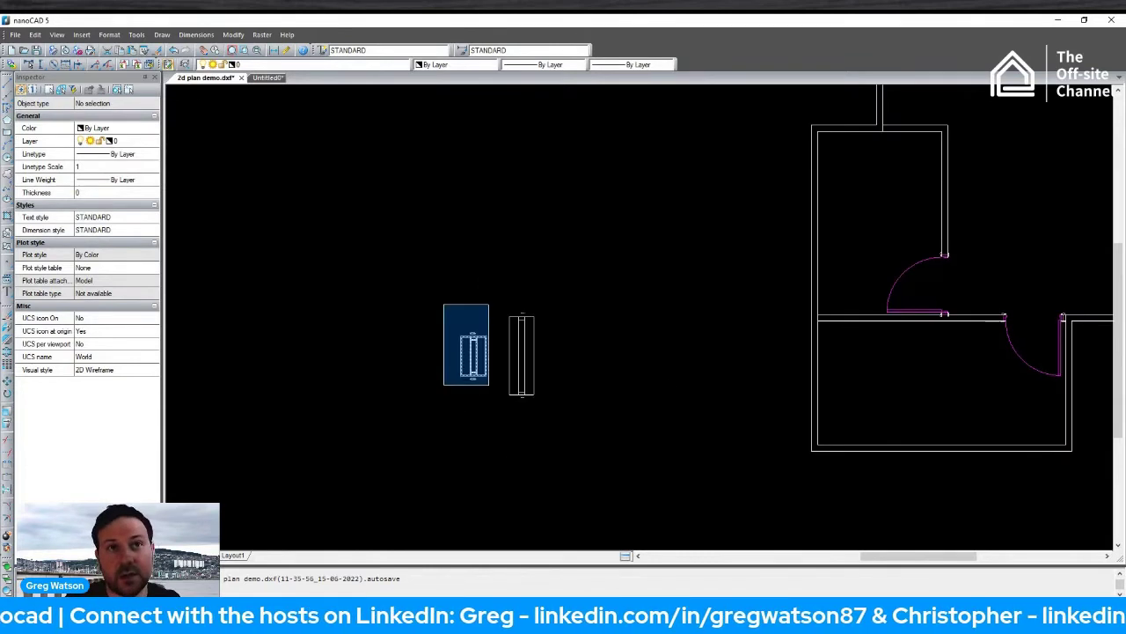
click(480, 339)
scroll(483, 336, up, 4)
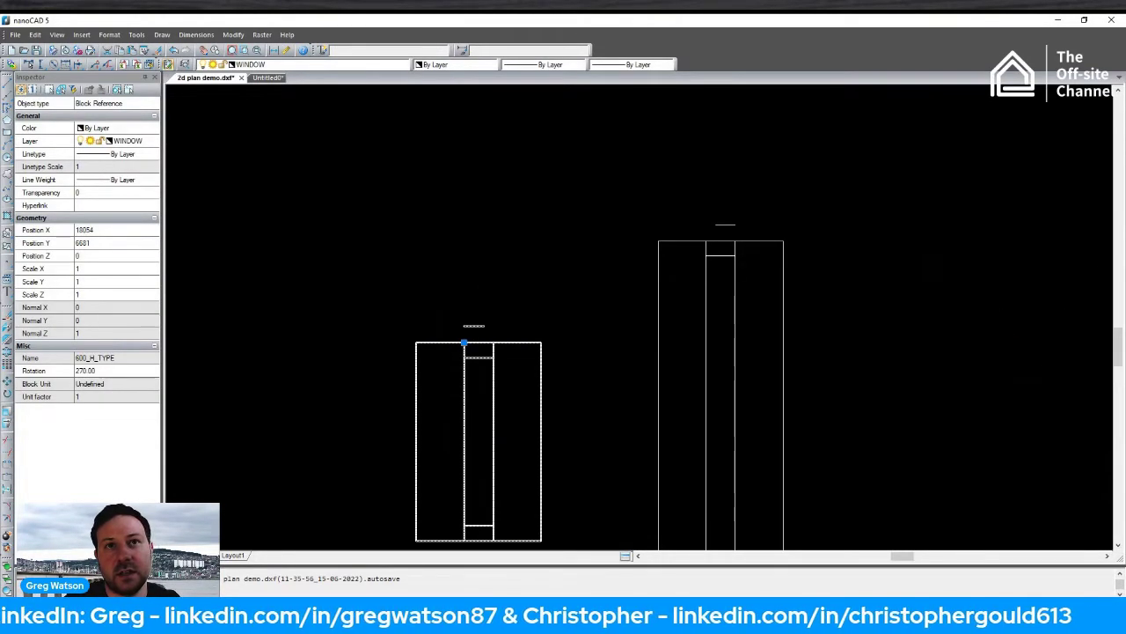
right_click(620, 348)
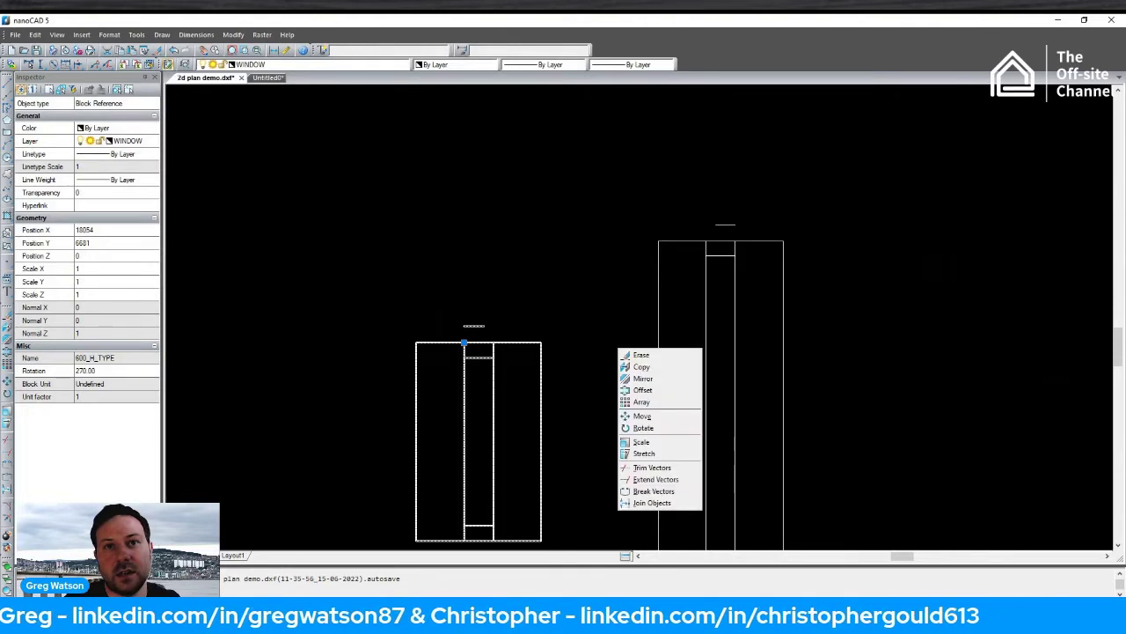
click(667, 415)
scroll(506, 341, up, 2)
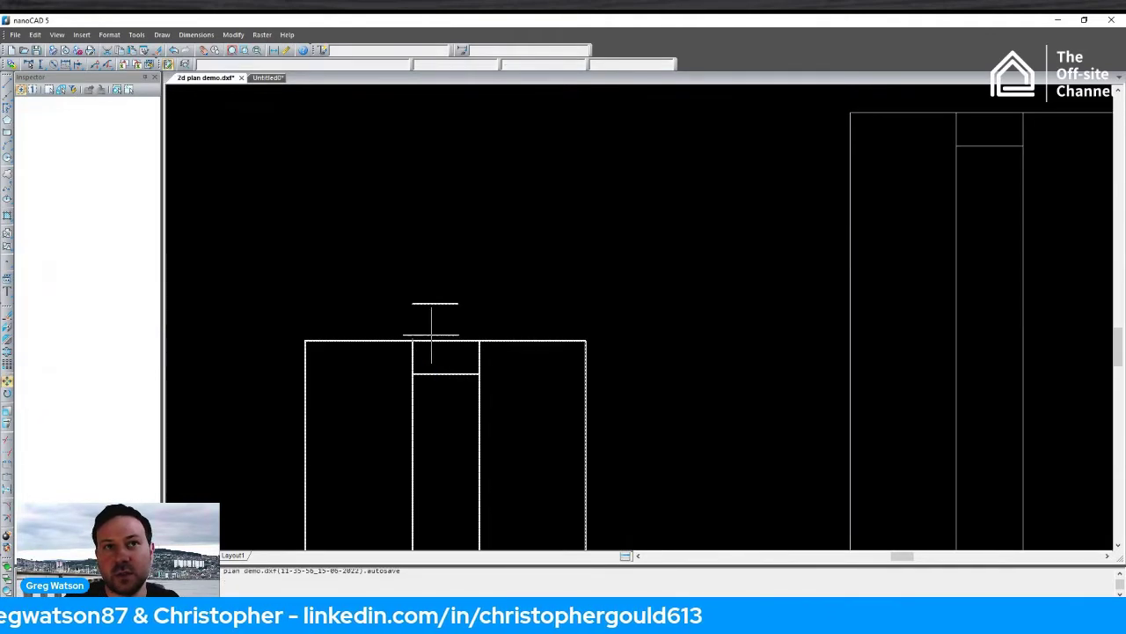
scroll(528, 326, down, 5)
scroll(511, 258, up, 4)
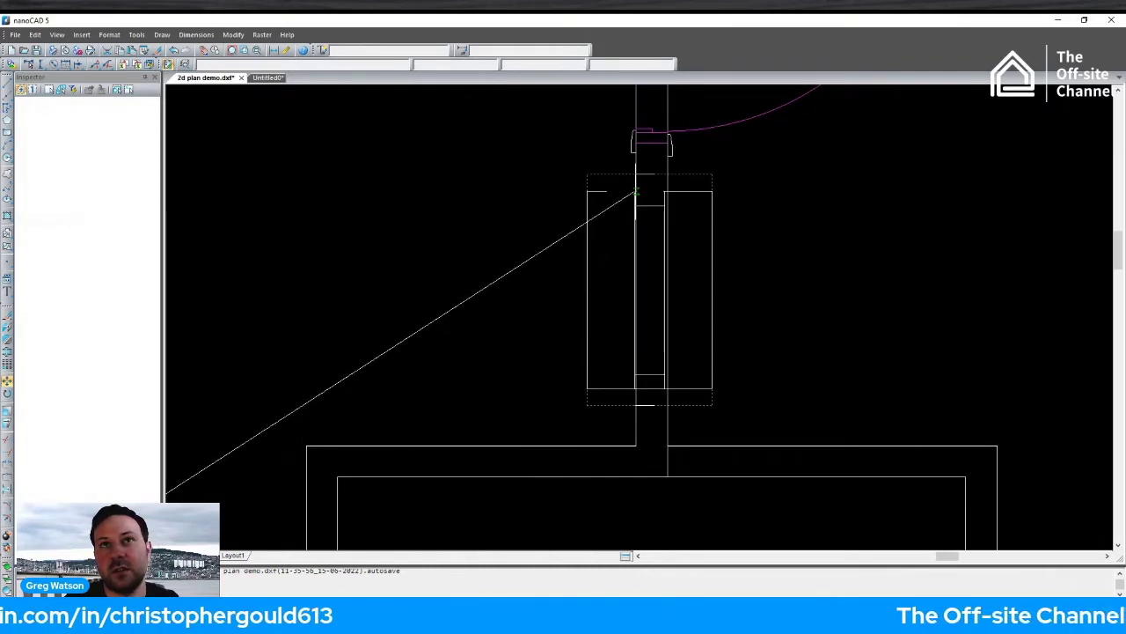
click(636, 195)
scroll(460, 267, down, 2)
scroll(484, 256, down, 2)
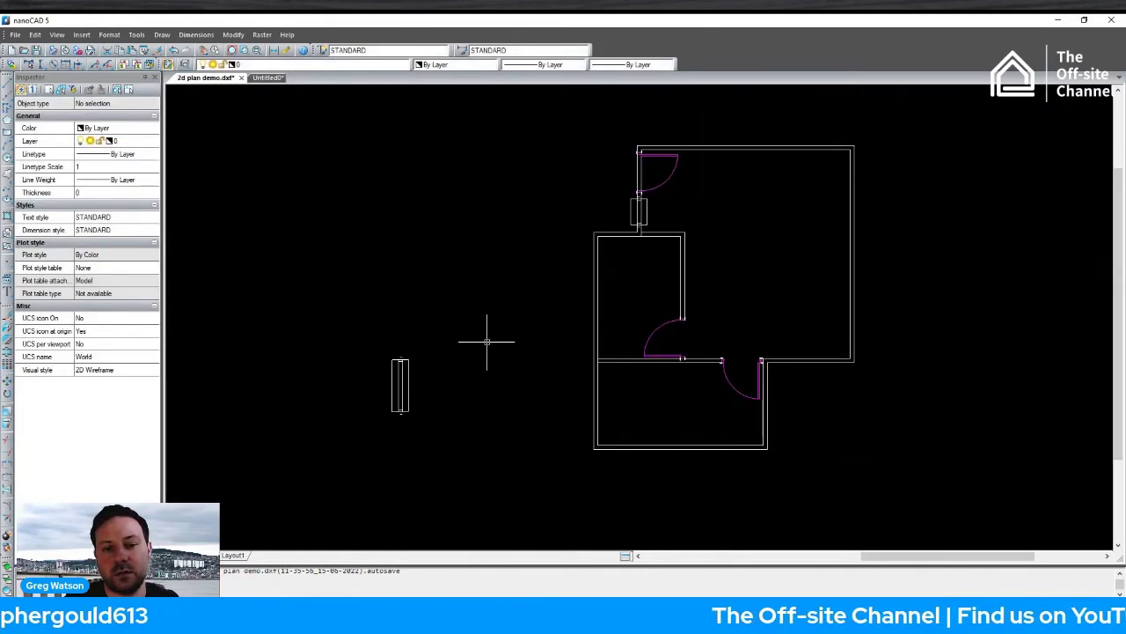
Copy the vertical 1200_H_TYPE window block twice, placing the copies side by side to its right outside the plan.
middle_drag(486, 341, 507, 345)
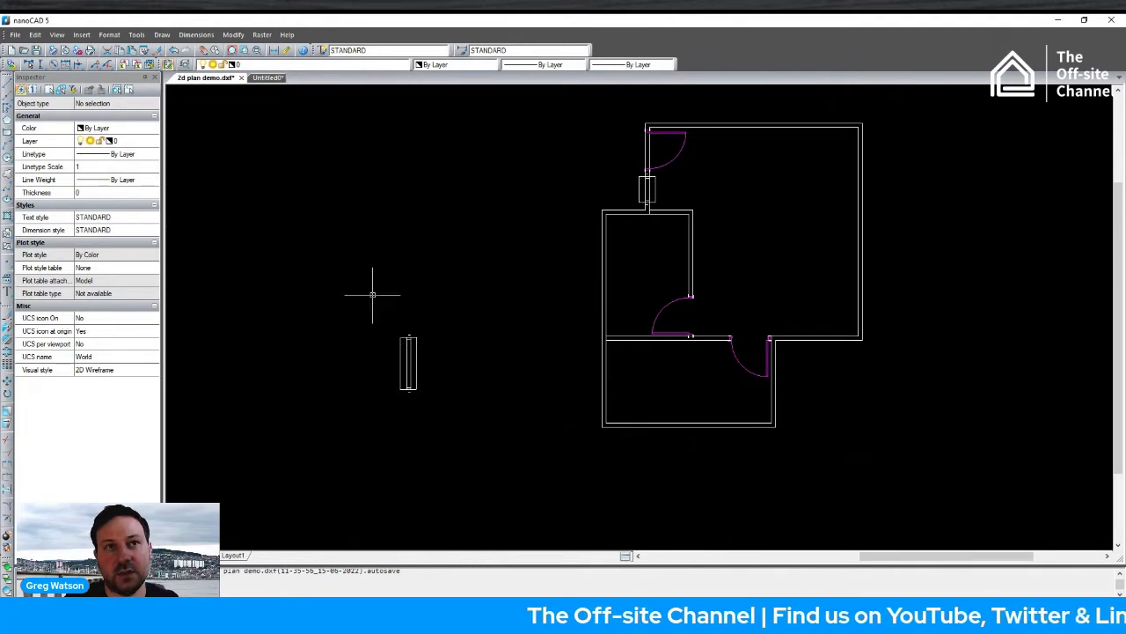
drag(345, 274, 459, 438)
scroll(409, 350, up, 4)
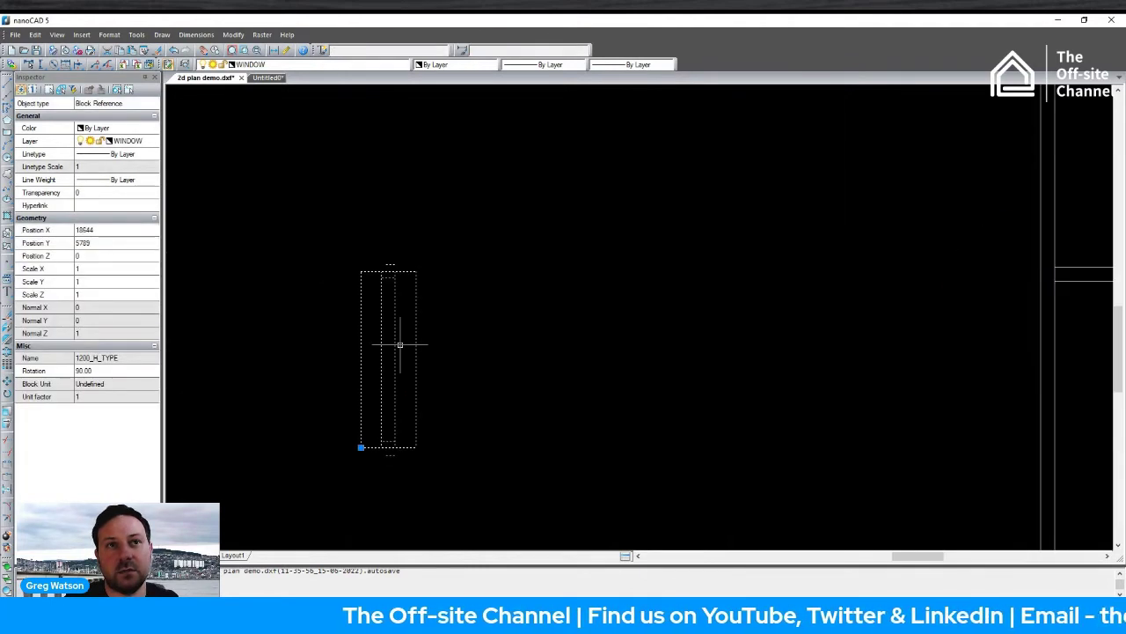
right_click(528, 347)
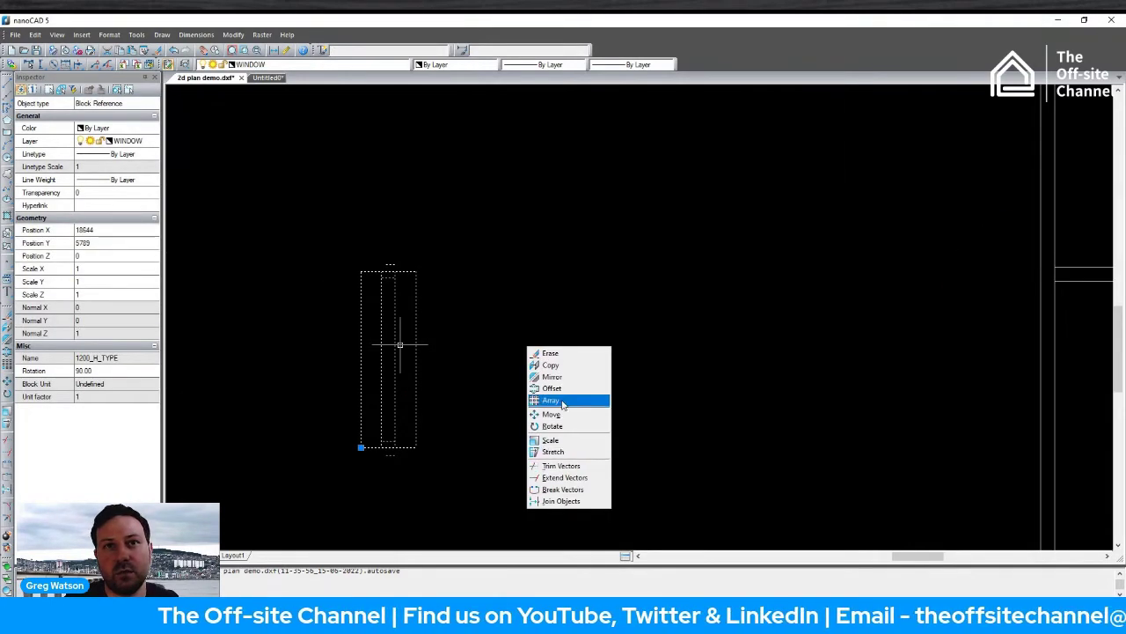
click(567, 363)
click(615, 368)
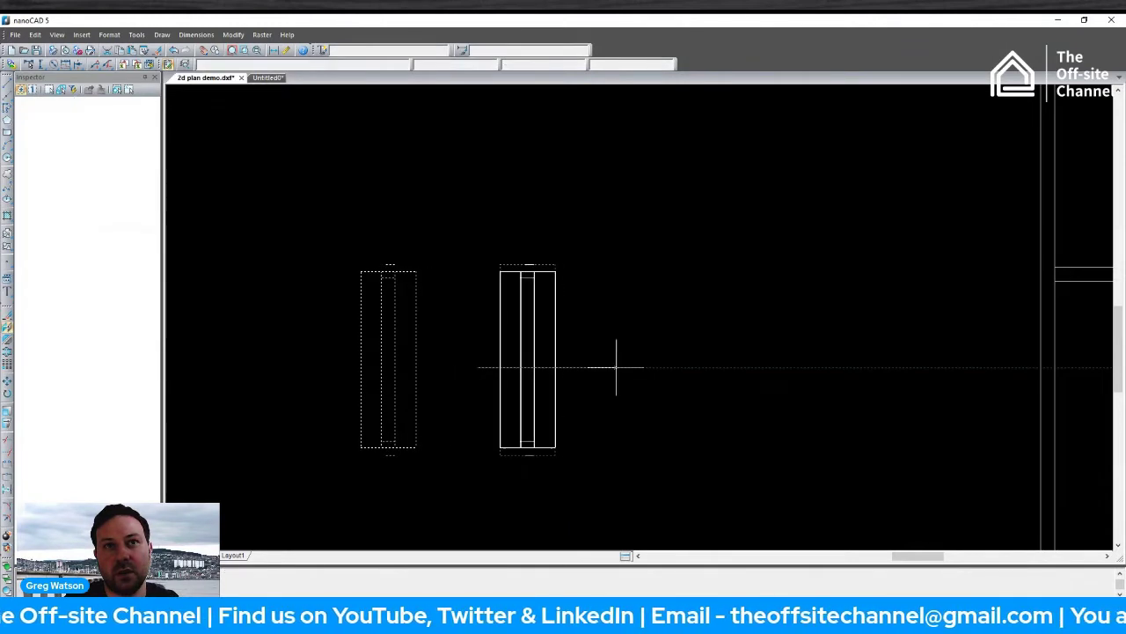
click(755, 368)
key(Escape)
scroll(535, 383, down, 5)
scroll(570, 371, up, 5)
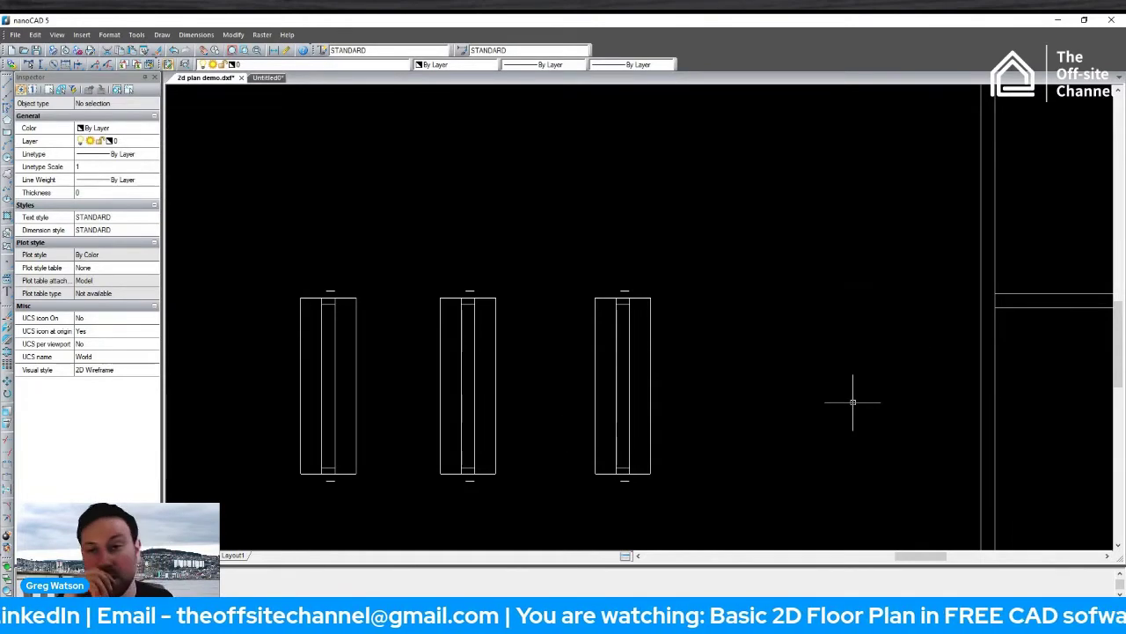
Rotate the leftmost of the three 1200_H_TYPE window blocks to horizontal, giving it a rotation of 0 degrees.
scroll(624, 307, down, 2)
middle_drag(623, 307, 754, 306)
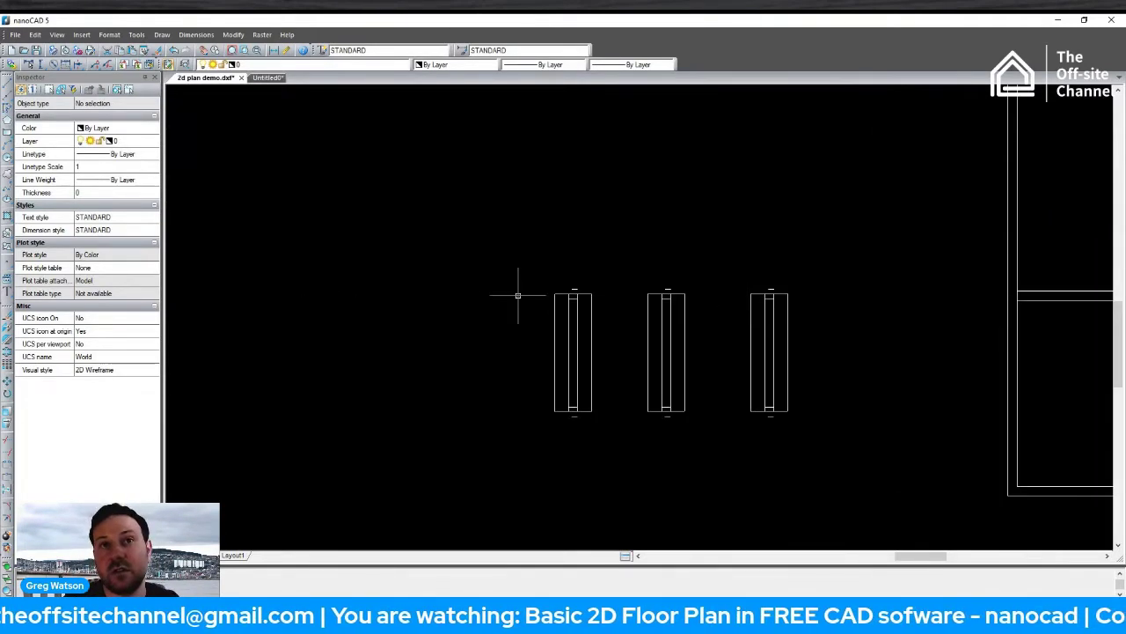
drag(513, 239, 614, 456)
middle_drag(621, 376, 584, 377)
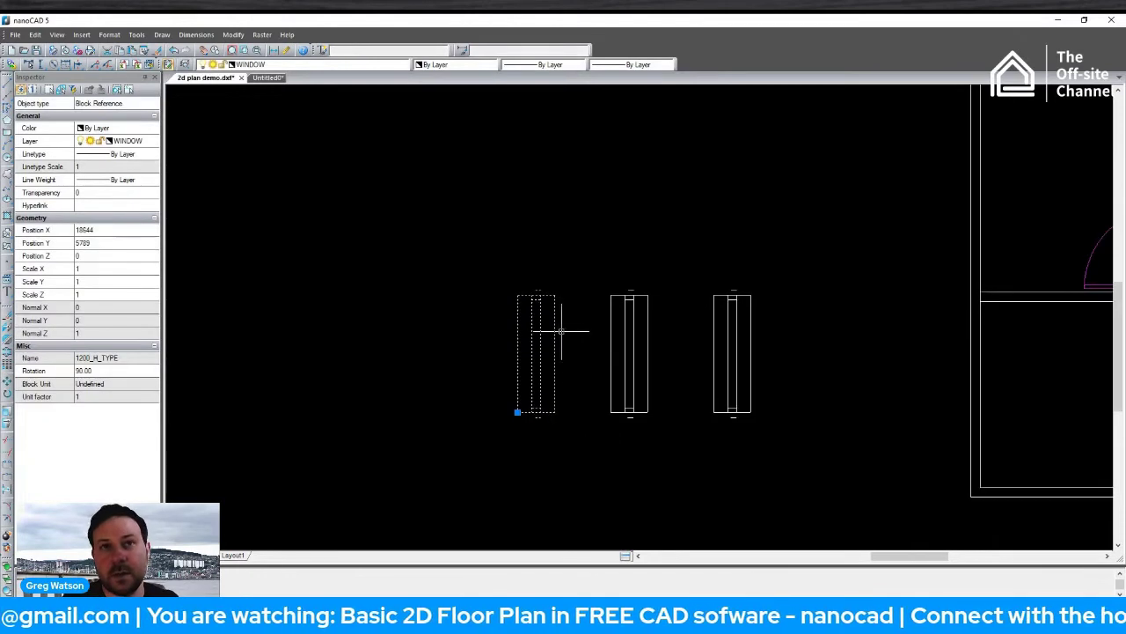
right_click(608, 360)
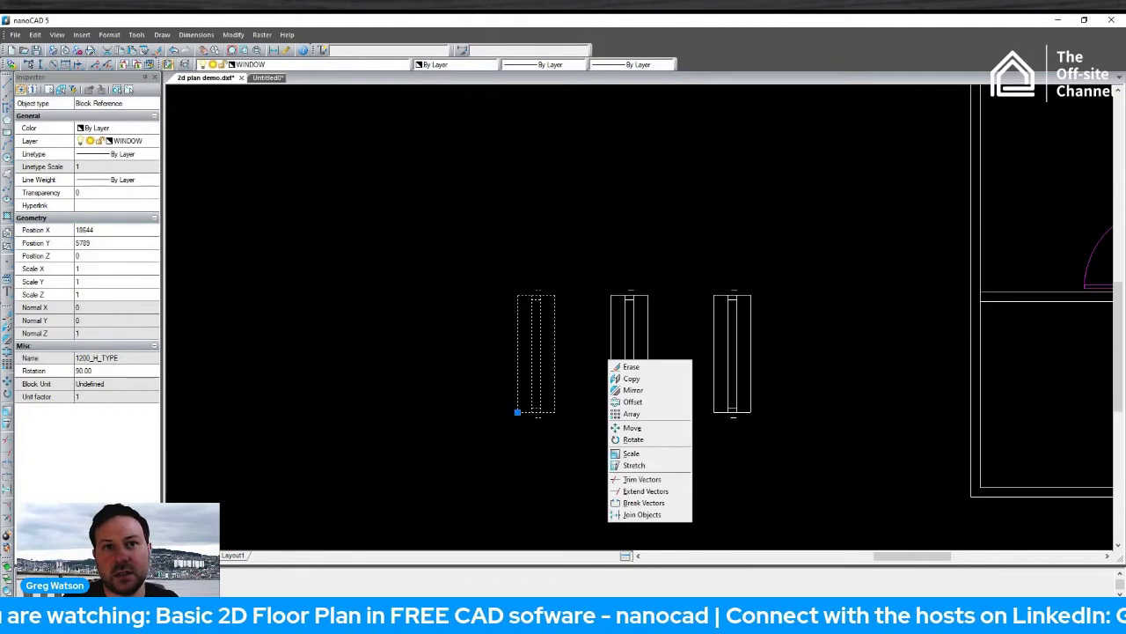
click(633, 439)
click(469, 354)
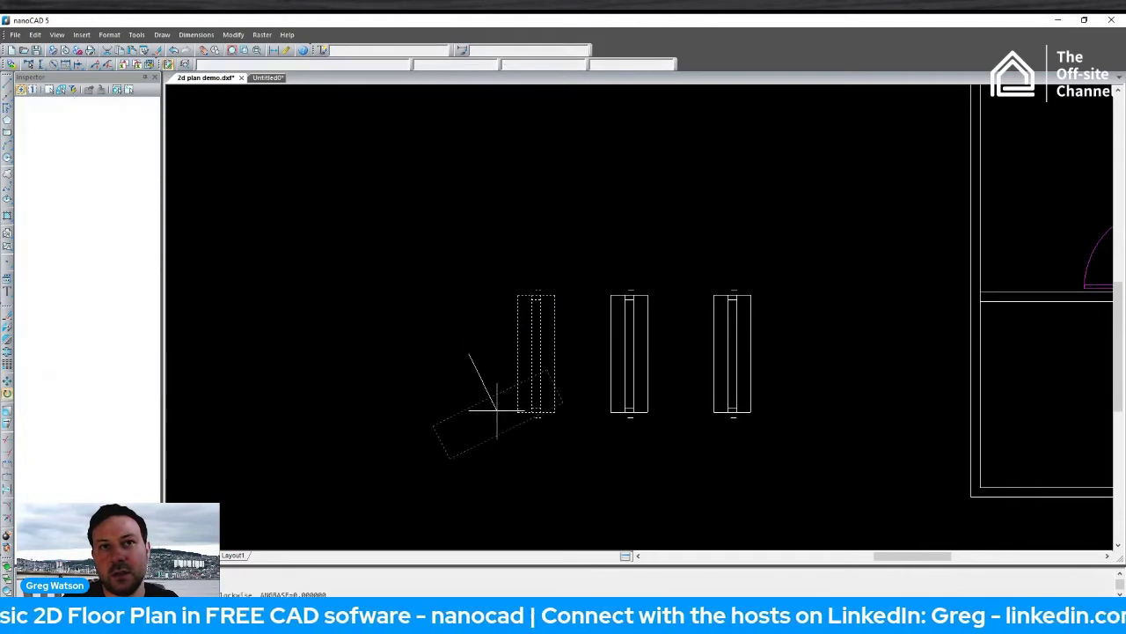
click(466, 464)
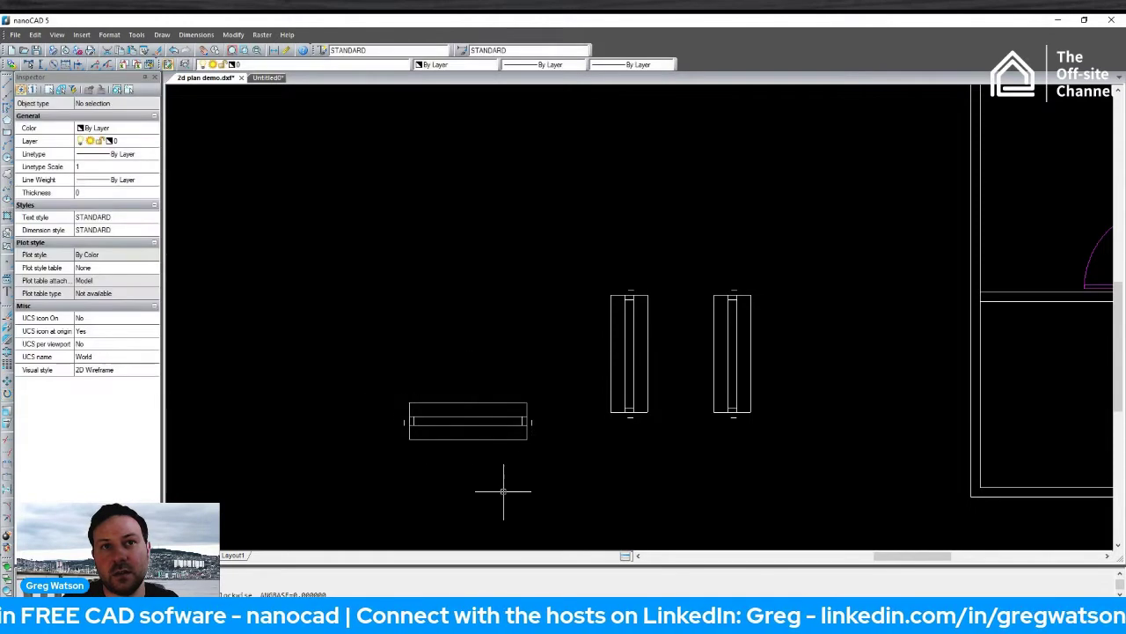
Move the horizontal 1200_H_TYPE window block by its inner frame corner into the top exterior wall, right of the entrance door.
scroll(510, 475, down, 3)
click(470, 433)
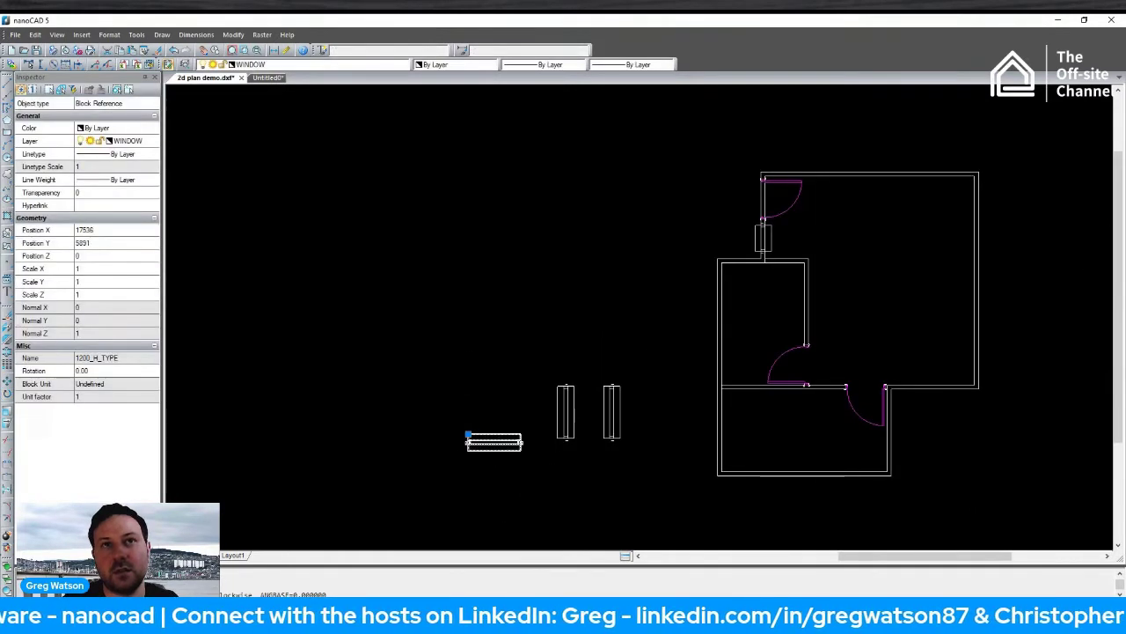
right_click(616, 359)
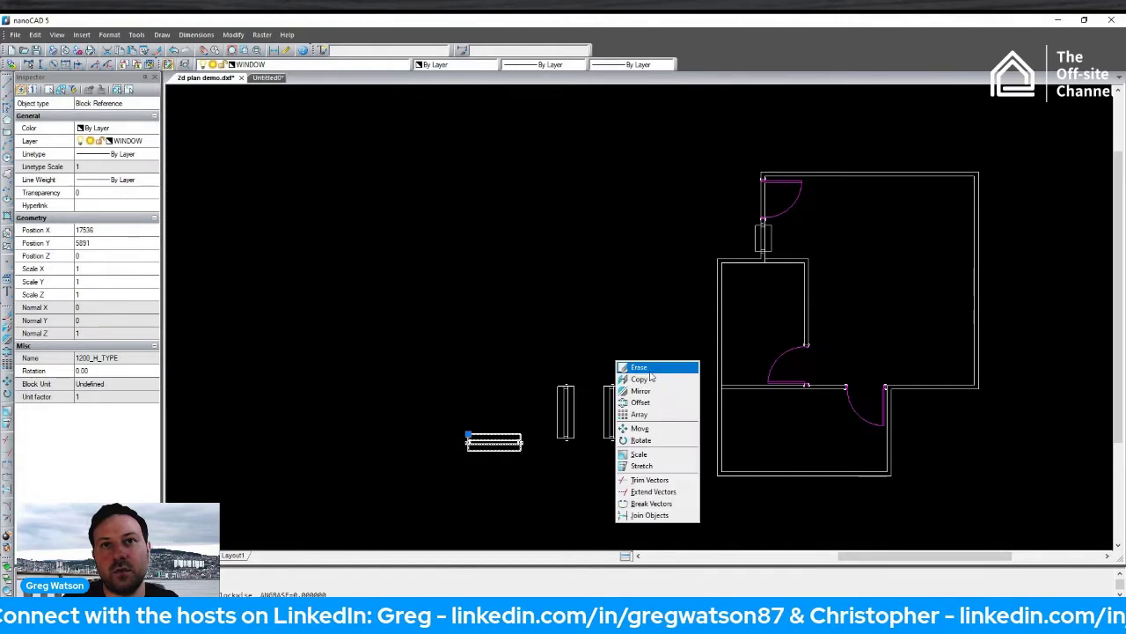
click(638, 428)
scroll(478, 434, up, 2)
scroll(477, 435, up, 3)
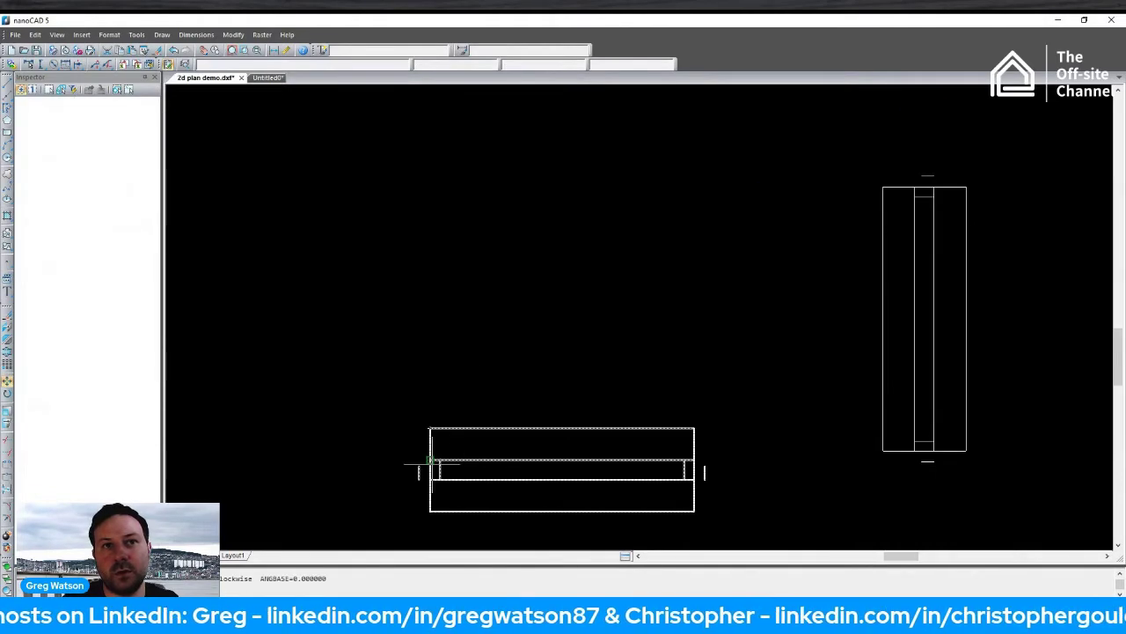
scroll(466, 442, down, 3)
middle_drag(598, 337, 245, 408)
middle_drag(674, 151, 522, 238)
scroll(513, 211, up, 5)
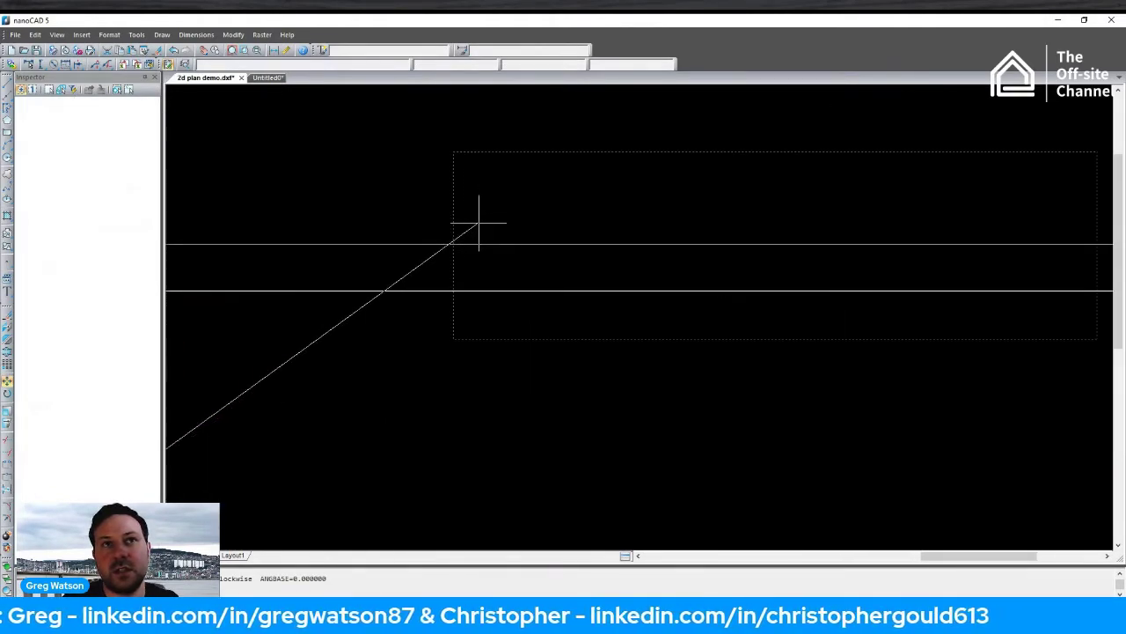
scroll(398, 232, down, 4)
scroll(452, 252, up, 4)
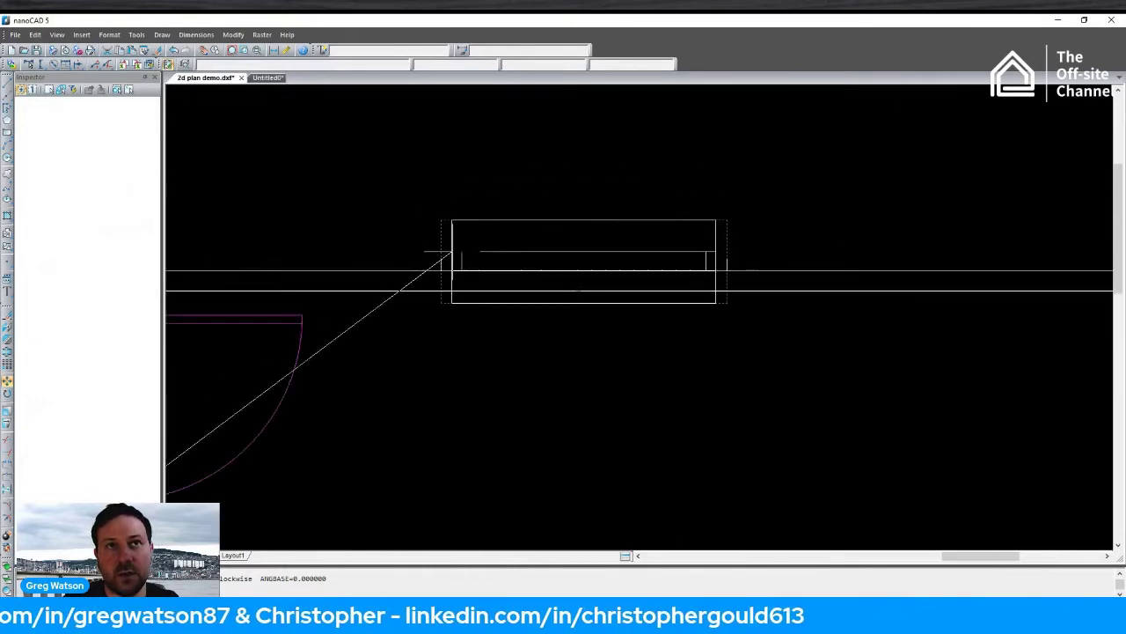
click(421, 276)
scroll(546, 289, down, 4)
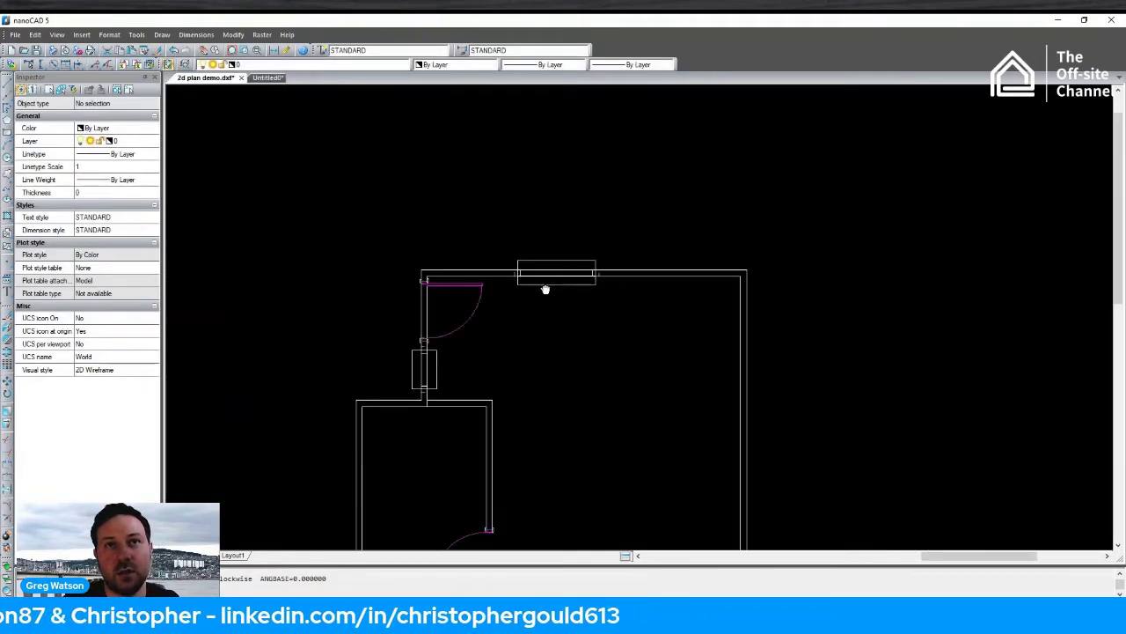
Move the left one of the two remaining vertical 1200_H_TYPE window blocks into the small room's left exterior wall.
middle_drag(546, 290, 590, 253)
middle_drag(474, 409, 618, 193)
middle_drag(372, 380, 381, 356)
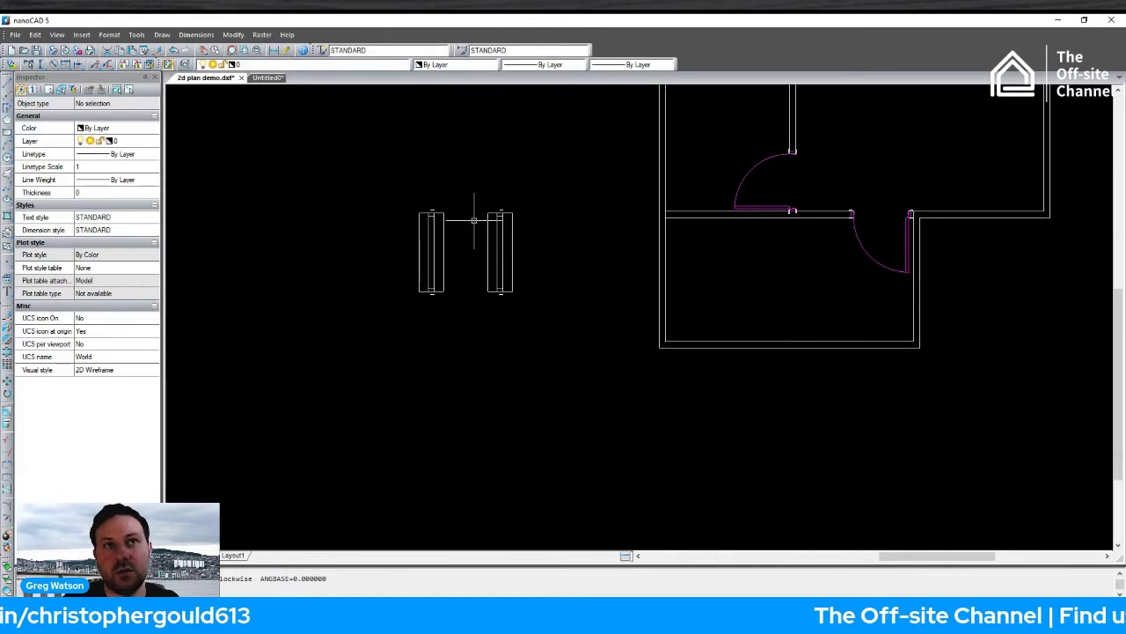
click(389, 177)
click(452, 307)
scroll(444, 242, up, 3)
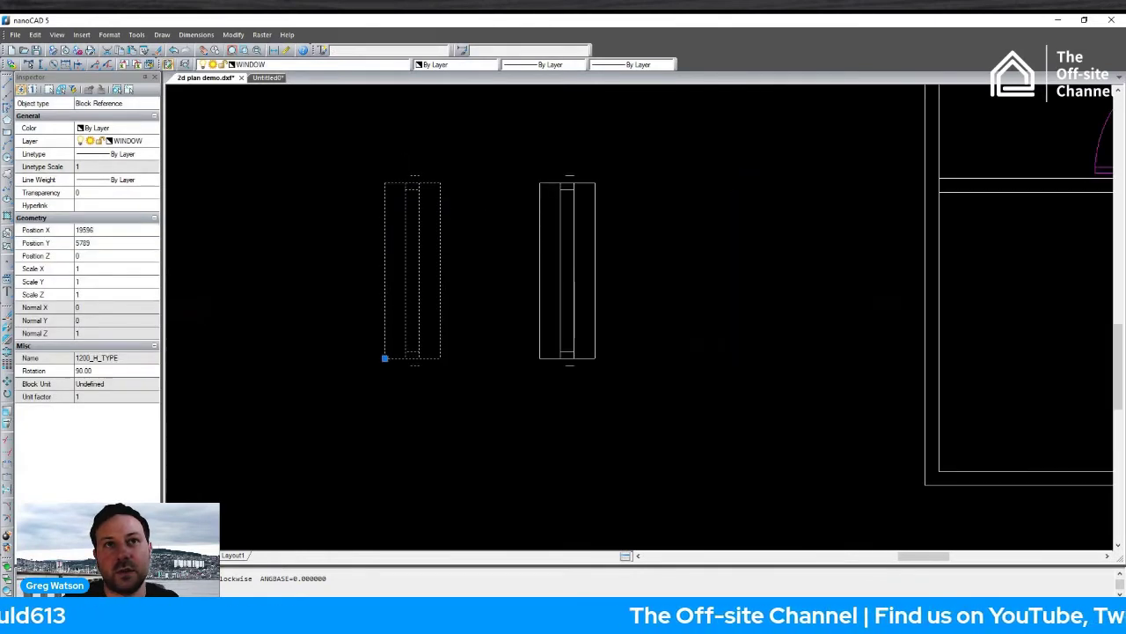
right_click(561, 404)
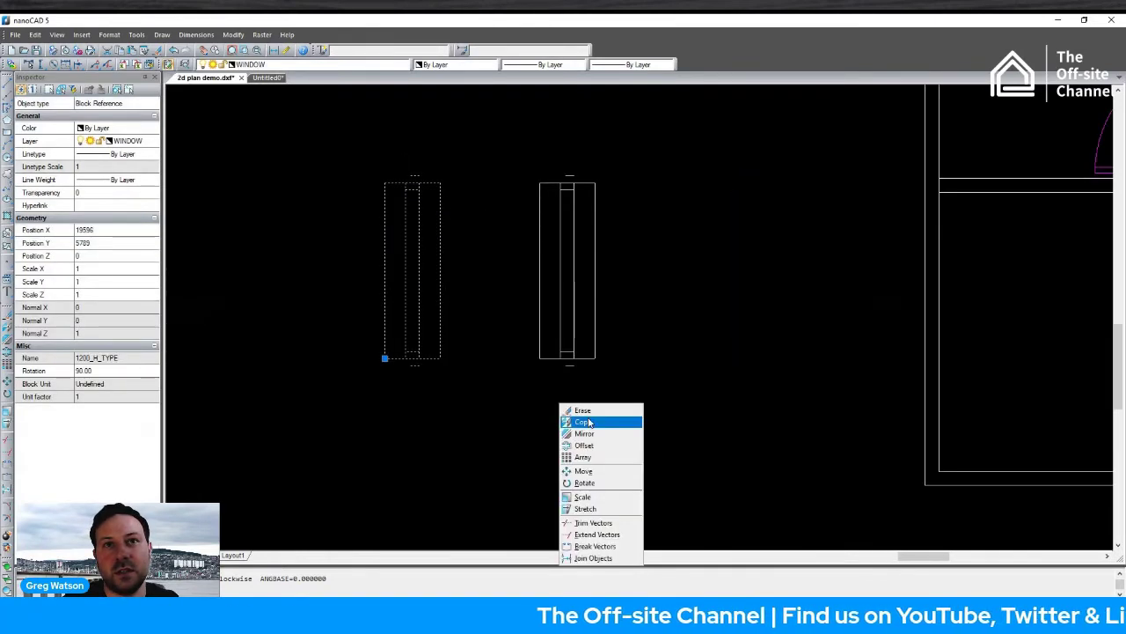
click(623, 471)
scroll(414, 230, up, 4)
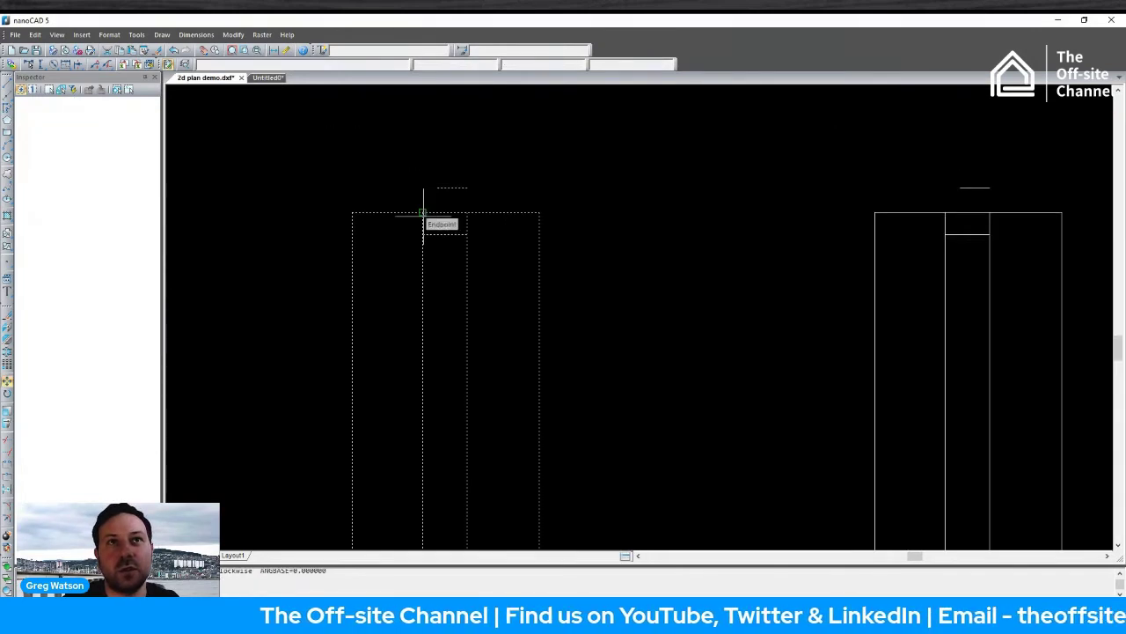
click(422, 213)
scroll(505, 259, down, 8)
middle_drag(565, 249, 455, 256)
scroll(452, 218, up, 4)
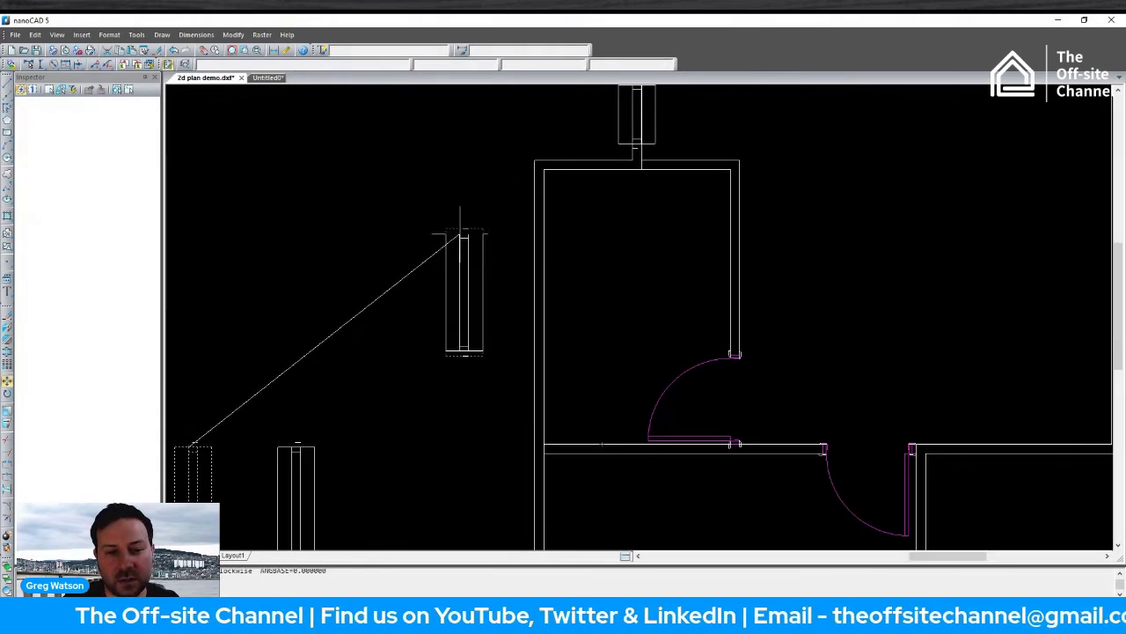
scroll(484, 251, up, 4)
click(570, 220)
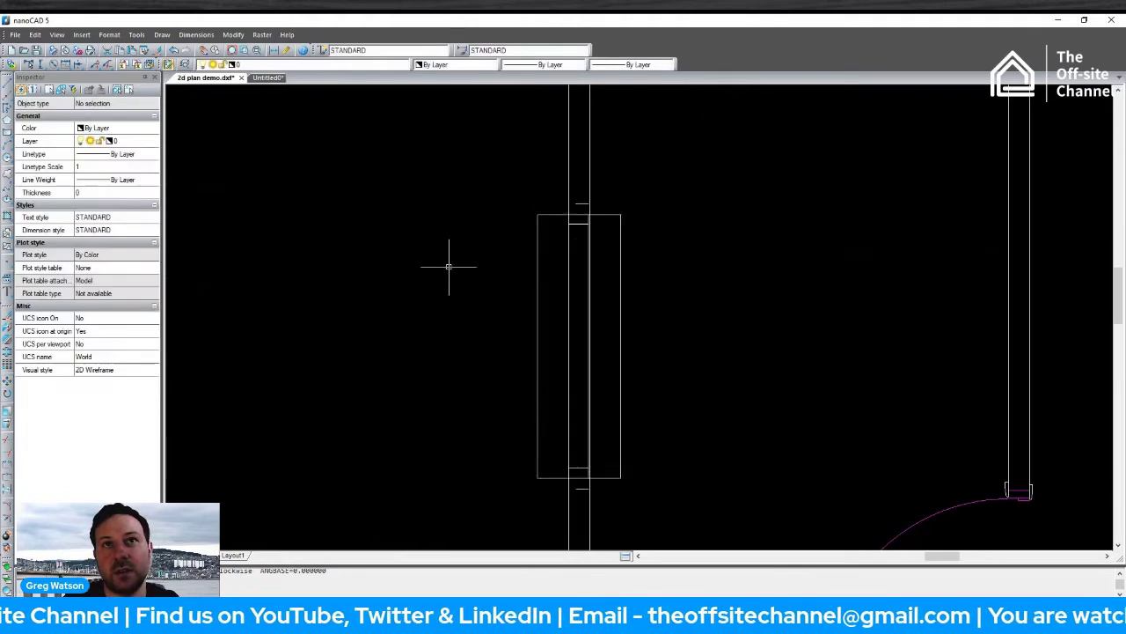
Rotate the last loose 1200_H_TYPE window block outside the plan to horizontal, at 0 degrees.
scroll(431, 261, down, 5)
scroll(423, 262, up, 3)
drag(347, 216, 475, 398)
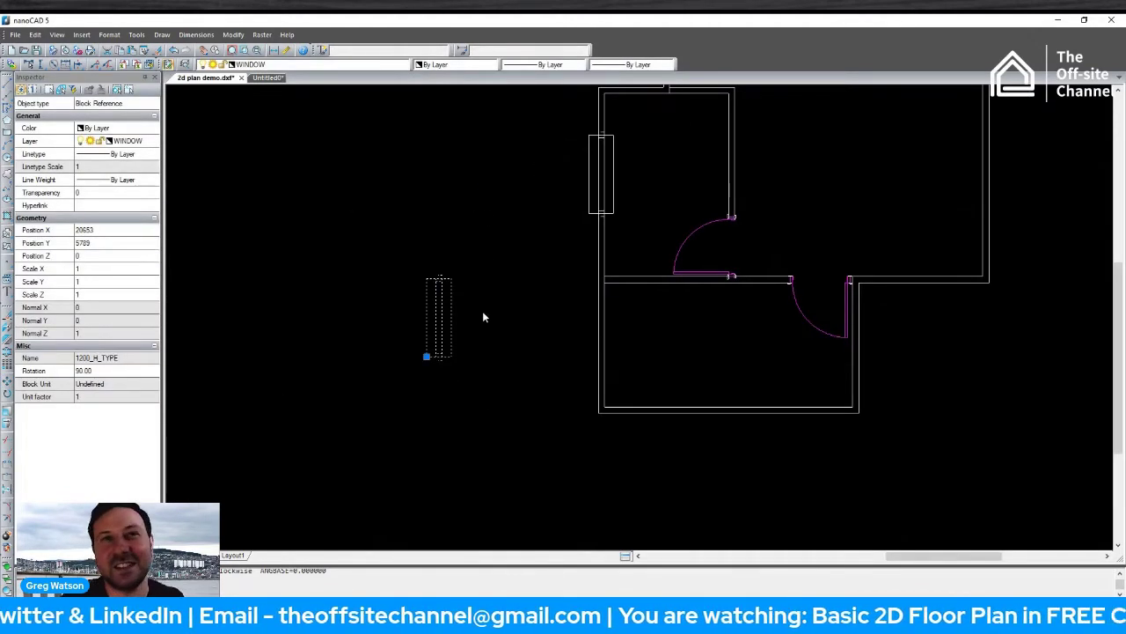
mouse_move(563, 476)
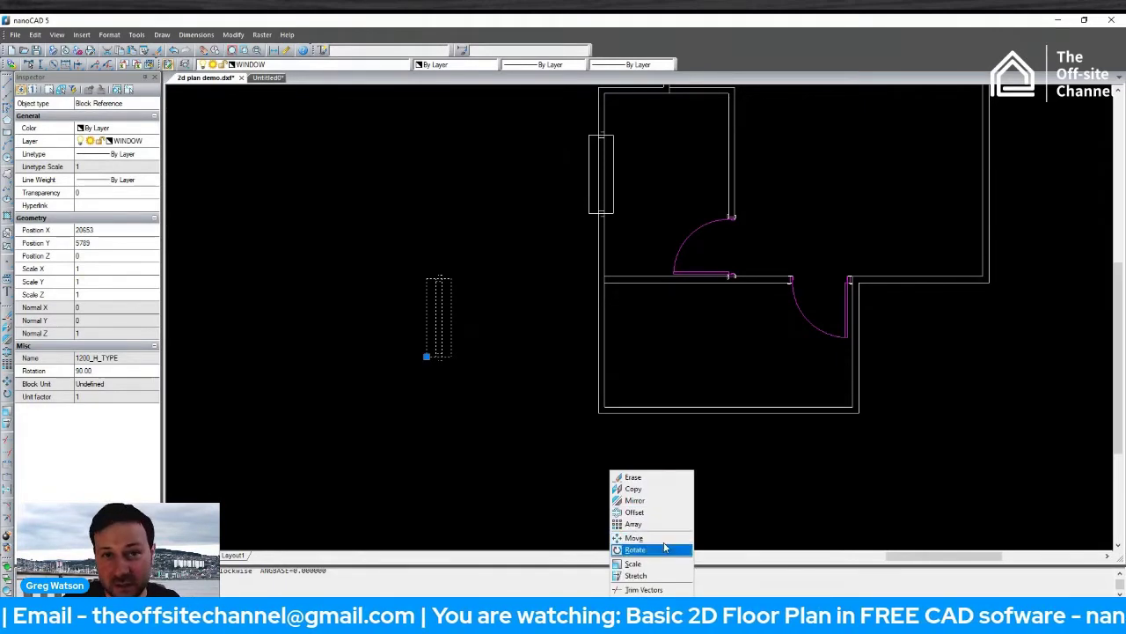
click(666, 547)
click(449, 356)
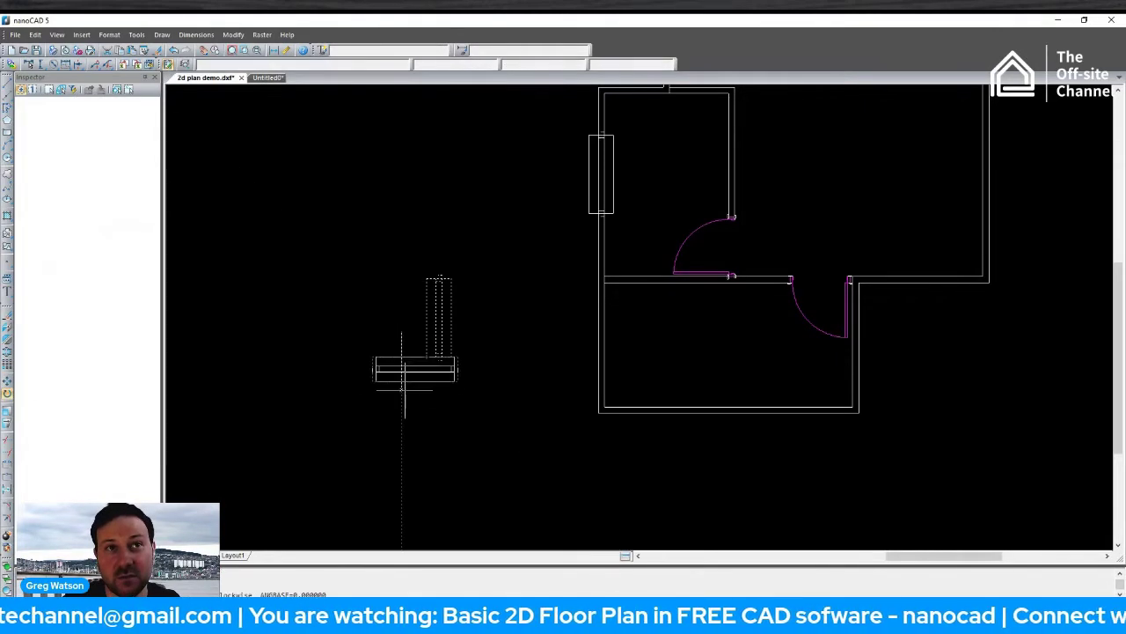
click(405, 389)
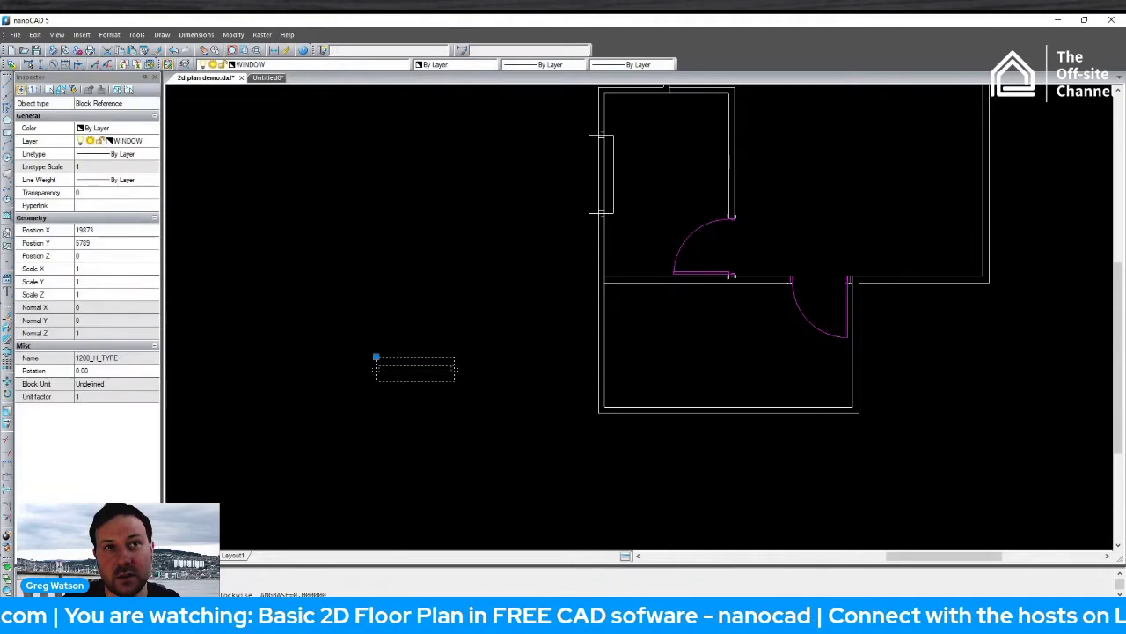
Move the horizontal 1200_H_TYPE window block by its inner frame corner into the lower room's bottom exterior wall.
right_click(533, 365)
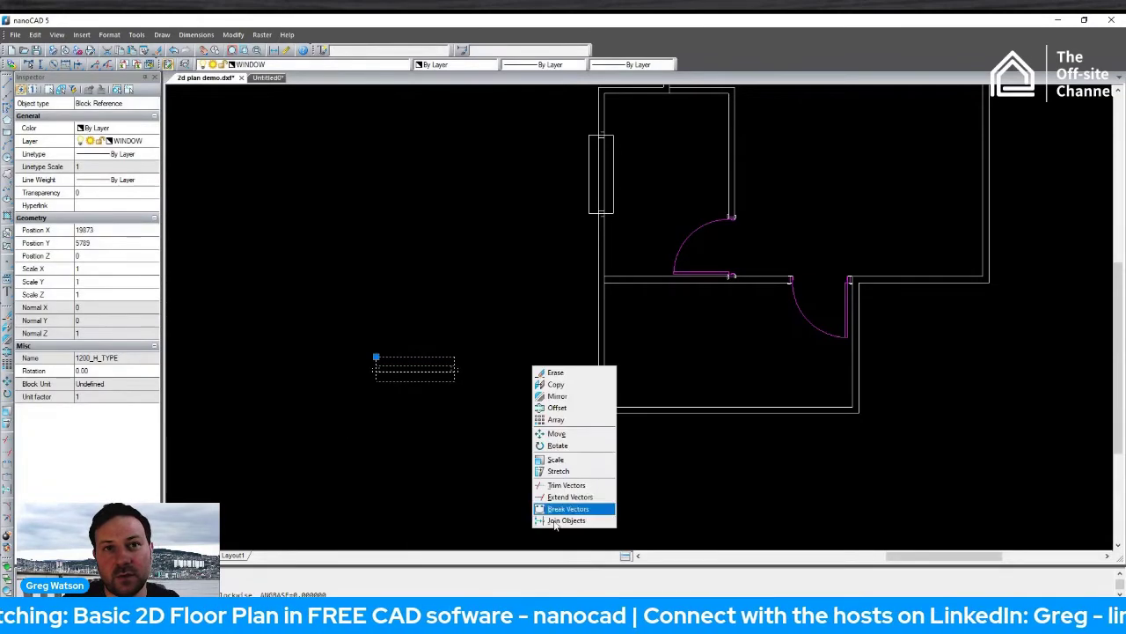
click(580, 439)
scroll(413, 369, up, 6)
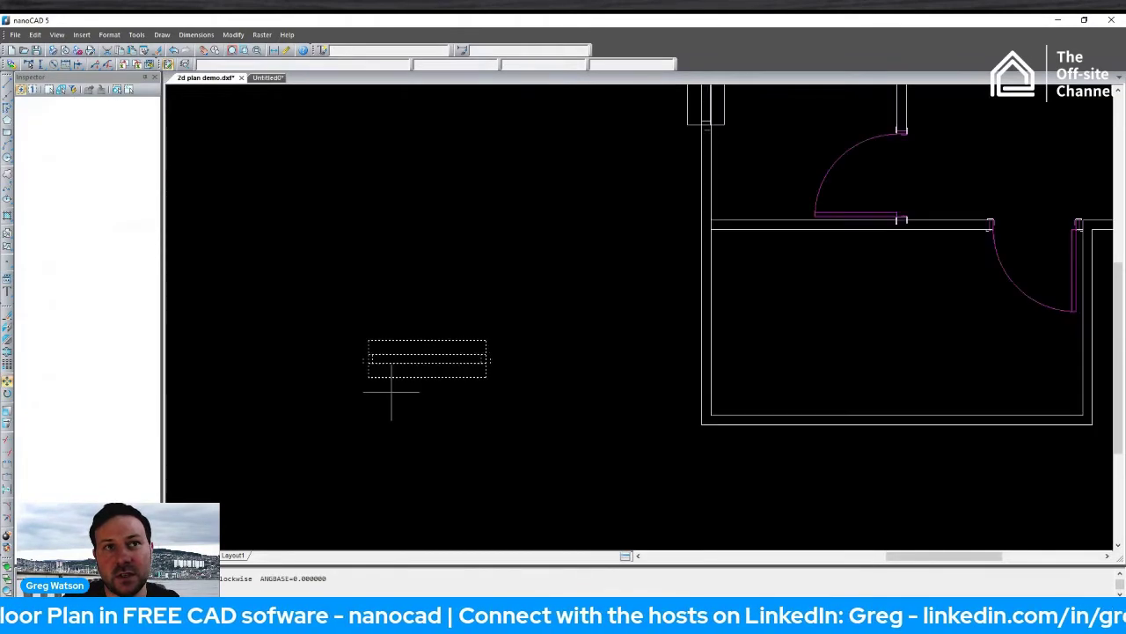
scroll(714, 307, down, 4)
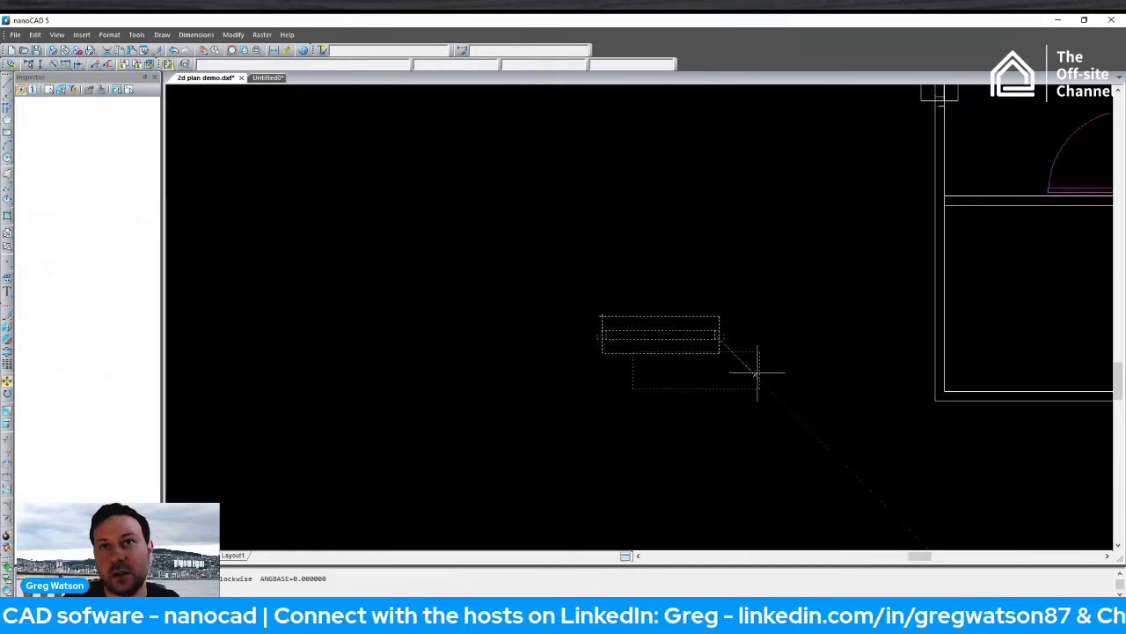
middle_drag(754, 372, 340, 252)
scroll(560, 288, up, 5)
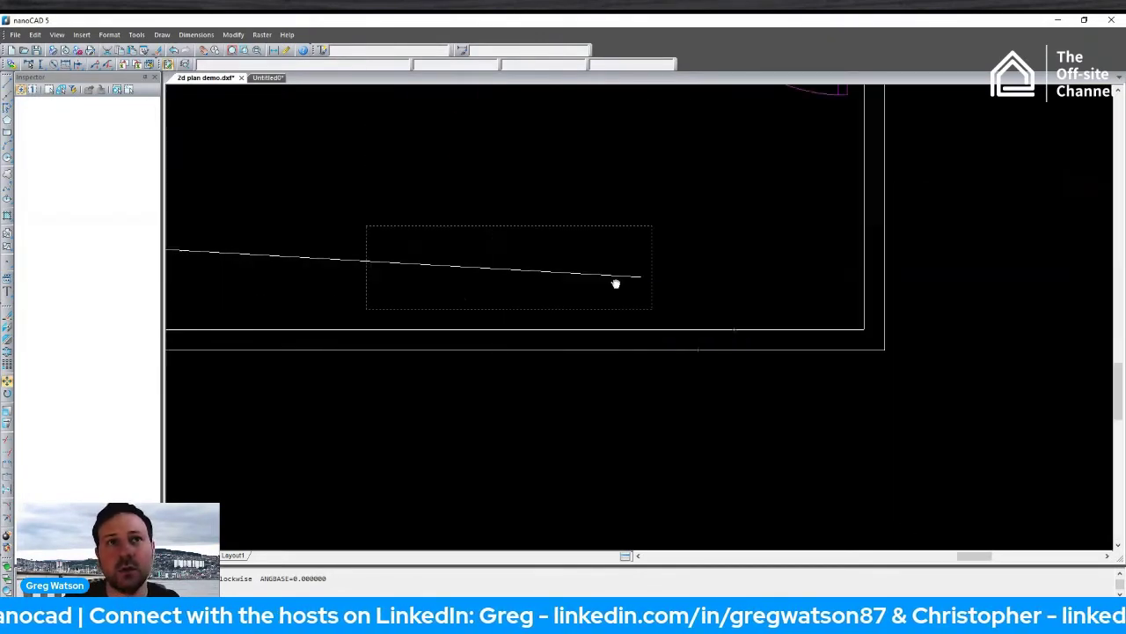
click(761, 350)
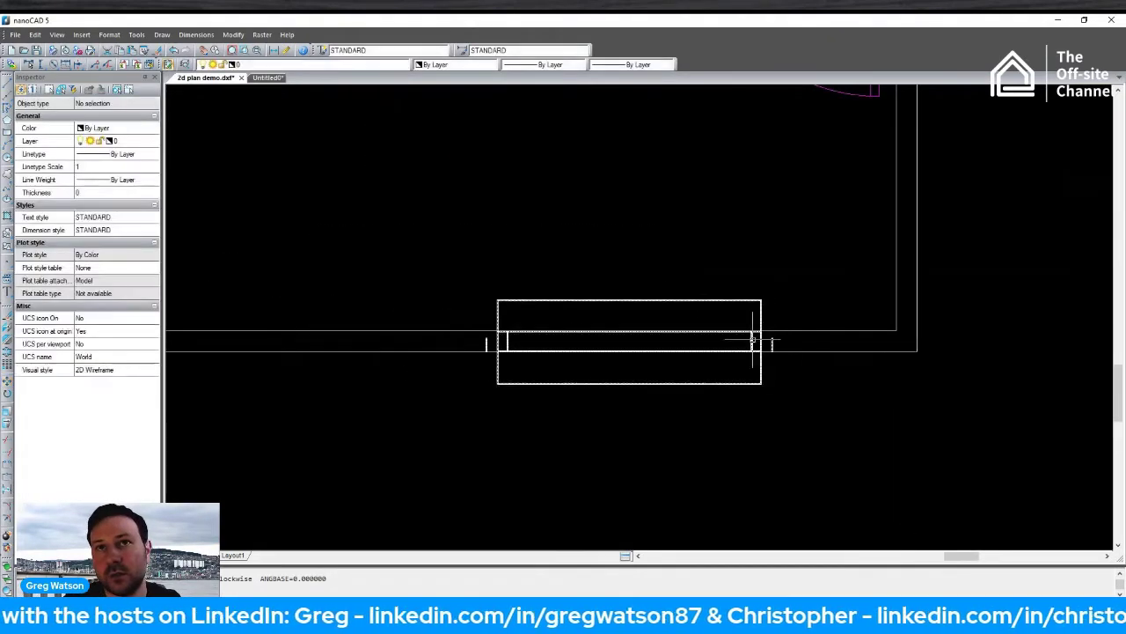
scroll(633, 299, down, 6)
scroll(614, 256, up, 1)
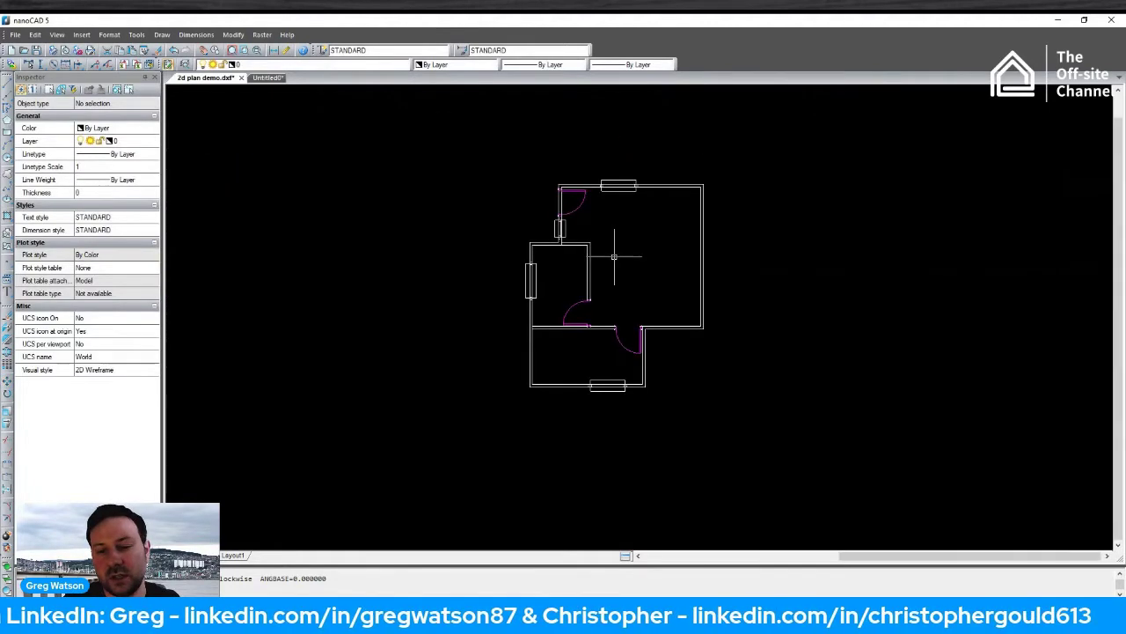
middle_drag(616, 247, 590, 261)
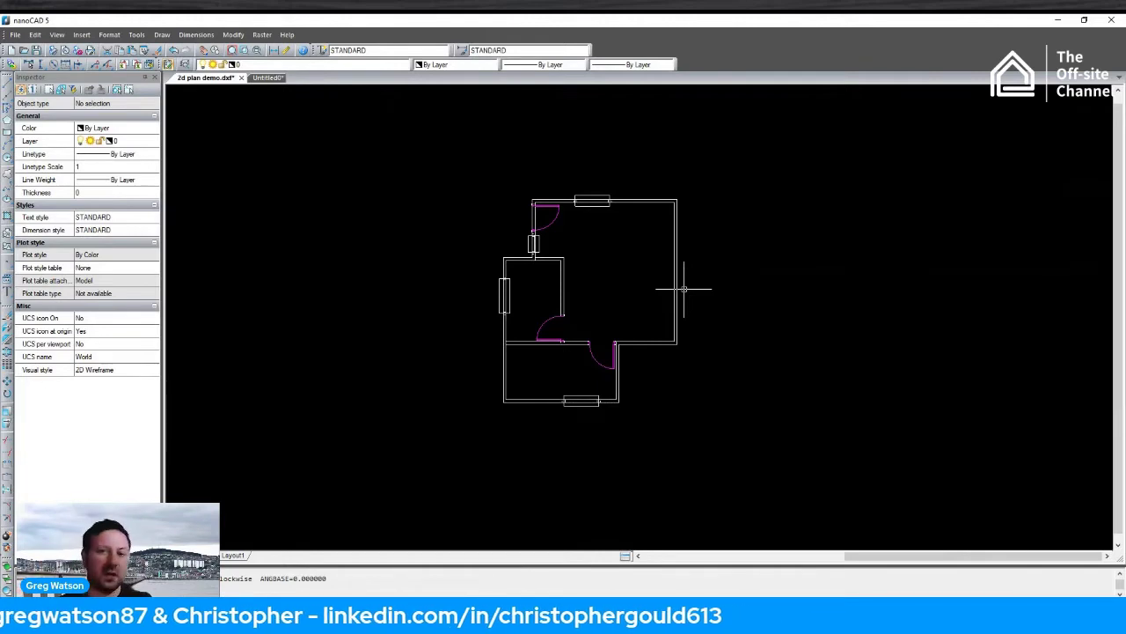
Hatch the right-hand exterior wall run between the top and bottom windows with ANSI31, Color 44, scale 100, by picking a point inside the wall.
scroll(647, 257, up, 2)
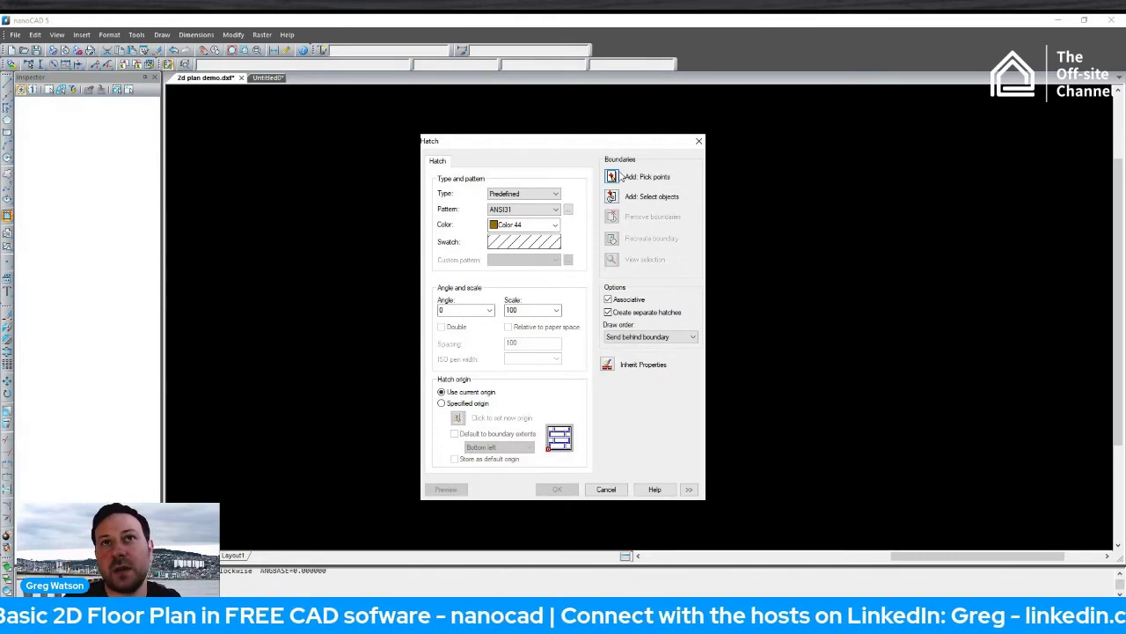
click(615, 197)
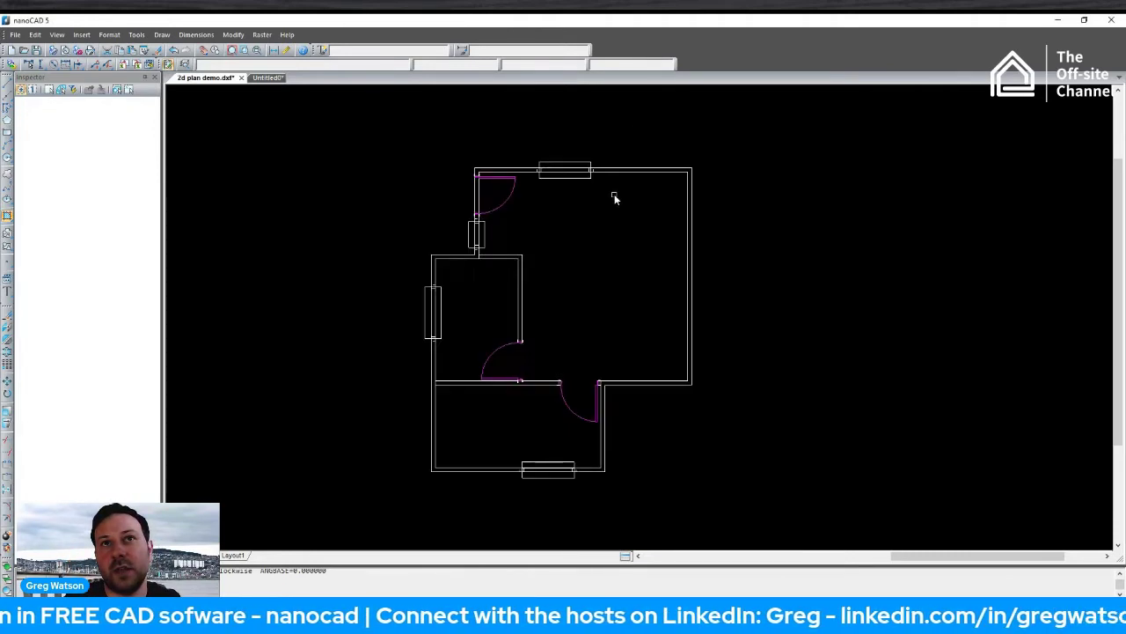
click(693, 210)
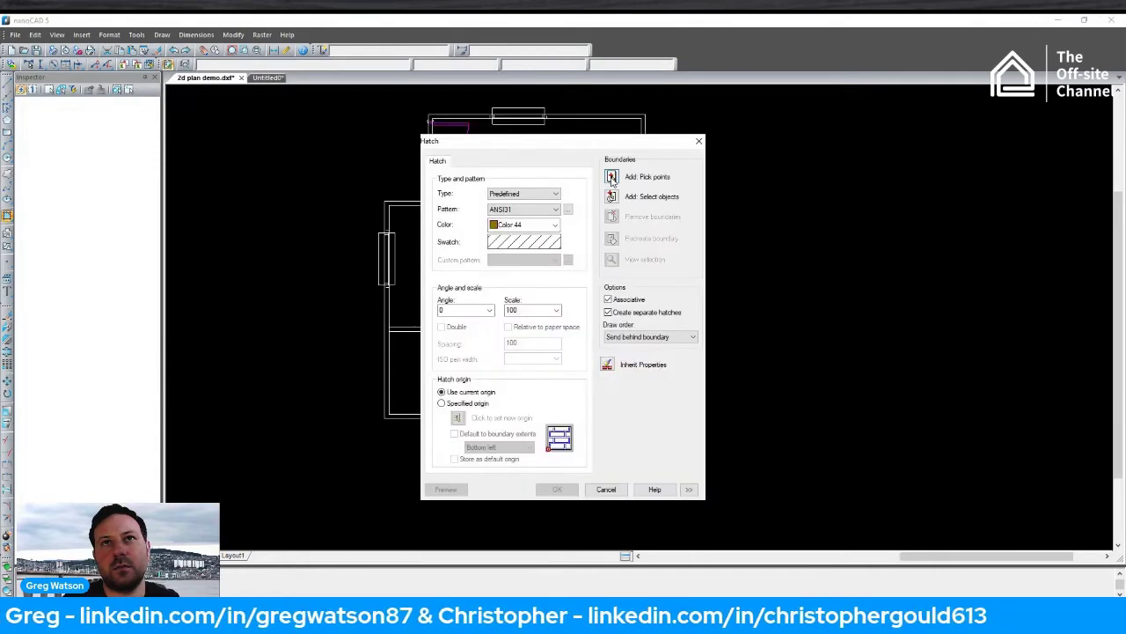
click(611, 177)
click(646, 115)
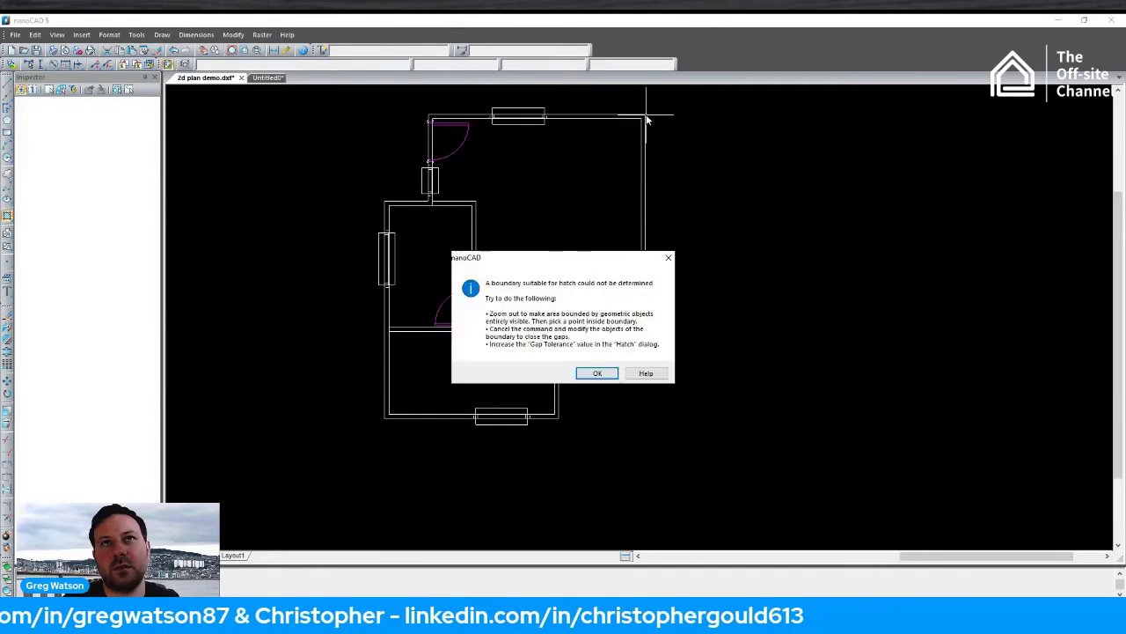
click(598, 373)
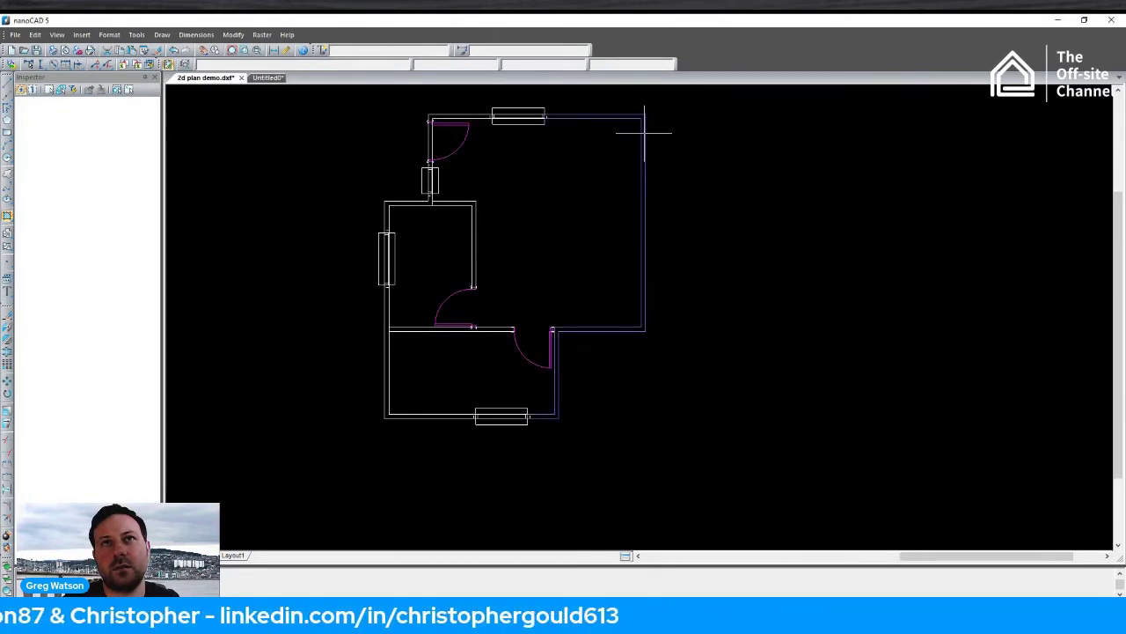
key(Return)
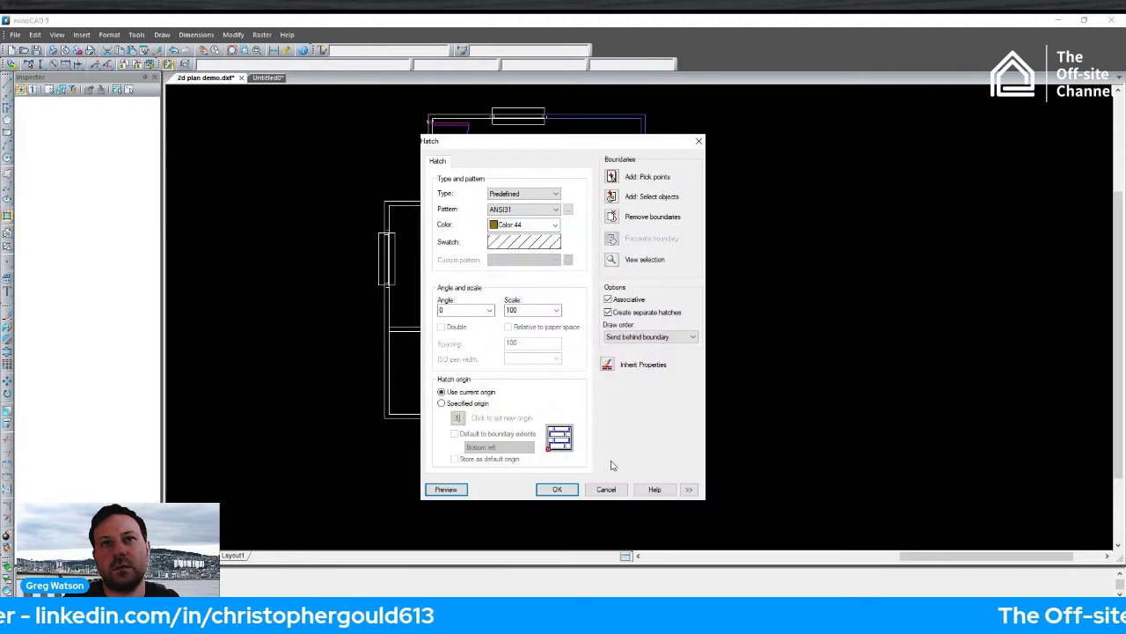
click(557, 487)
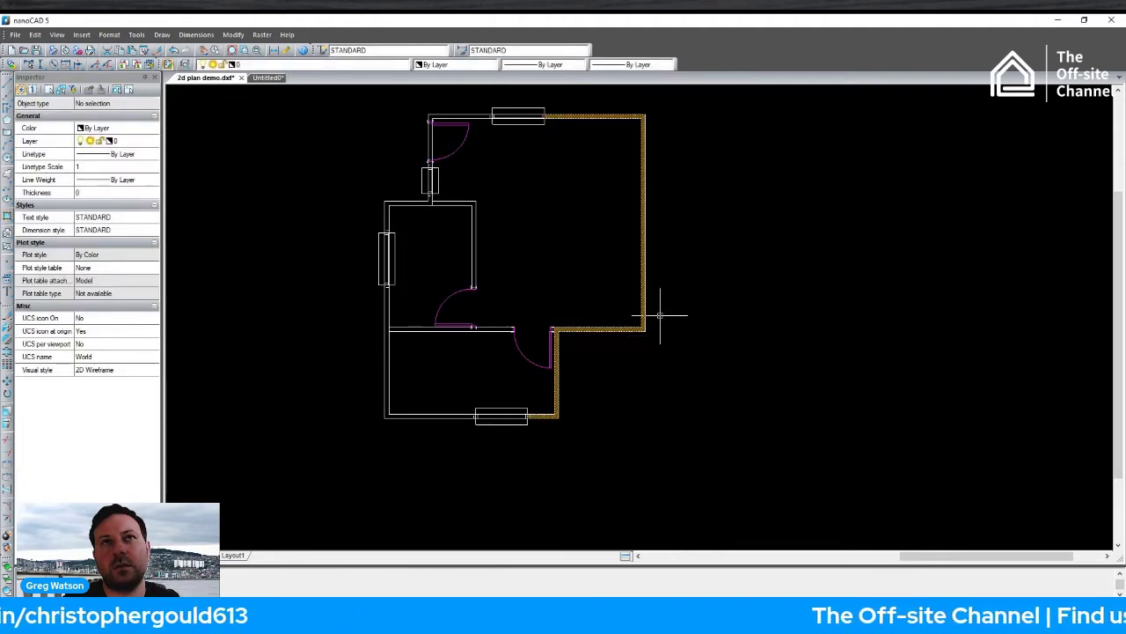
Hatch the remaining exterior wall, from the bottom window around the left side to the top window, with ANSI31 in Color 44 at scale 100.
scroll(465, 402, up, 3)
middle_drag(447, 402, 477, 425)
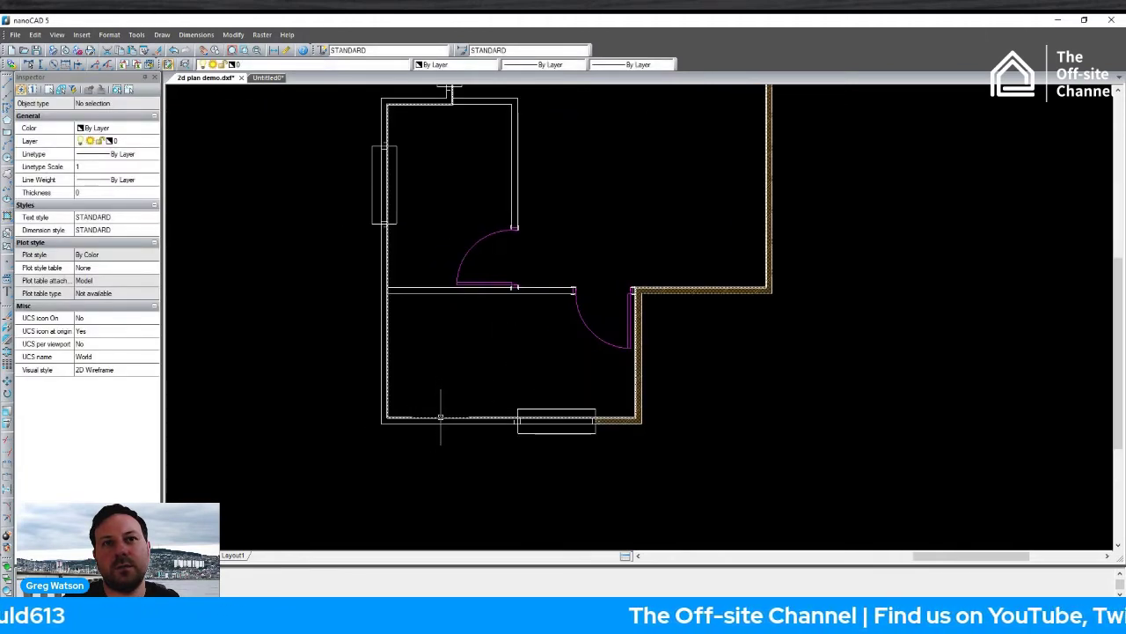
scroll(442, 423, up, 3)
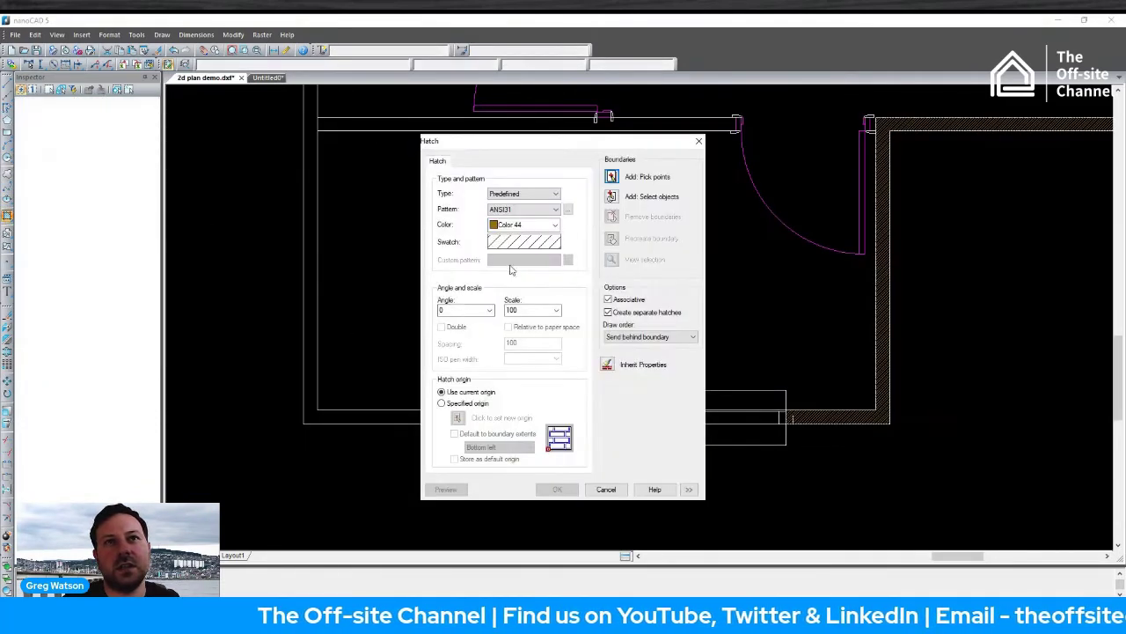
click(612, 177)
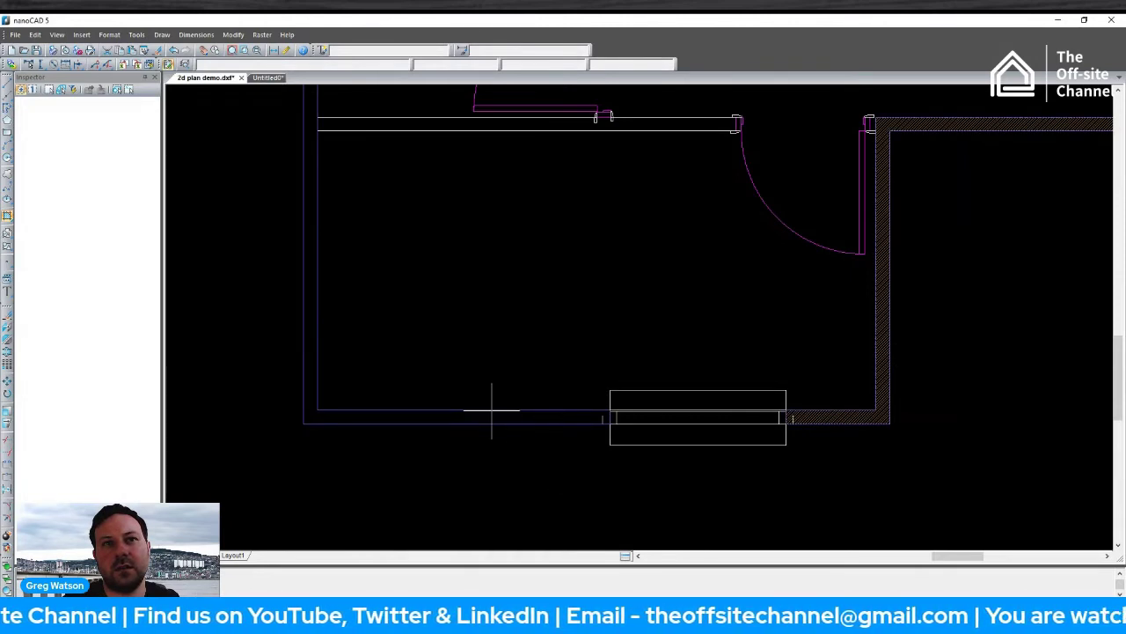
scroll(491, 410, down, 5)
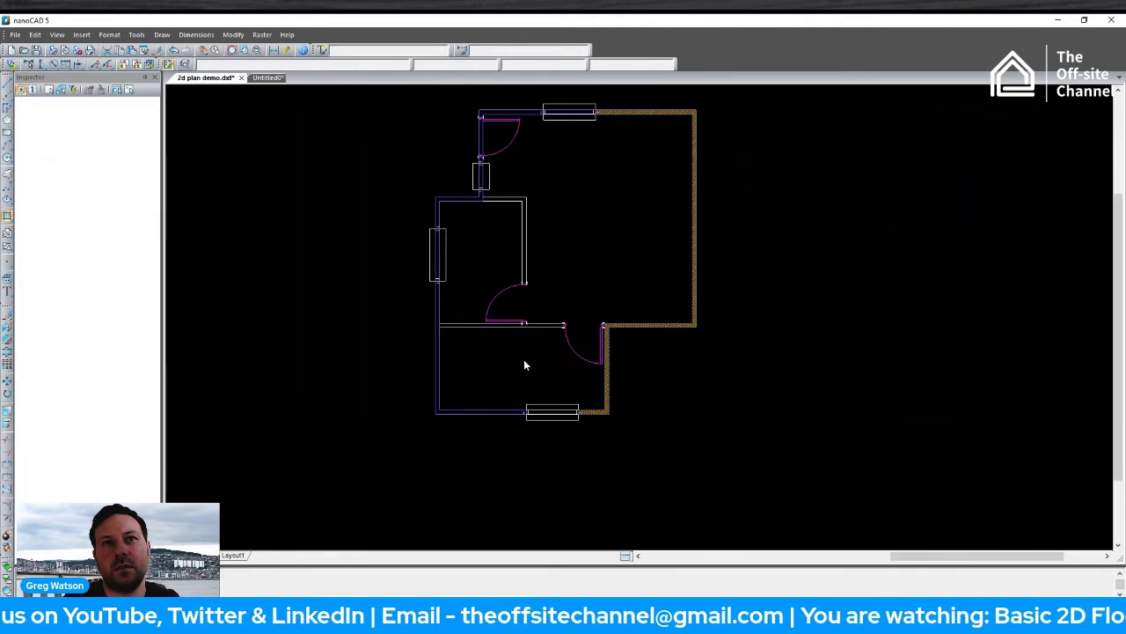
key(Return)
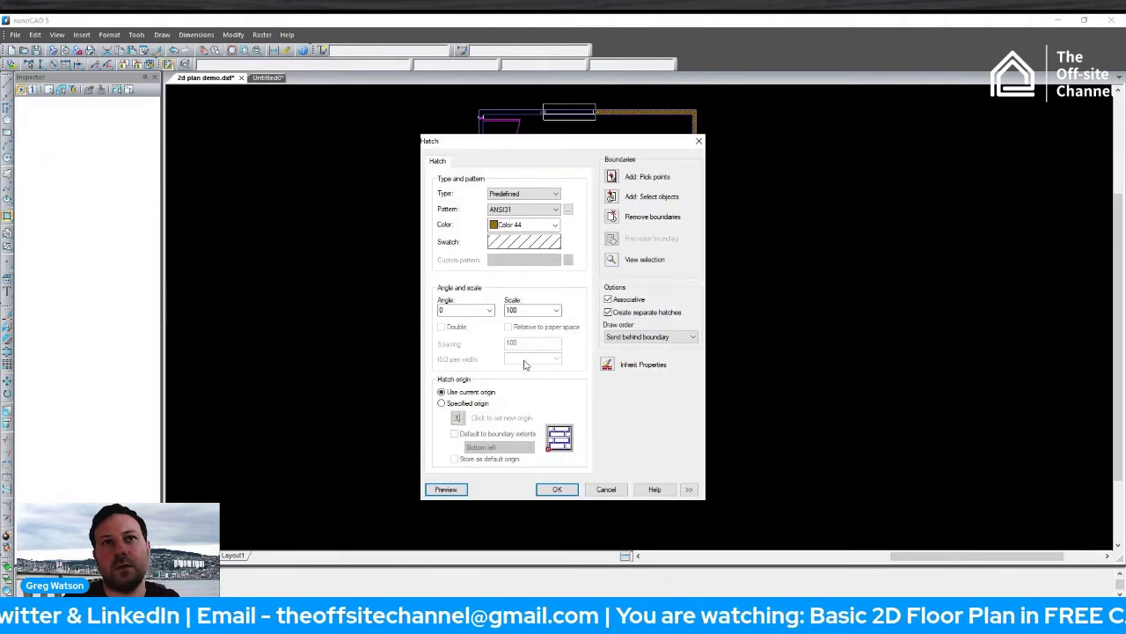
key(Return)
scroll(369, 246, up, 1)
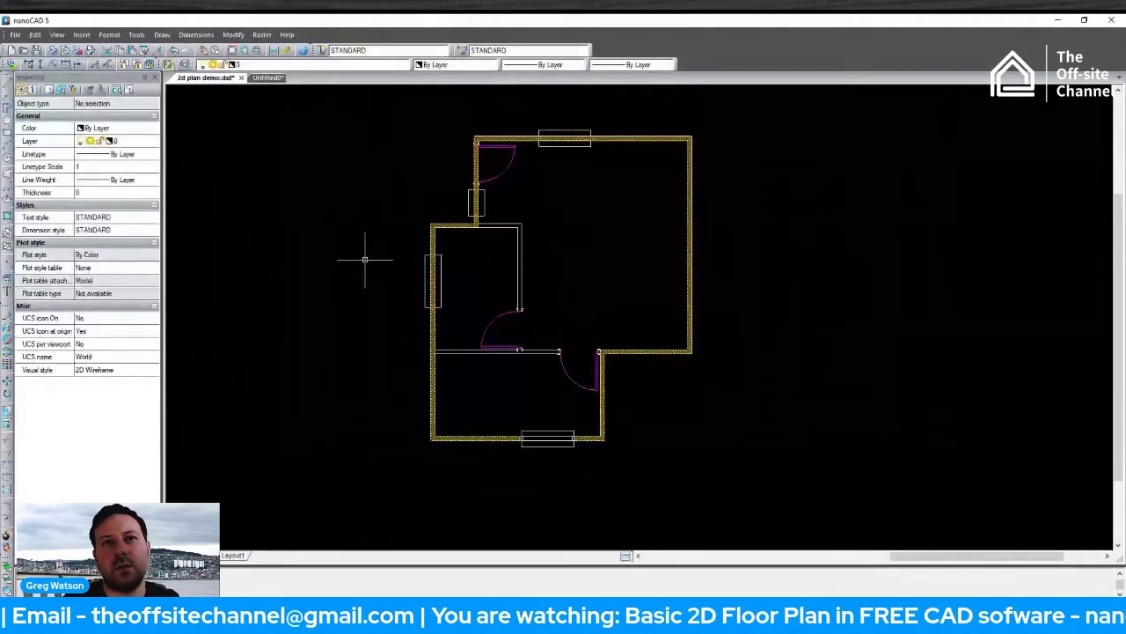
Hatch the horizontal partition between the small room and the lower room with ANSI31, Color 44, scale 100.
scroll(497, 440, up, 5)
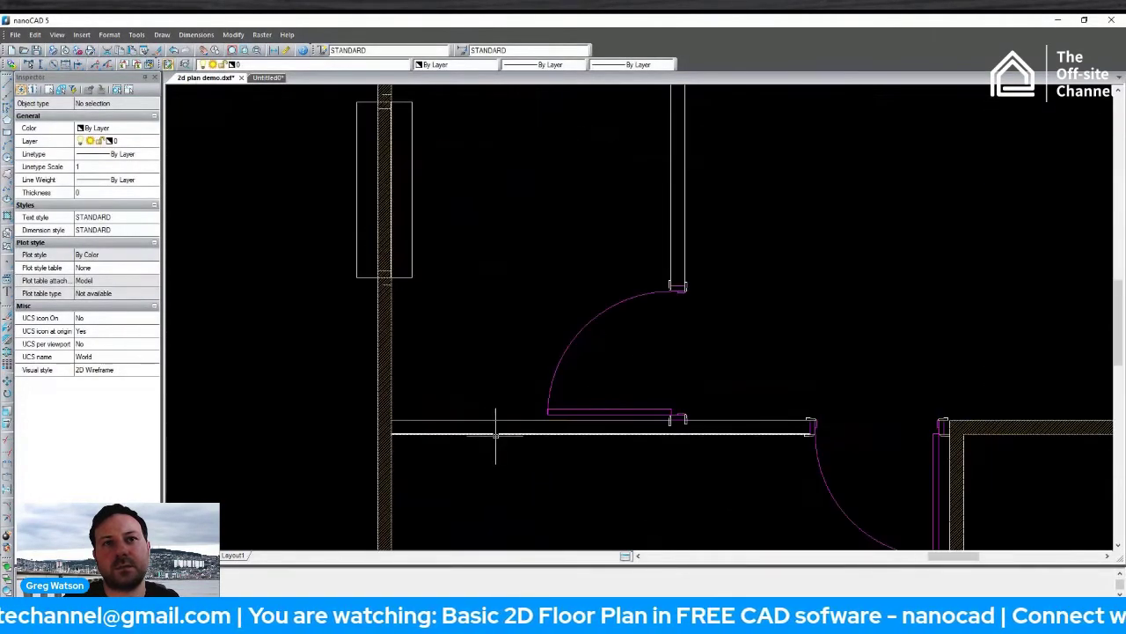
click(9, 216)
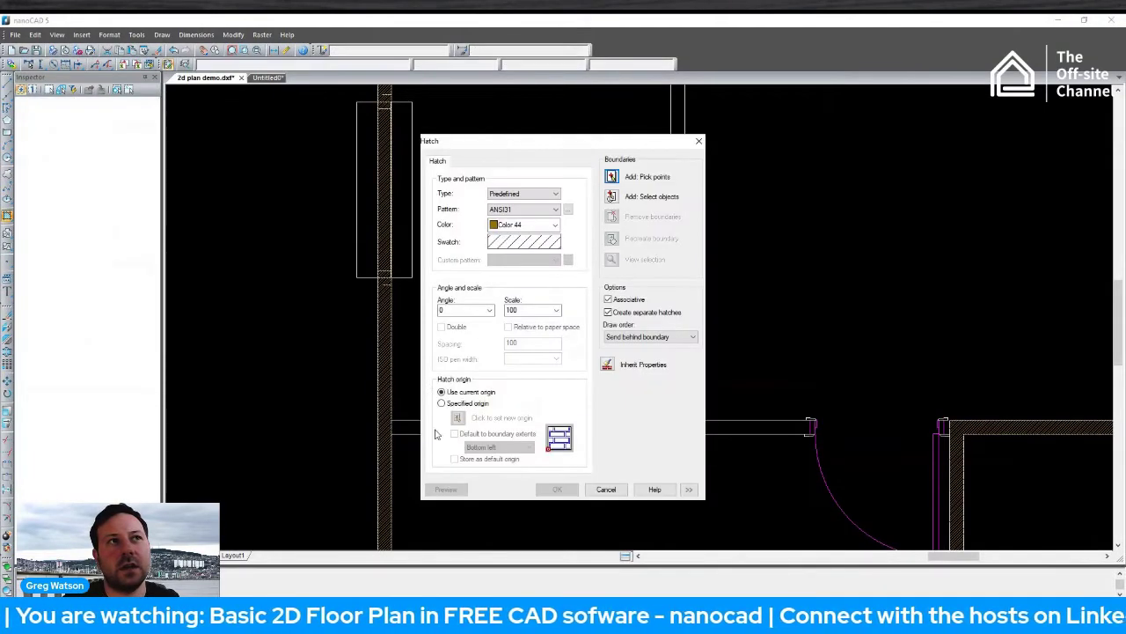
click(613, 177)
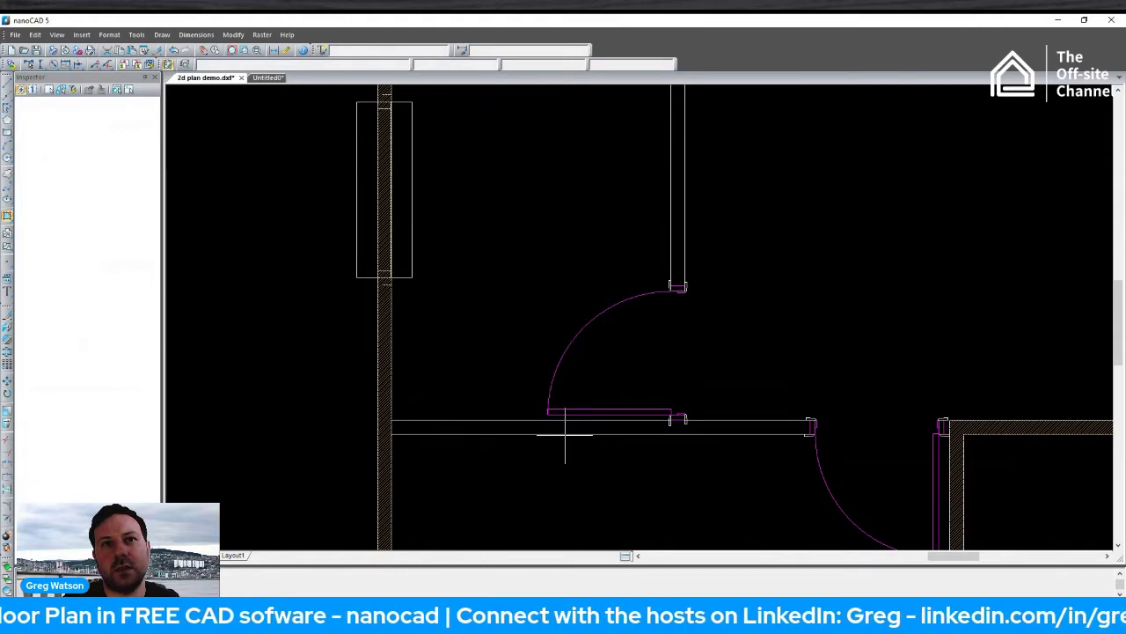
key(Return)
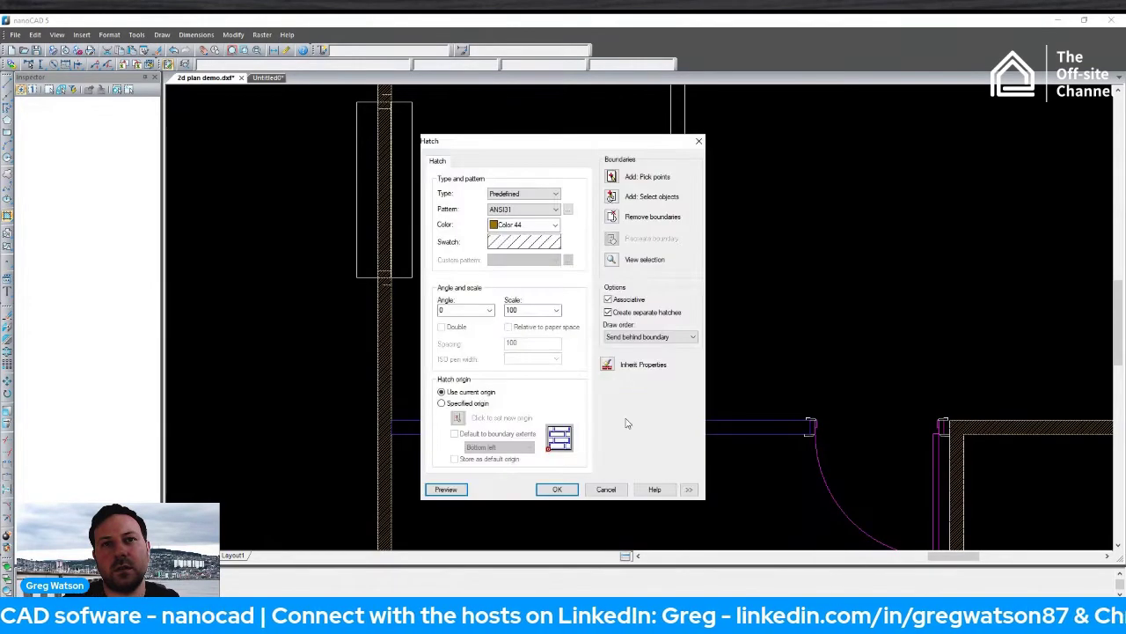
click(557, 489)
scroll(603, 452, down, 3)
Hatch the small room's top and right partition by selecting its boundary lines, using the same ANSI31 pattern in Color 44.
scroll(626, 337, up, 5)
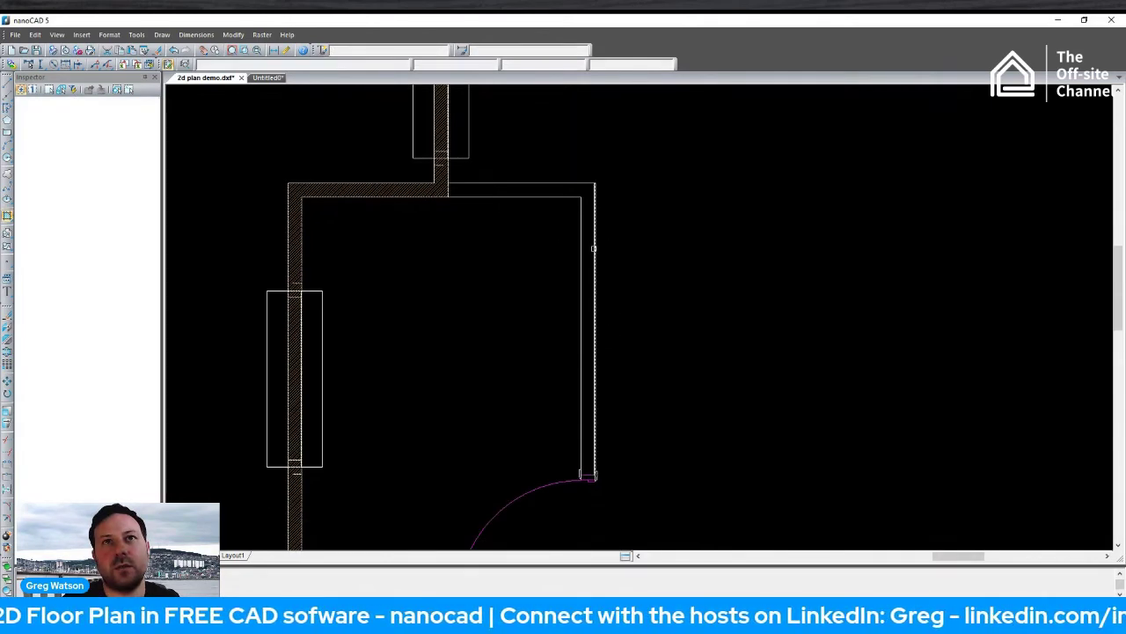
click(595, 248)
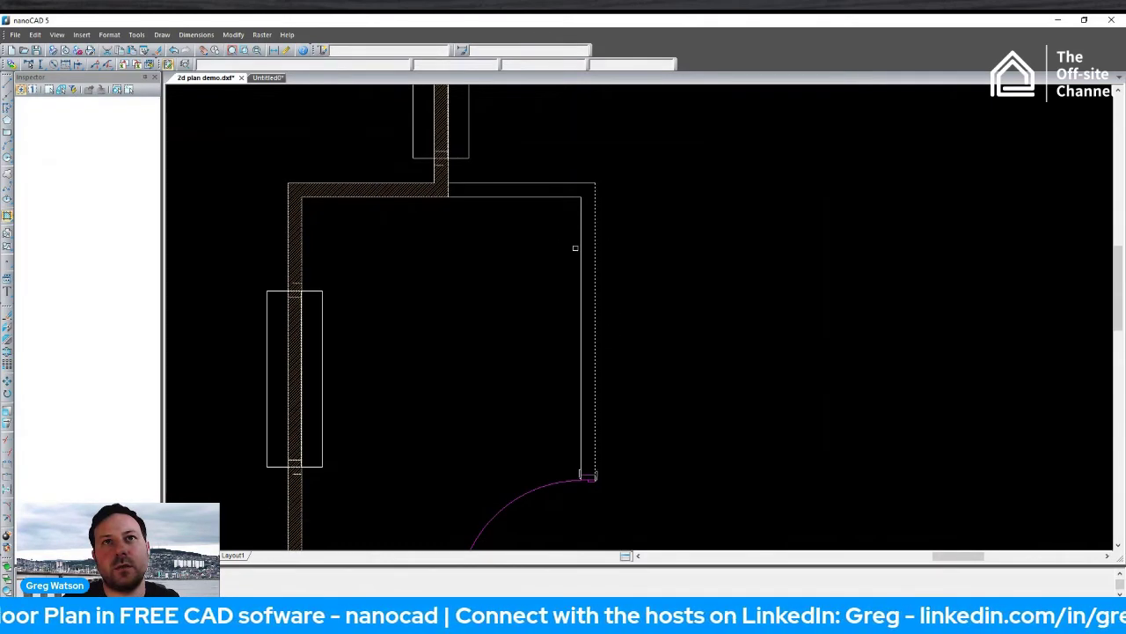
click(581, 242)
click(553, 197)
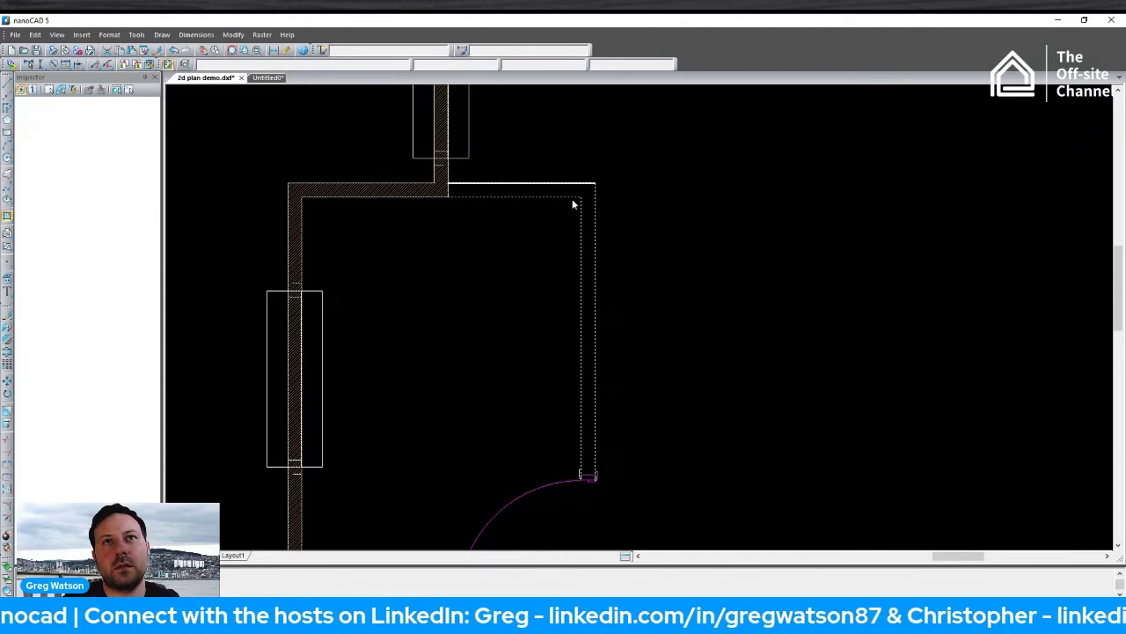
key(Return)
click(559, 489)
scroll(611, 417, down, 2)
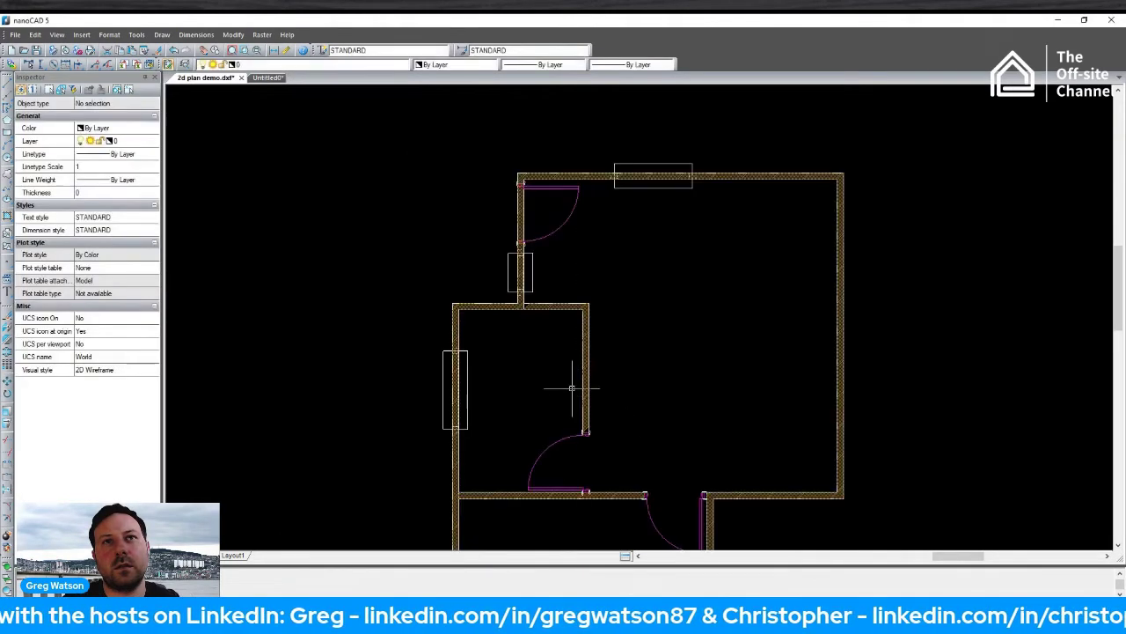
mouse_move(576, 382)
middle_down()
mouse_move(516, 329)
mouse_move(466, 324)
middle_up()
scroll(466, 324, down, 4)
scroll(480, 314, up, 2)
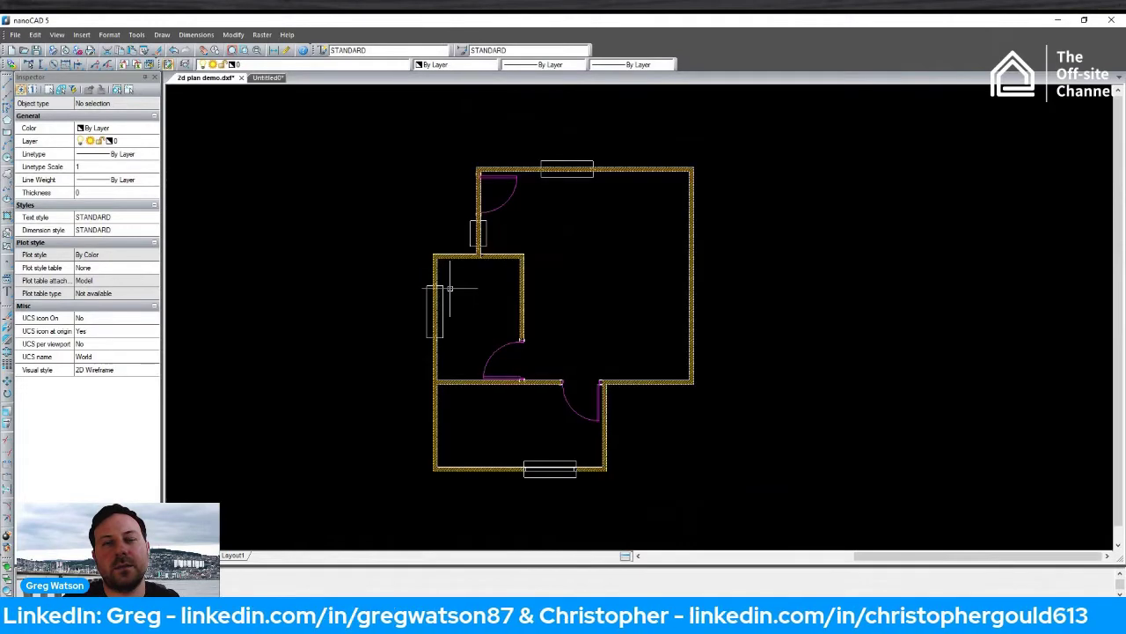
Add a multiline text label reading ROOM 1 in the large room, in a text box about 2391 by 1188 mm.
scroll(255, 295, up, 2)
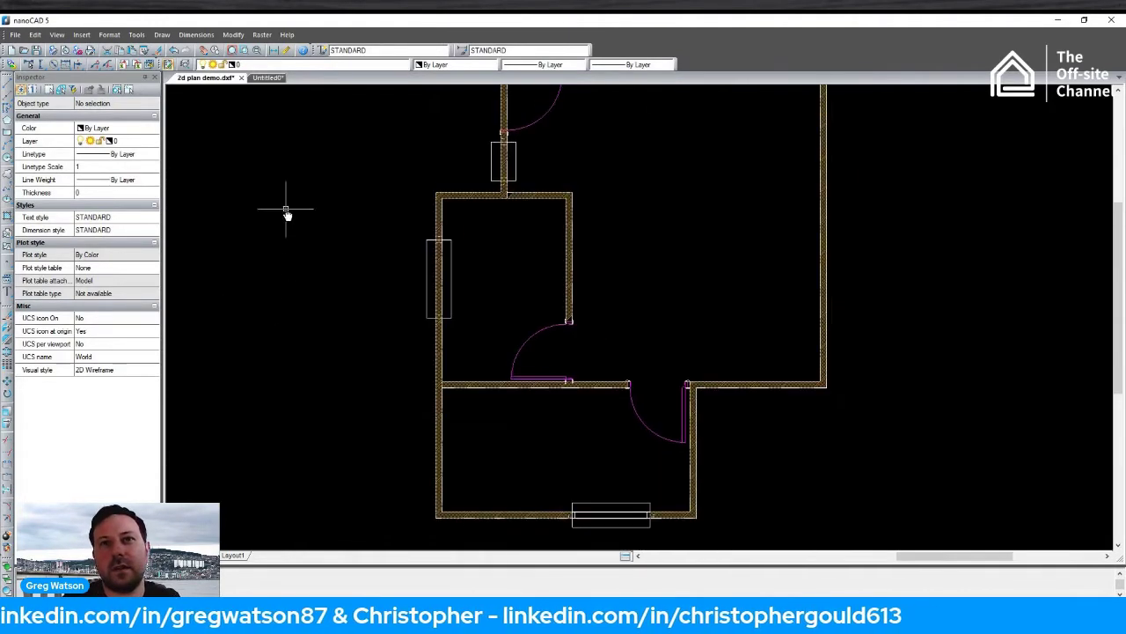
scroll(290, 216, down, 2)
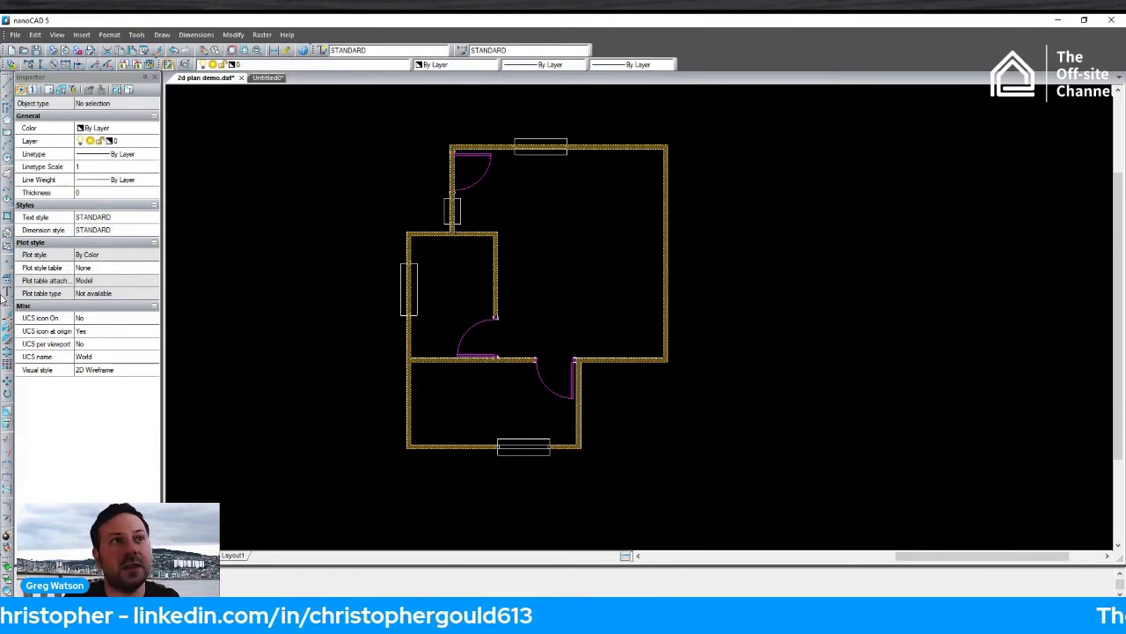
click(6, 292)
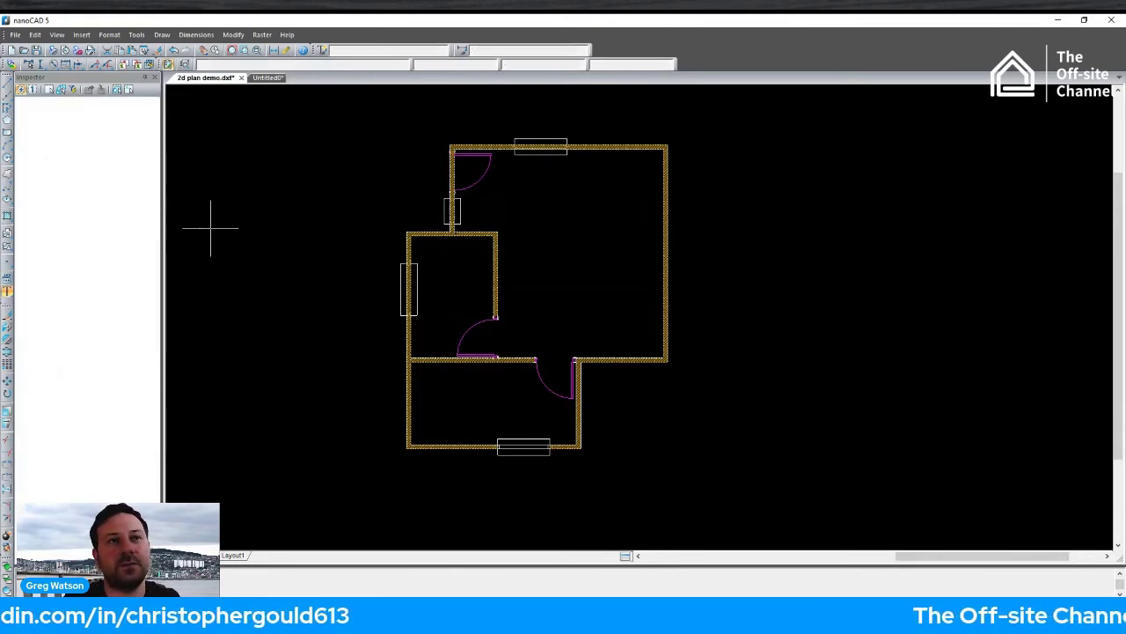
click(532, 215)
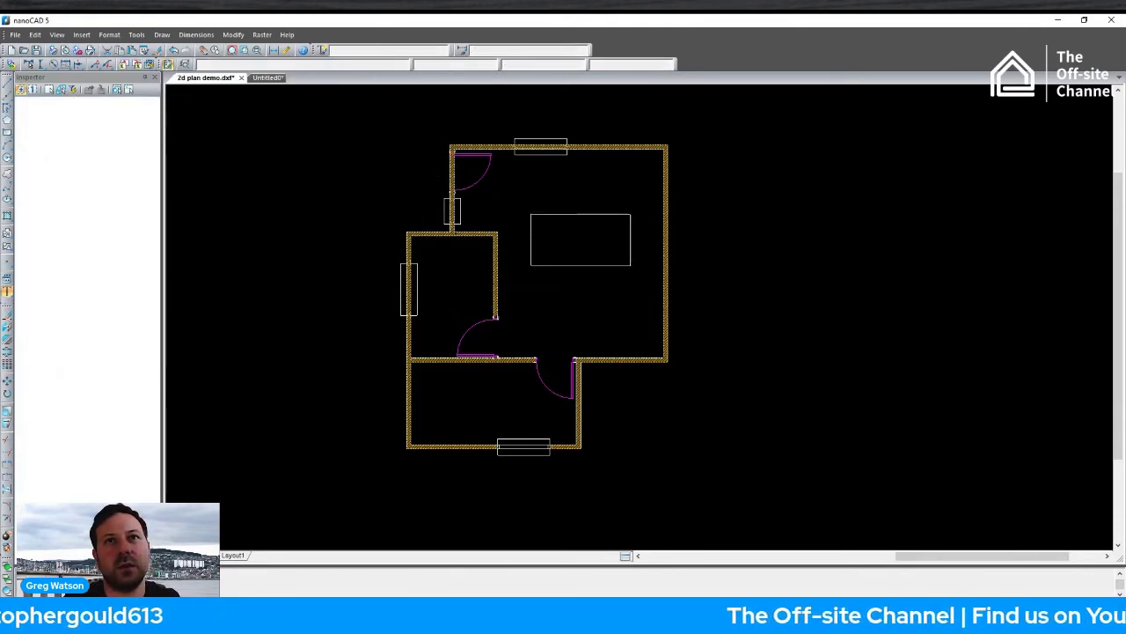
click(632, 267)
scroll(707, 327, down, 8)
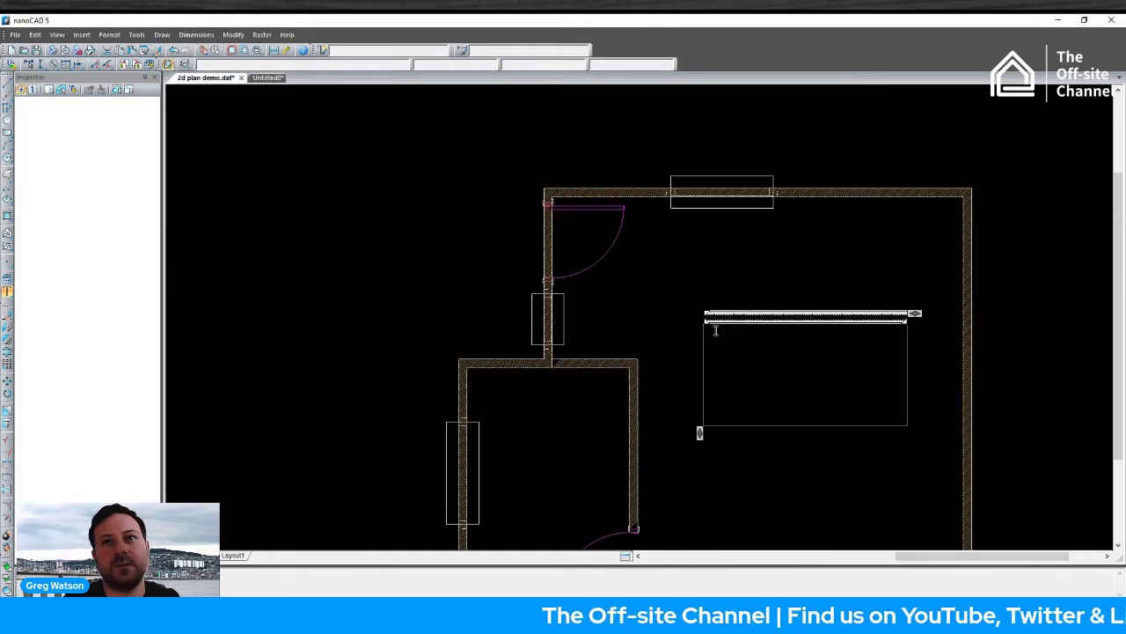
scroll(711, 332, up, 1)
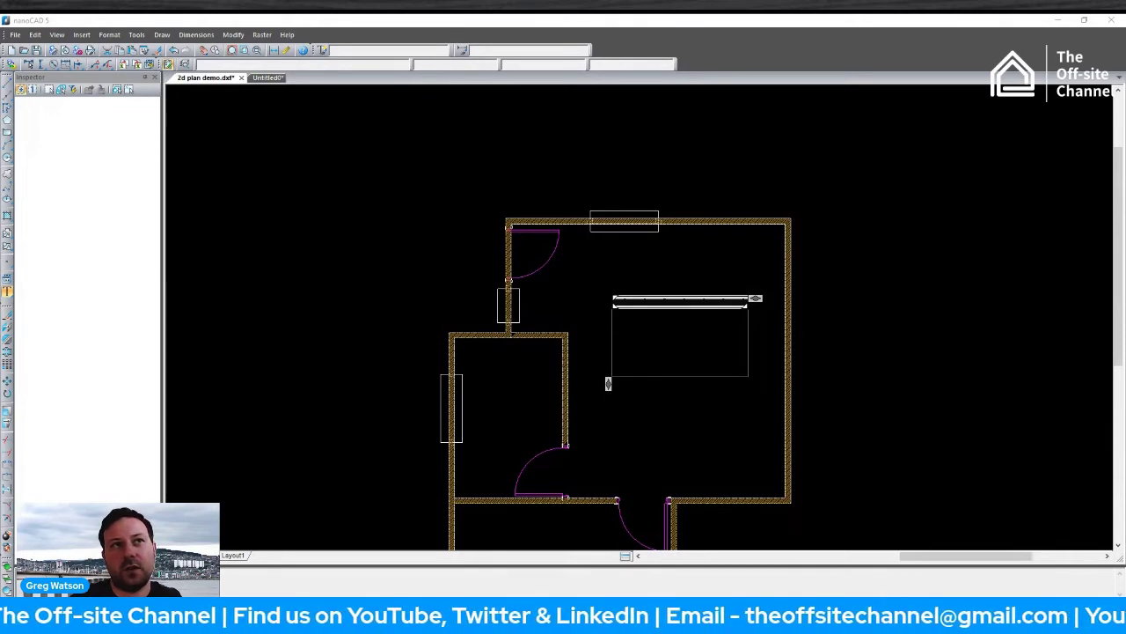
click(626, 312)
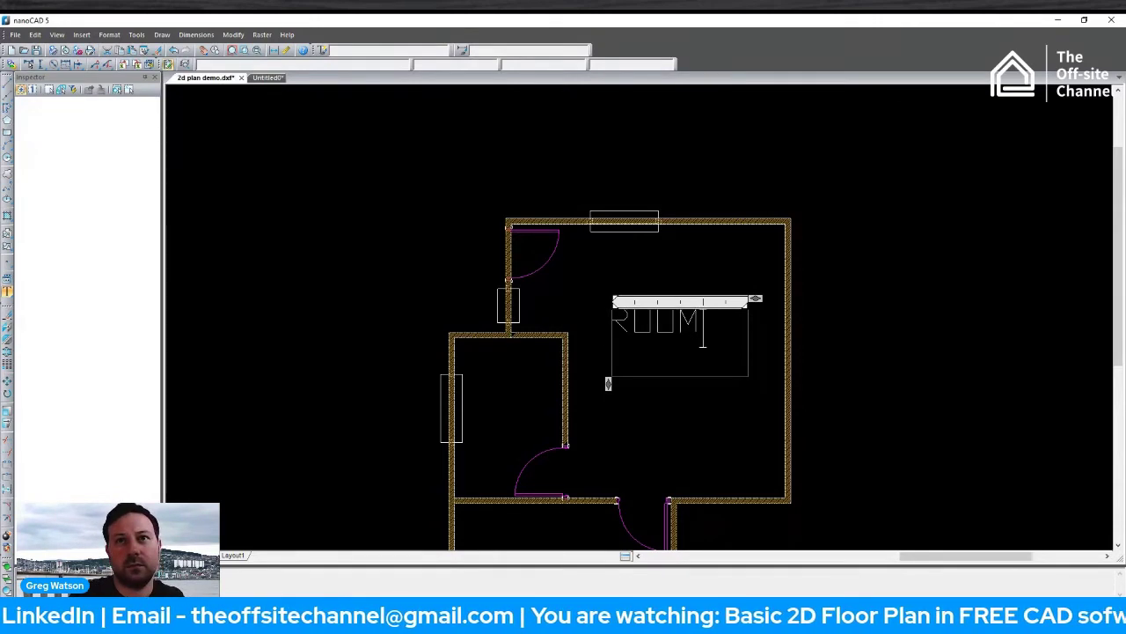
key(Escape)
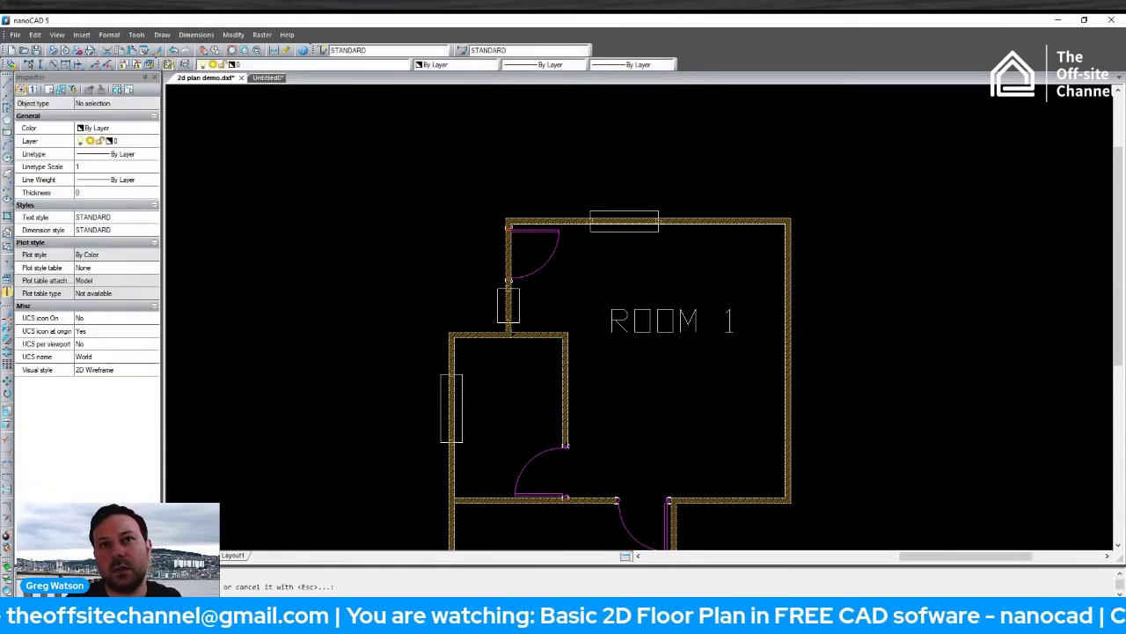
Set the ROOM 1 label's text height to 350.
middle_drag(728, 366, 649, 314)
scroll(631, 319, up, 3)
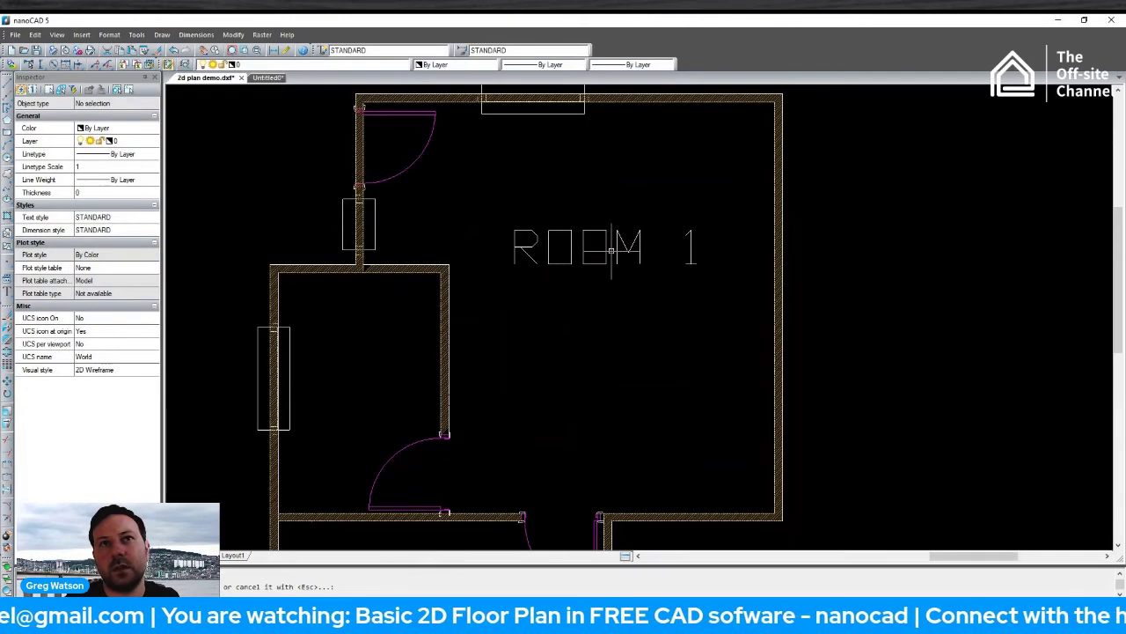
click(517, 239)
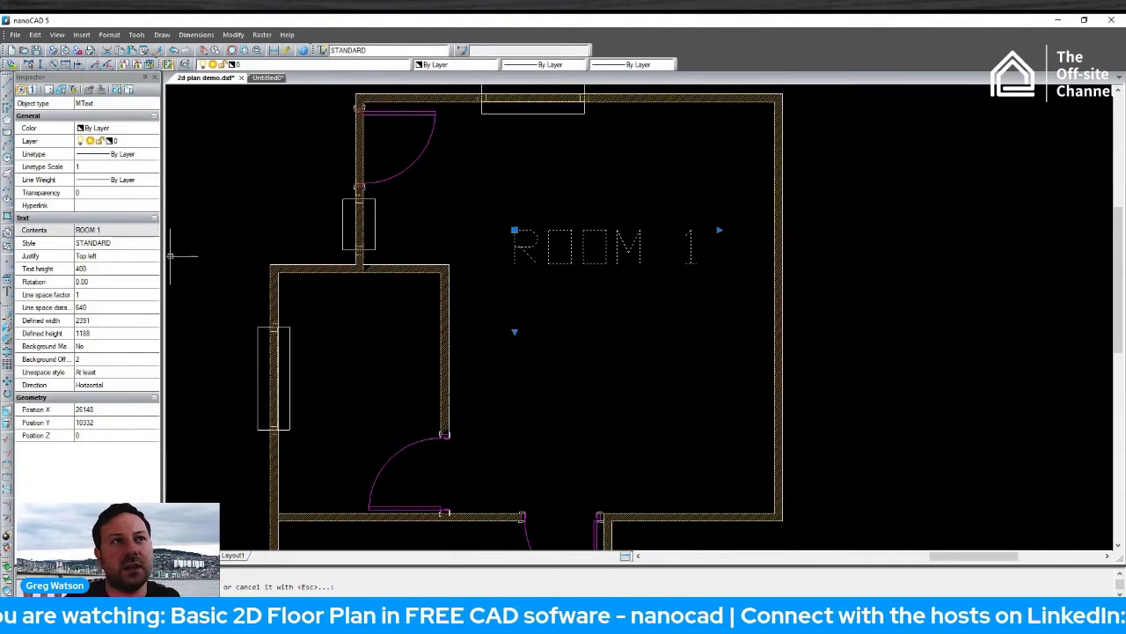
click(83, 268)
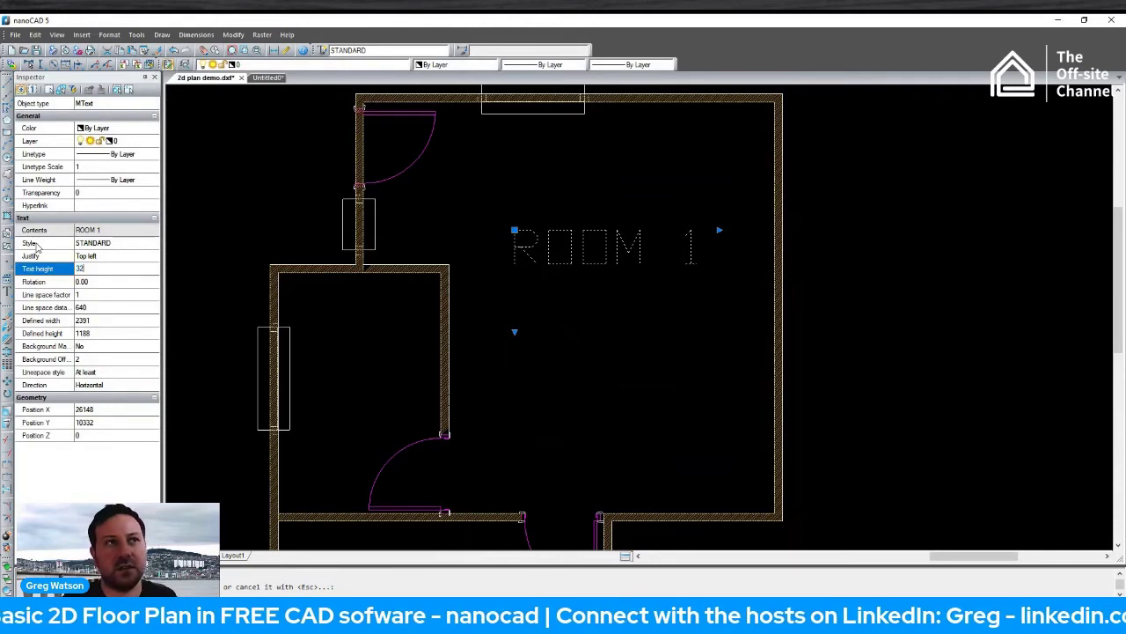
text(350)
key(Return)
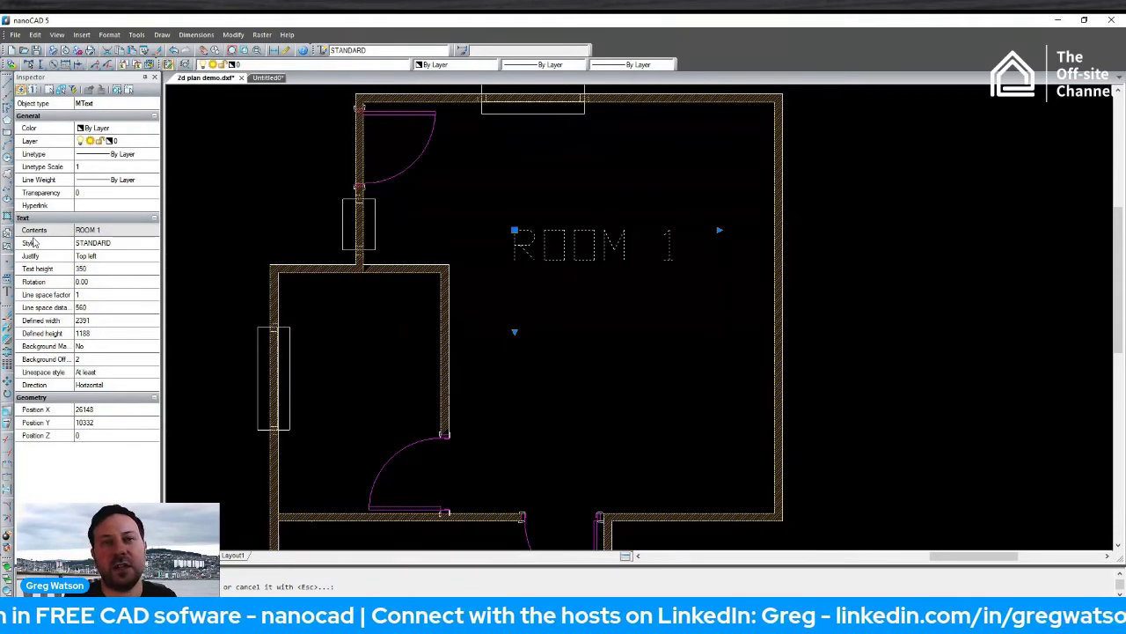
Copy the ROOM 1 label from the large room into the small room.
middle_drag(590, 315, 589, 331)
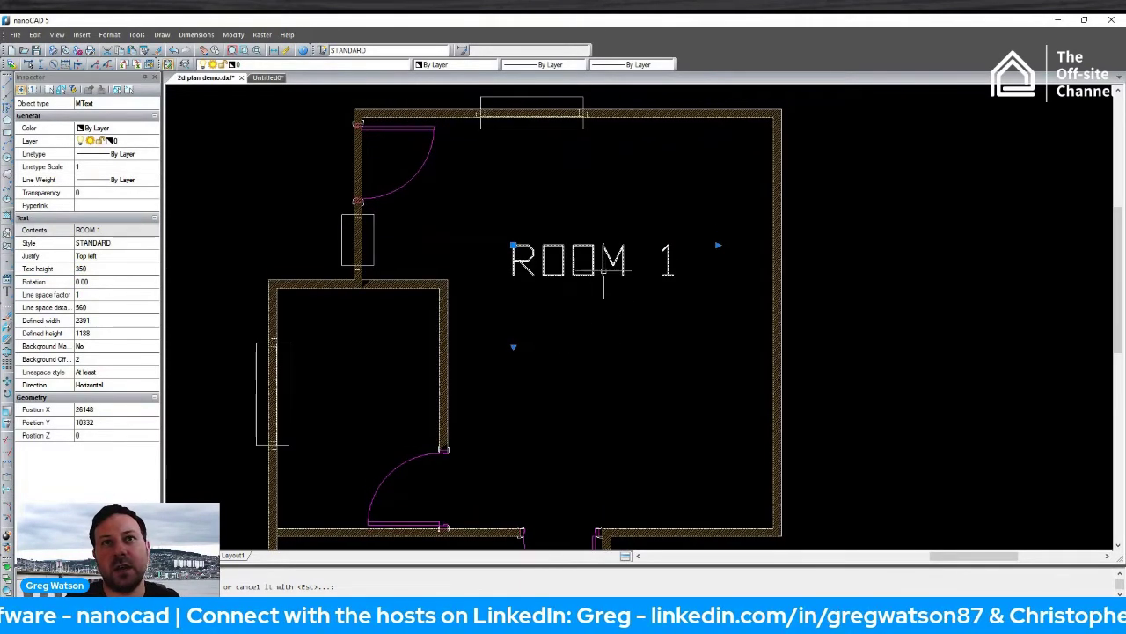
right_click(716, 398)
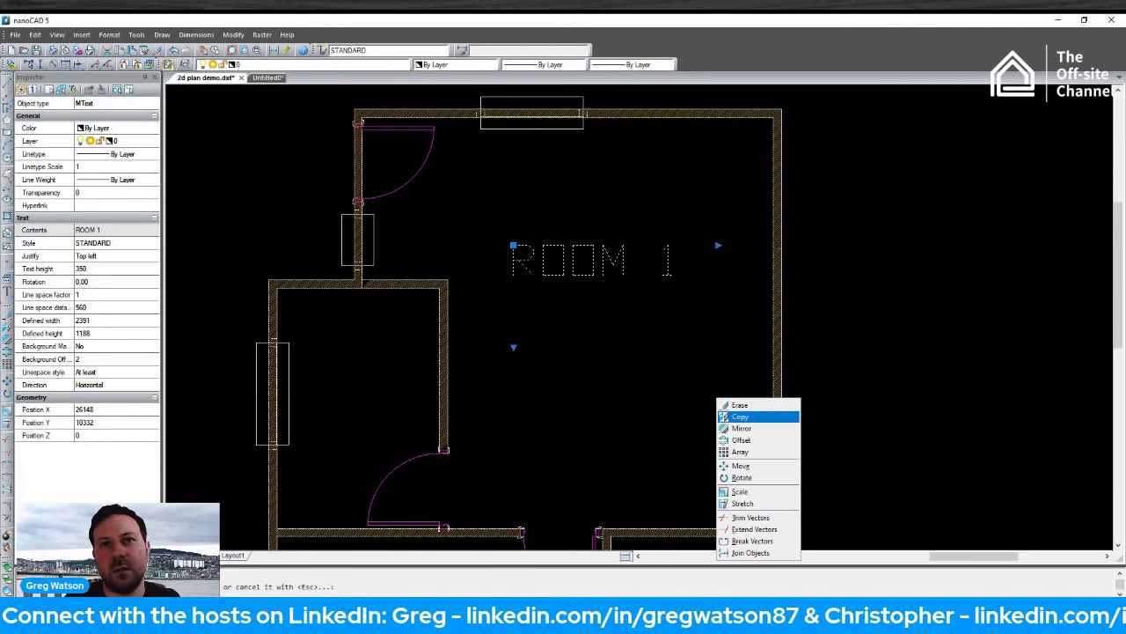
click(774, 423)
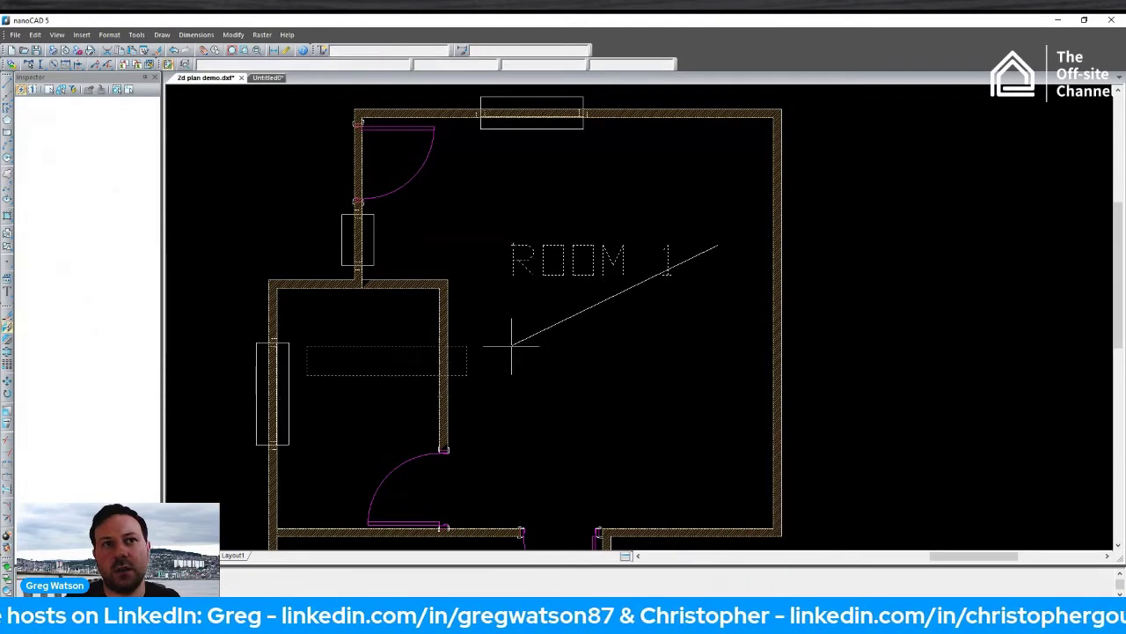
click(484, 354)
key(Escape)
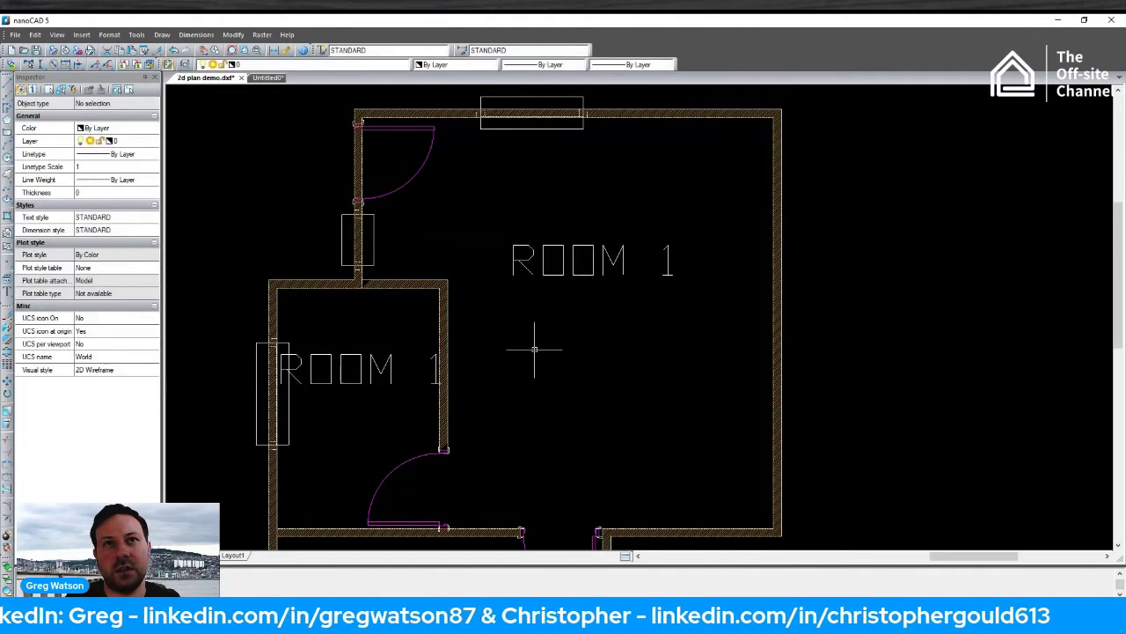
Set the text height of the copied label in the small room to 250.
click(384, 366)
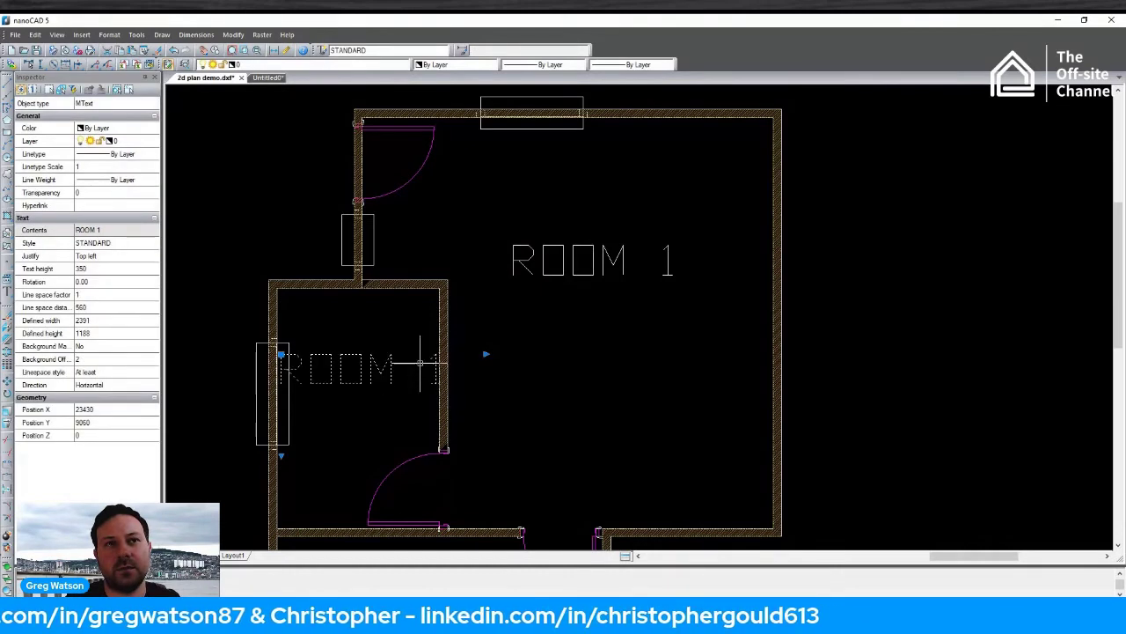
click(107, 268)
text(250)
key(Return)
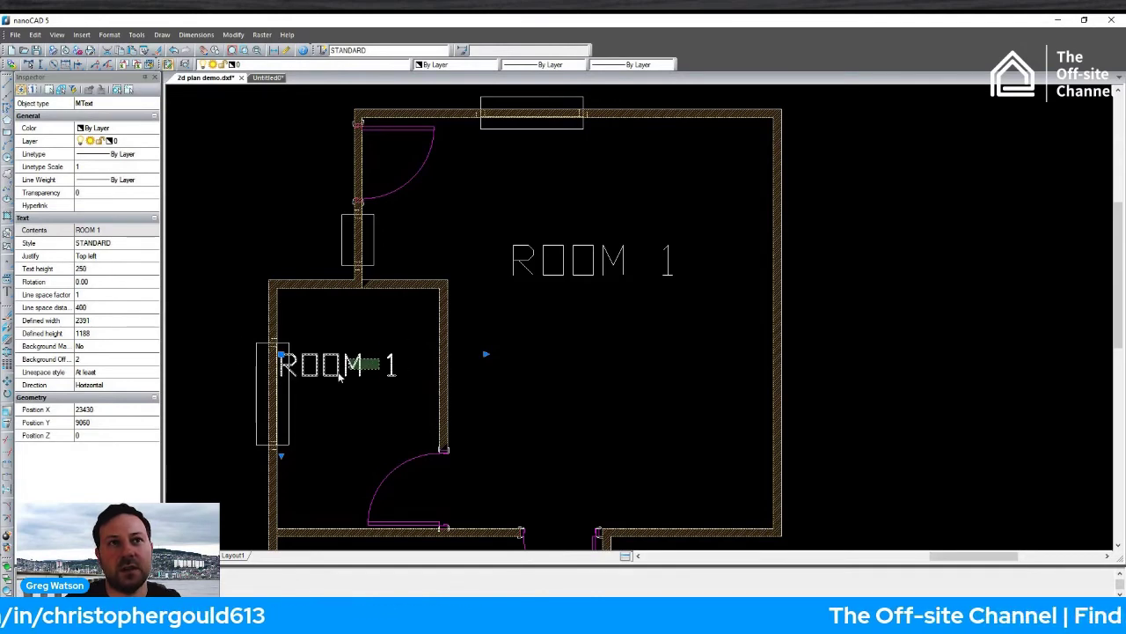
Move the small room's label about 90 mm to the right and 230 mm down.
right_click(459, 352)
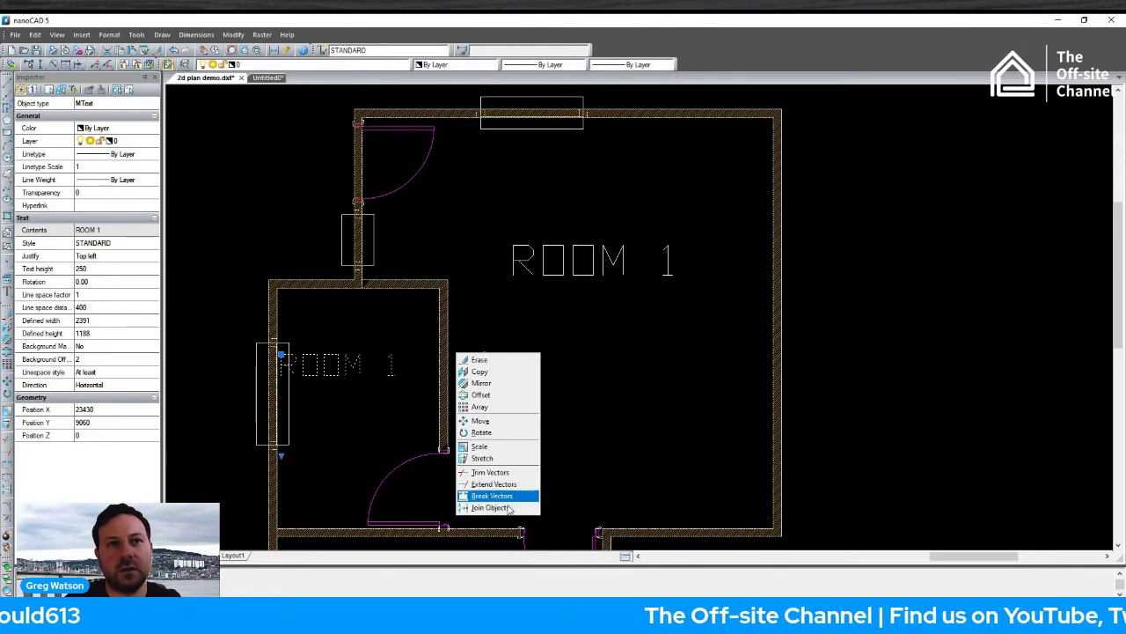
click(490, 430)
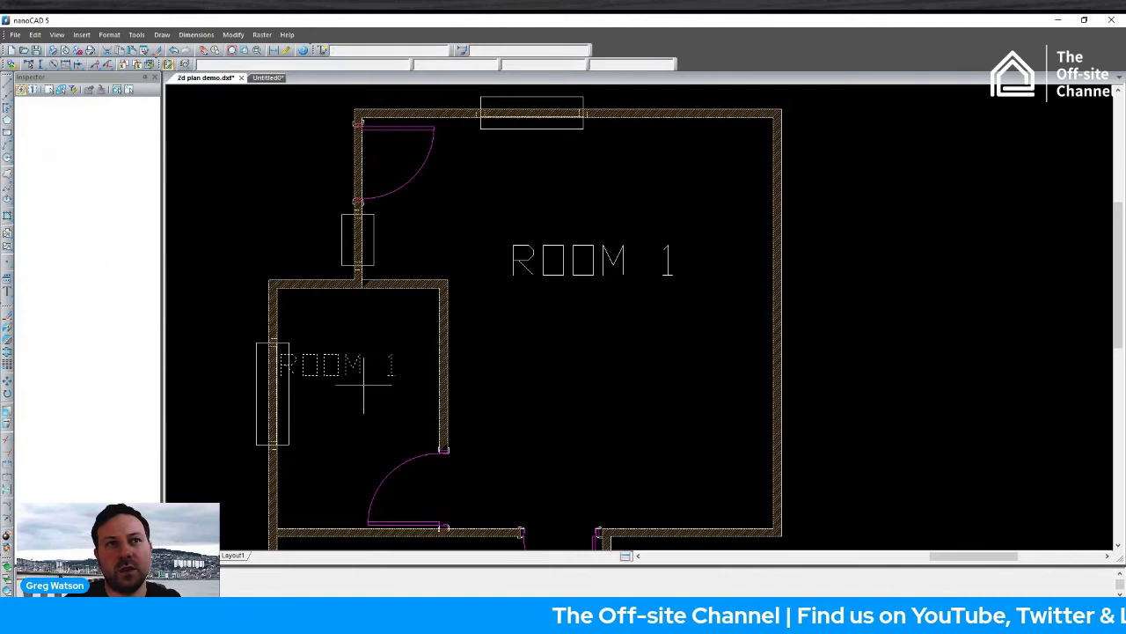
click(287, 371)
double_click(367, 387)
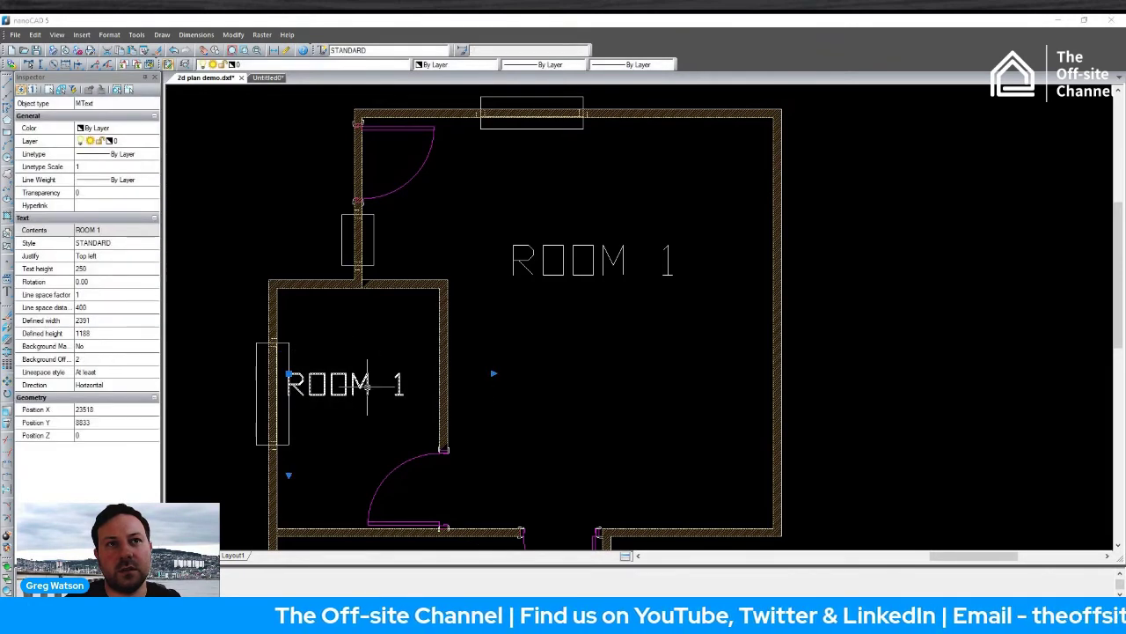
Change the text of the small room's label to ROOM 2.
click(413, 344)
click(366, 379)
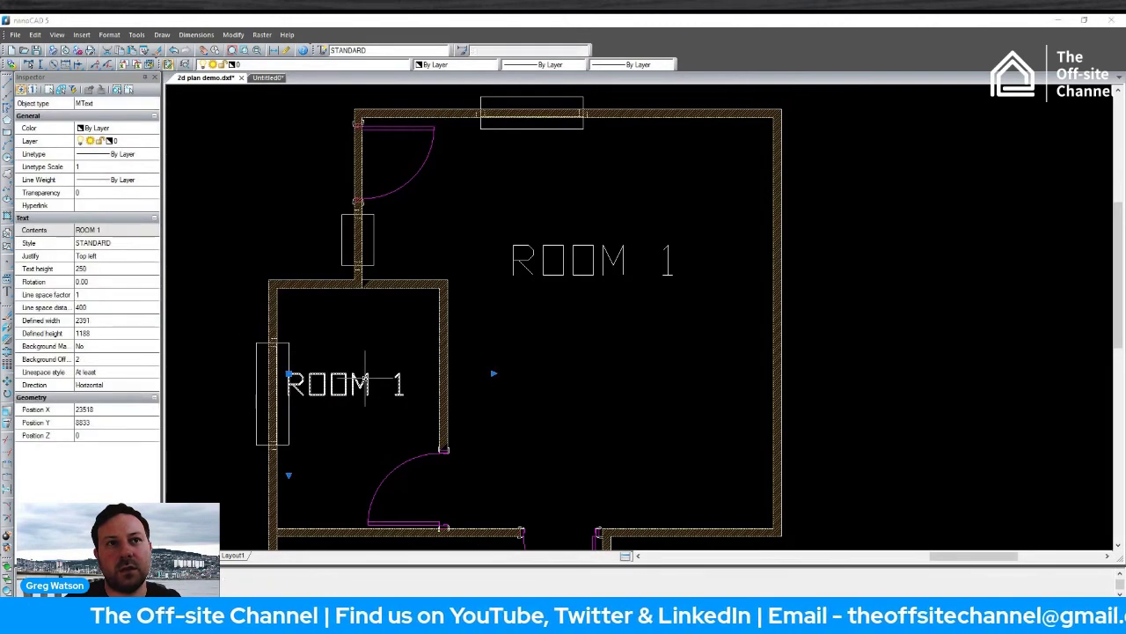
double_click(365, 383)
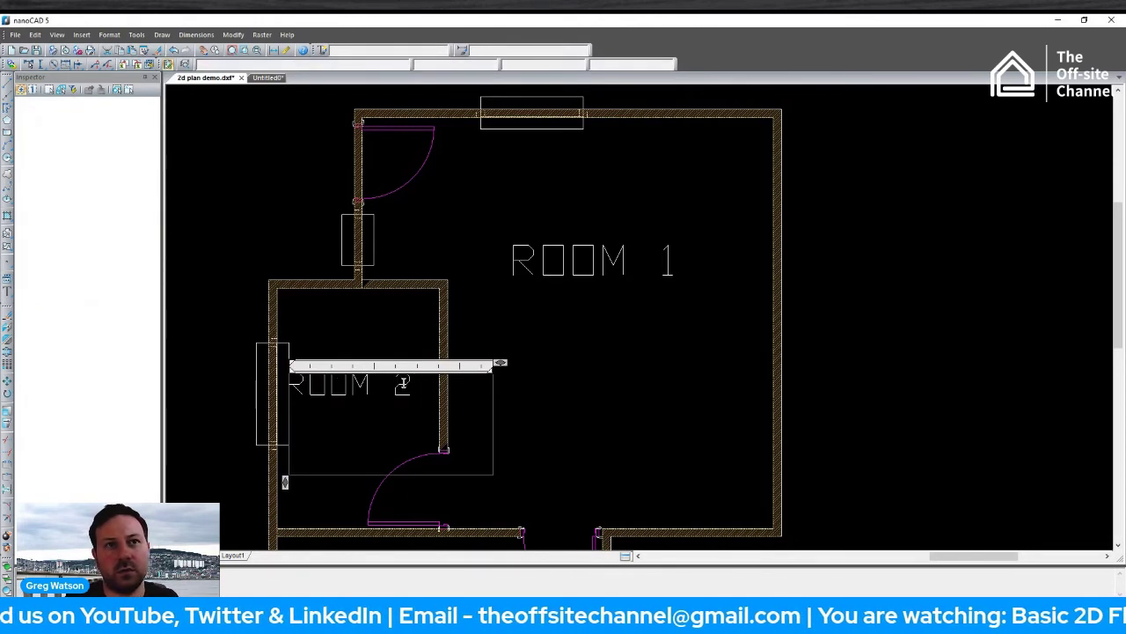
click(422, 342)
Move the ROOM 2 label horizontally about 150 mm to the right so it sits clear of the window block.
click(329, 376)
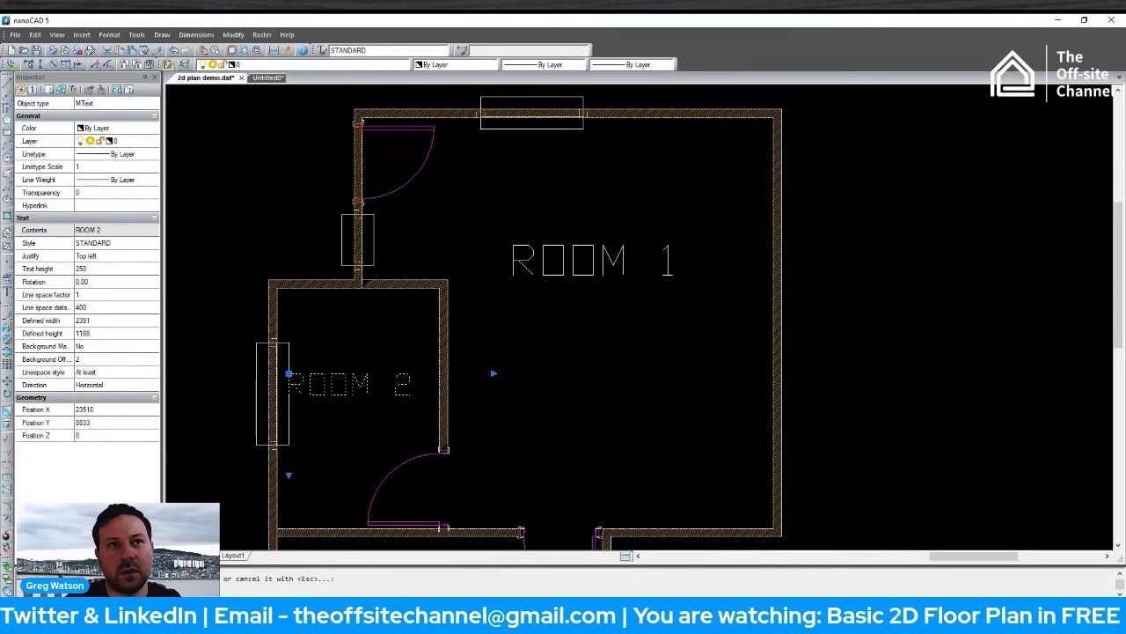
click(7, 381)
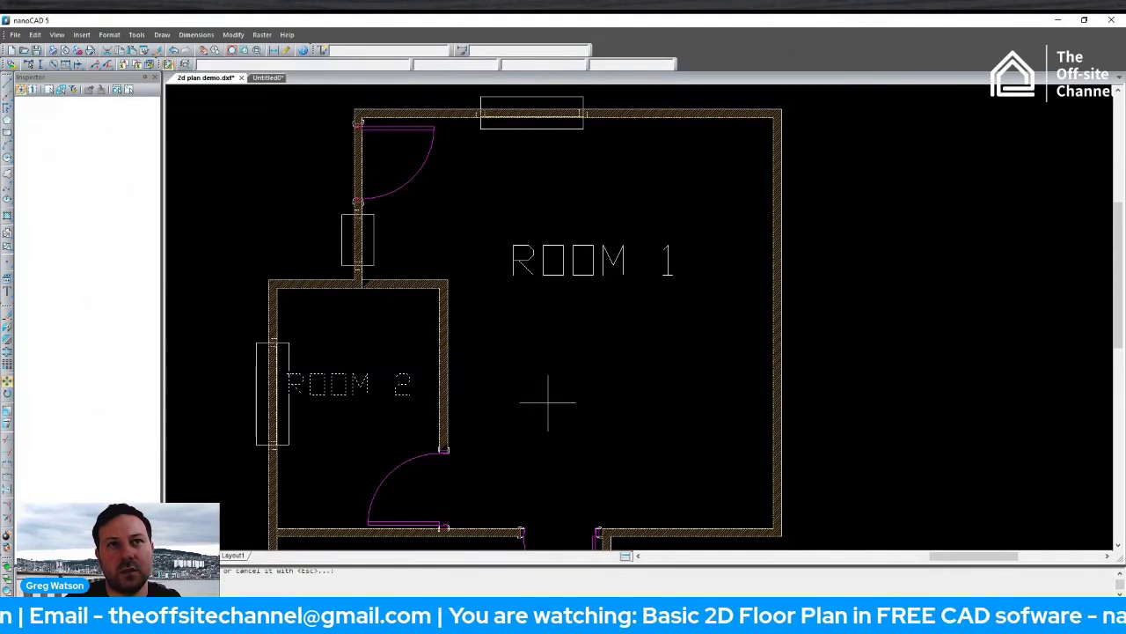
click(548, 403)
click(560, 403)
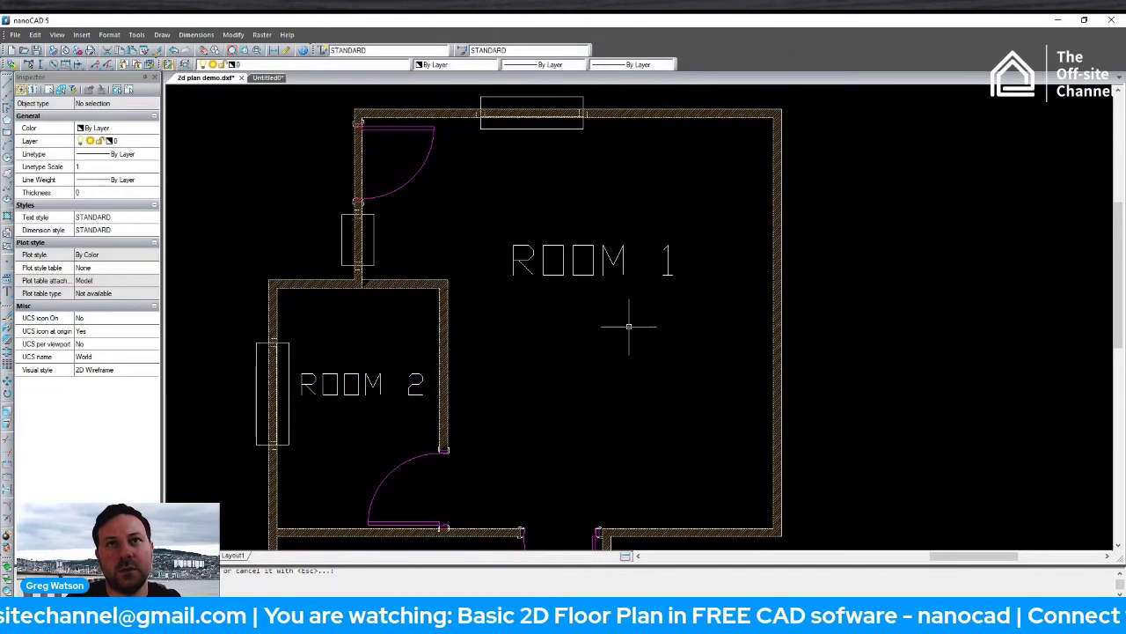
click(350, 373)
key(Escape)
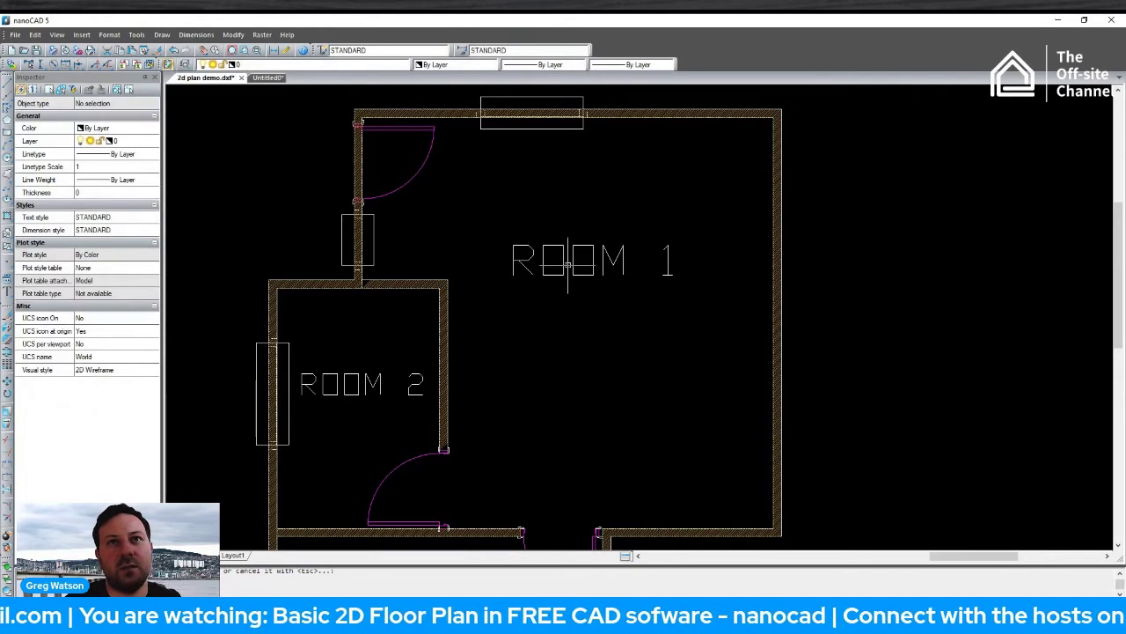
Set the ROOM 1 label's text height to 250 to match the small room's label.
click(559, 262)
click(97, 267)
text(2)
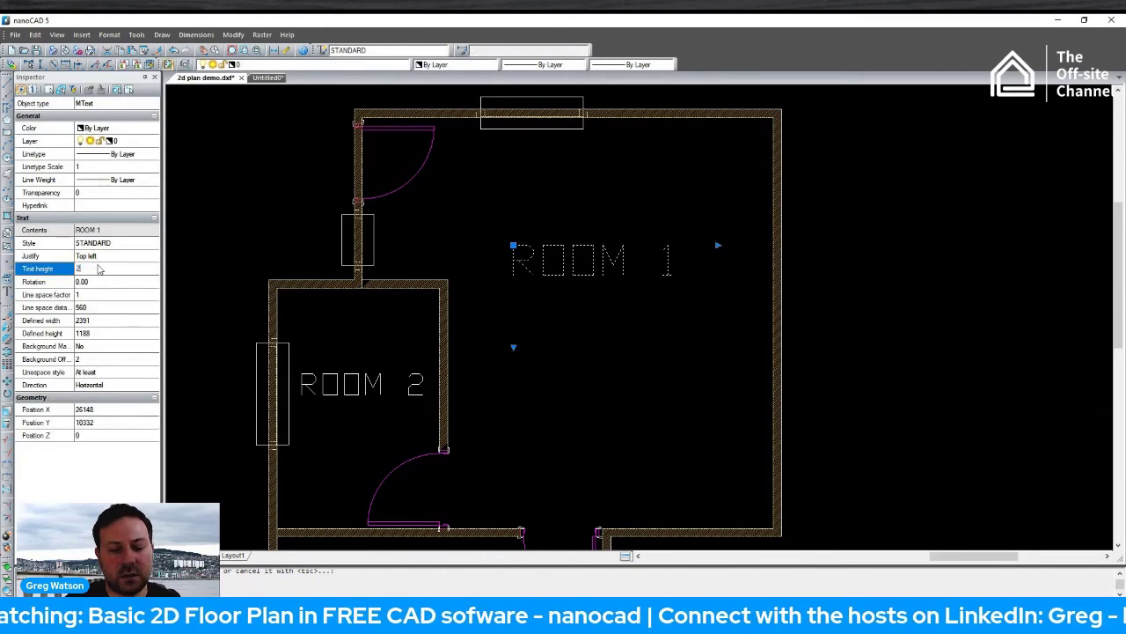
text(50)
key(Return)
click(679, 374)
Copy the ROOM 2 label into the middle of the lower room.
scroll(659, 373, down, 2)
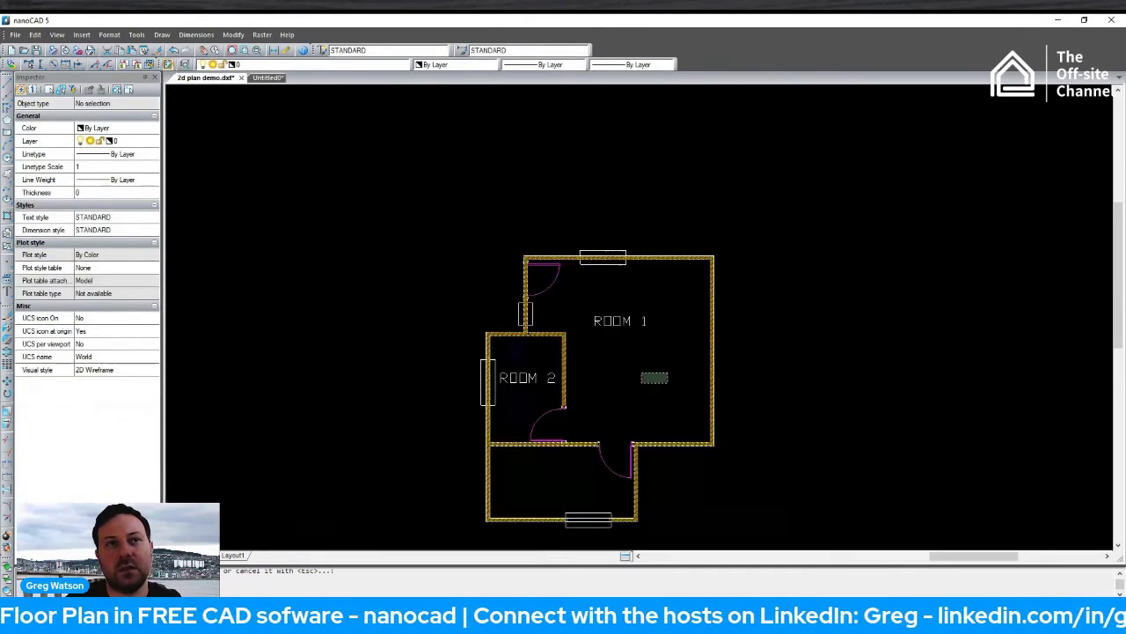
middle_drag(641, 383, 651, 259)
scroll(643, 268, up, 2)
click(607, 276)
click(491, 240)
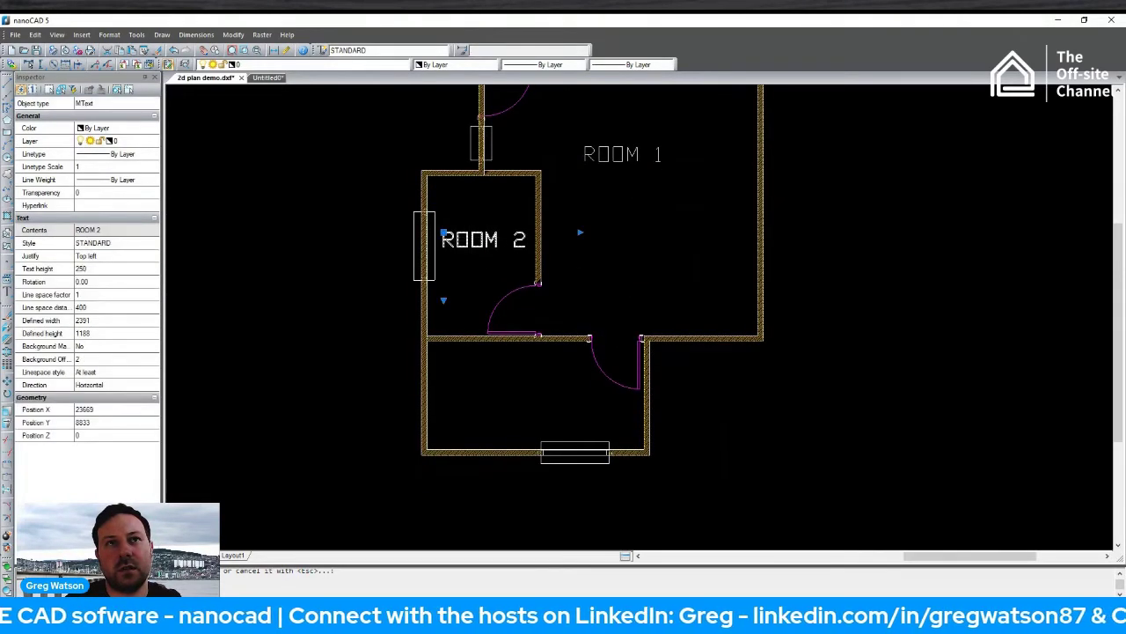
right_click(599, 382)
click(634, 409)
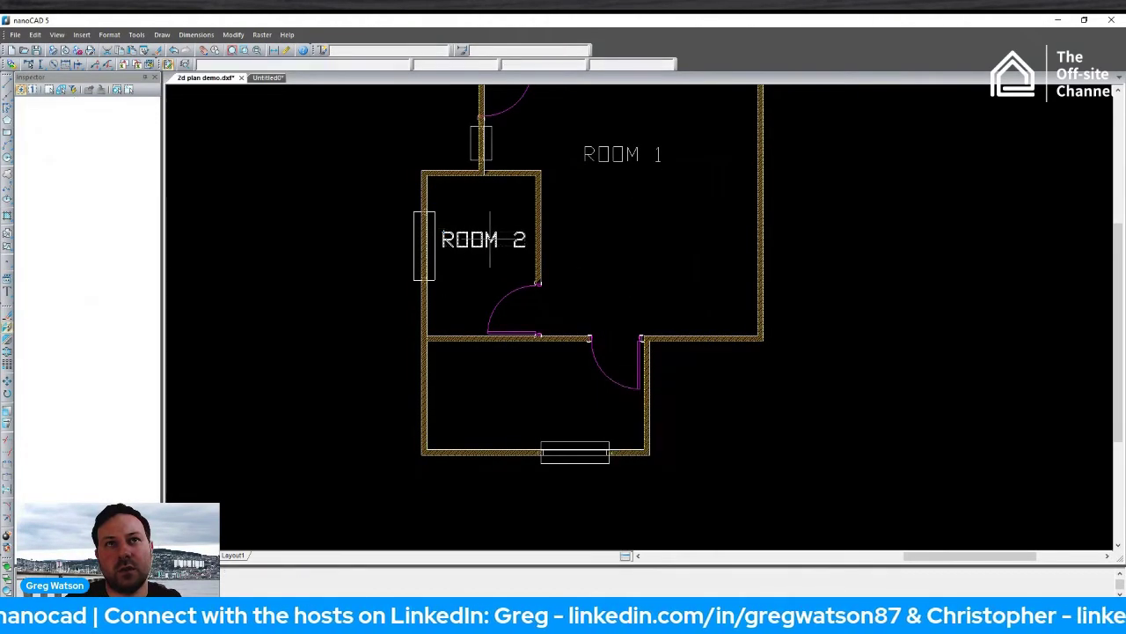
click(443, 236)
click(484, 388)
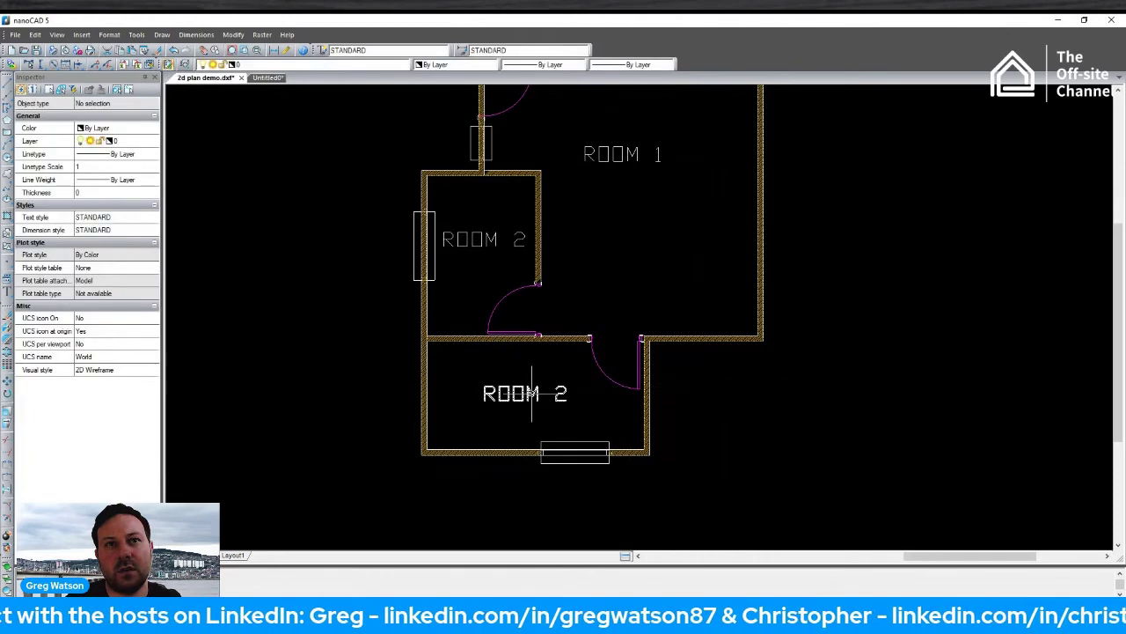
Change the text of the lower room's label to ROOM 3.
double_click(532, 394)
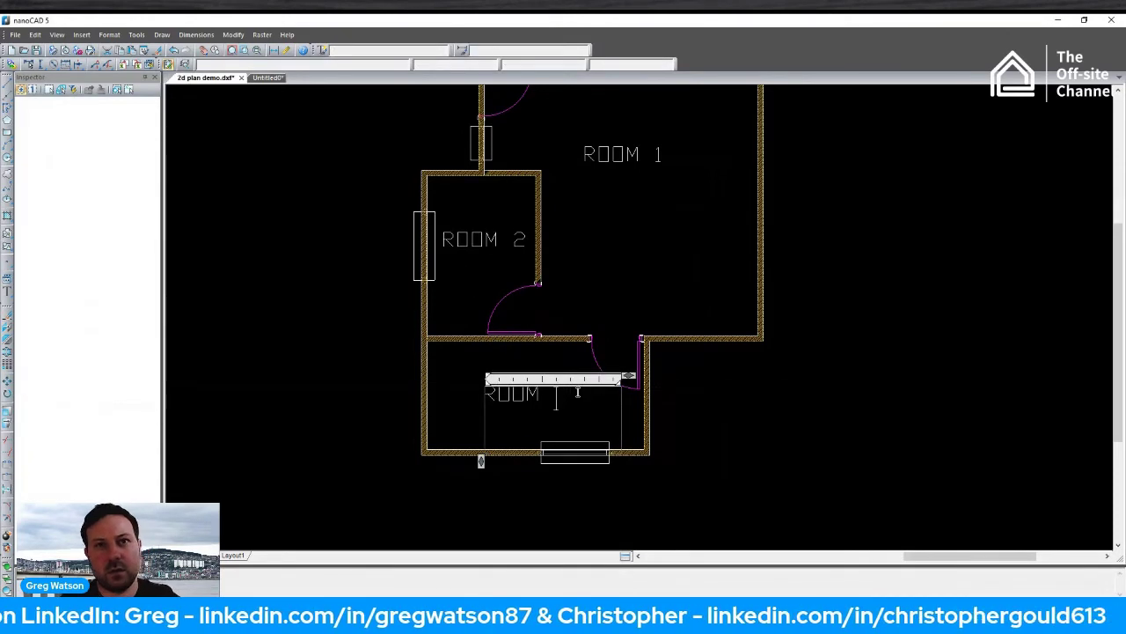
click(724, 396)
scroll(742, 367, down, 1)
middle_drag(742, 367, 666, 395)
scroll(670, 249, up, 1)
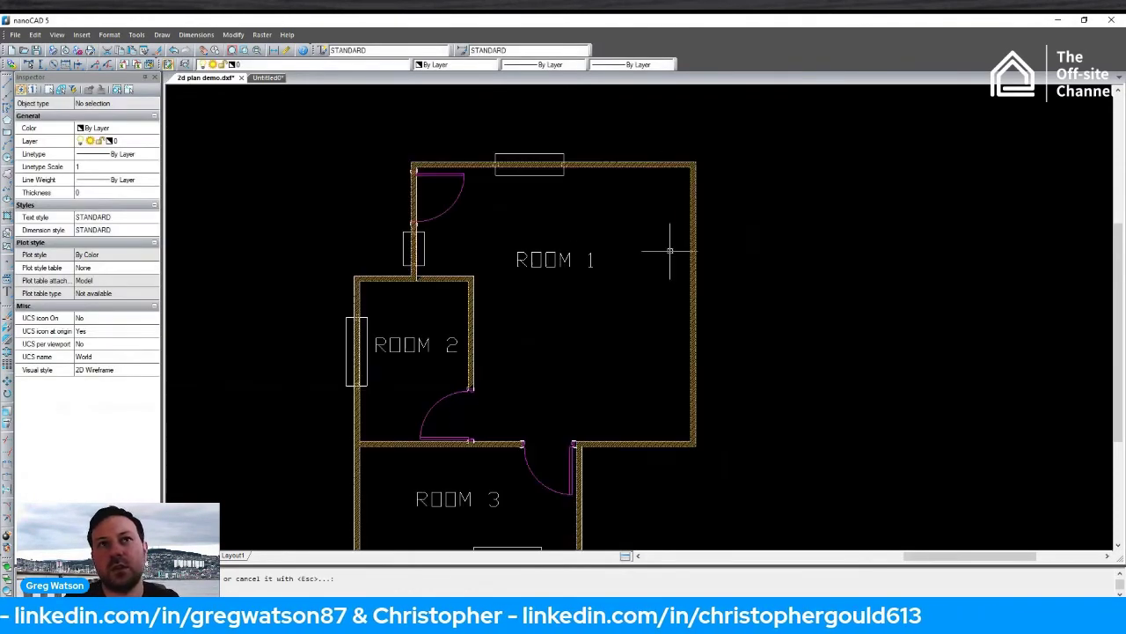
scroll(666, 243, down, 1)
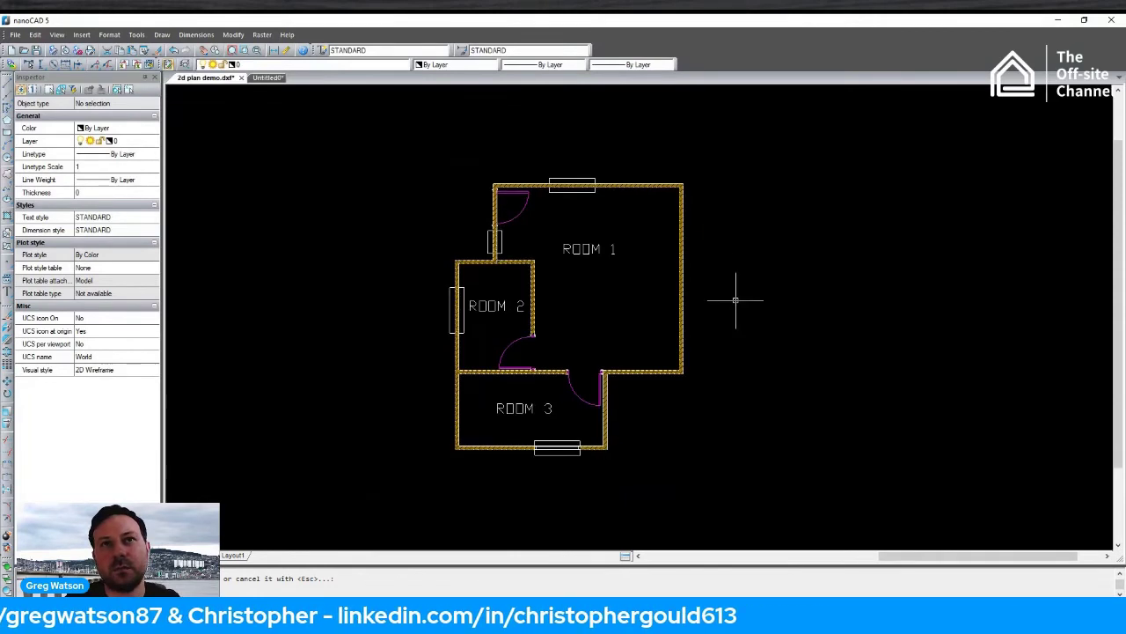
Move the ROOM 1 label down and slightly to the right, to the middle of its room.
click(585, 249)
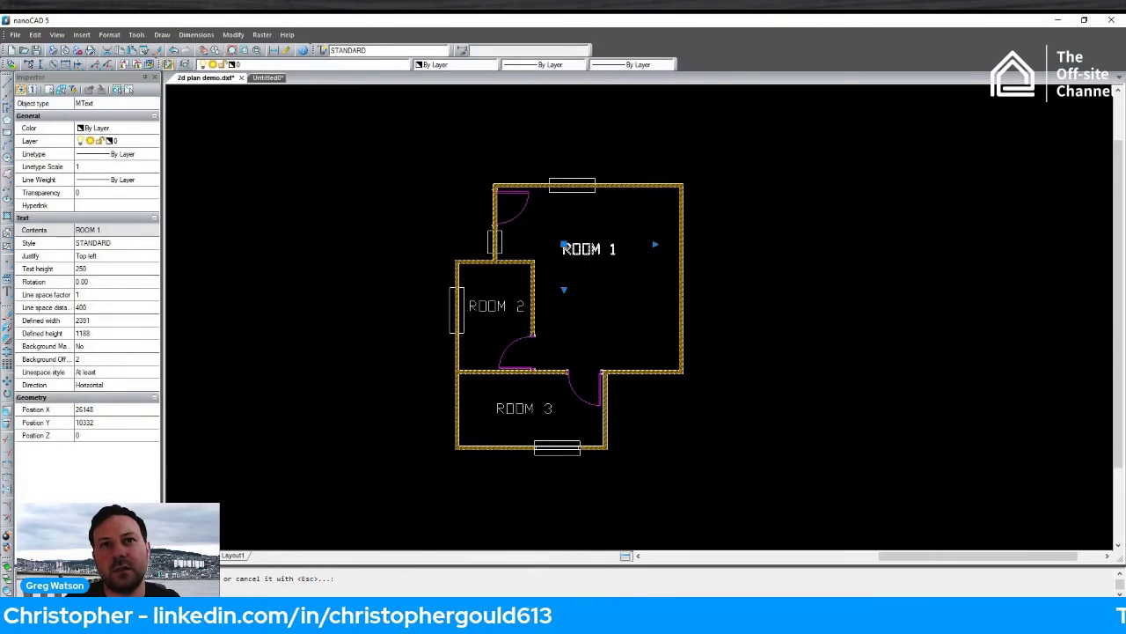
right_click(701, 393)
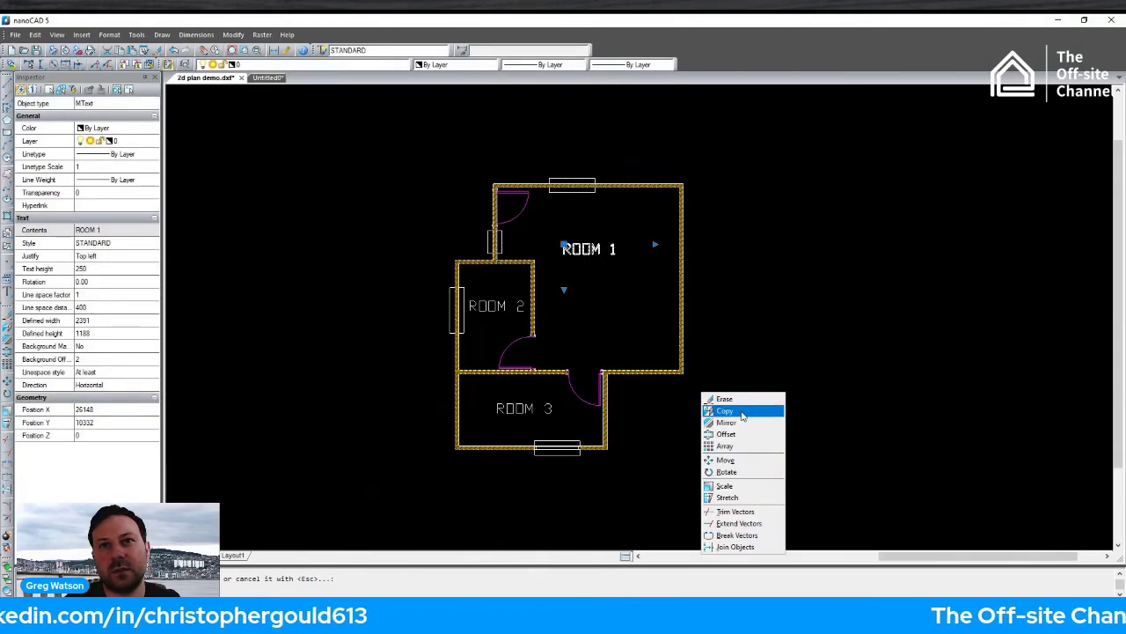
click(745, 461)
click(780, 315)
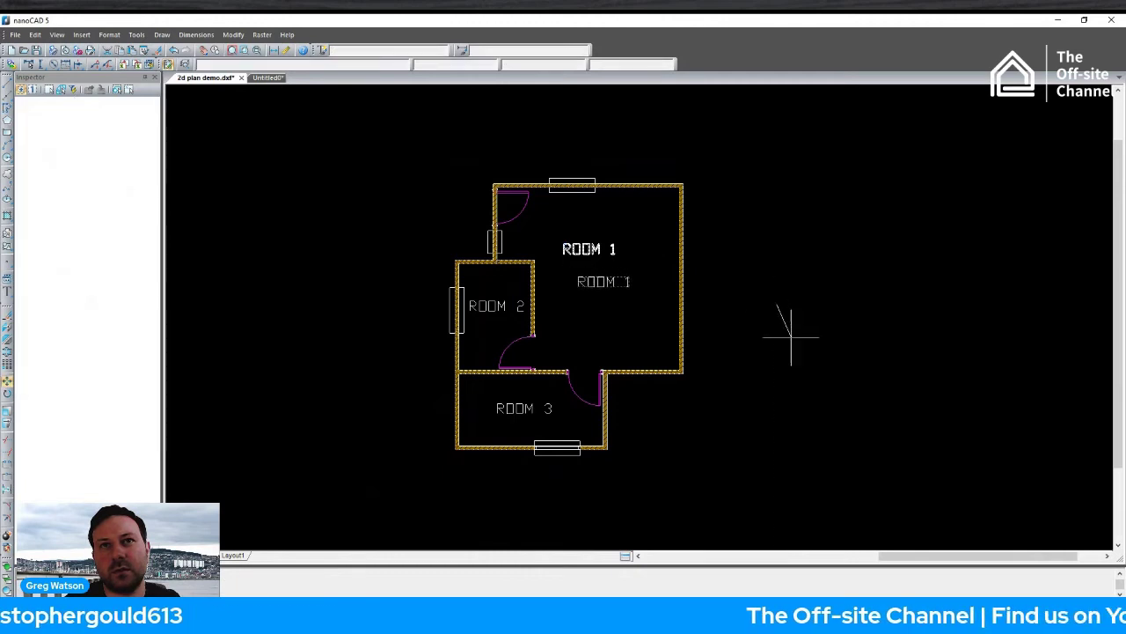
click(793, 337)
scroll(731, 216, up, 2)
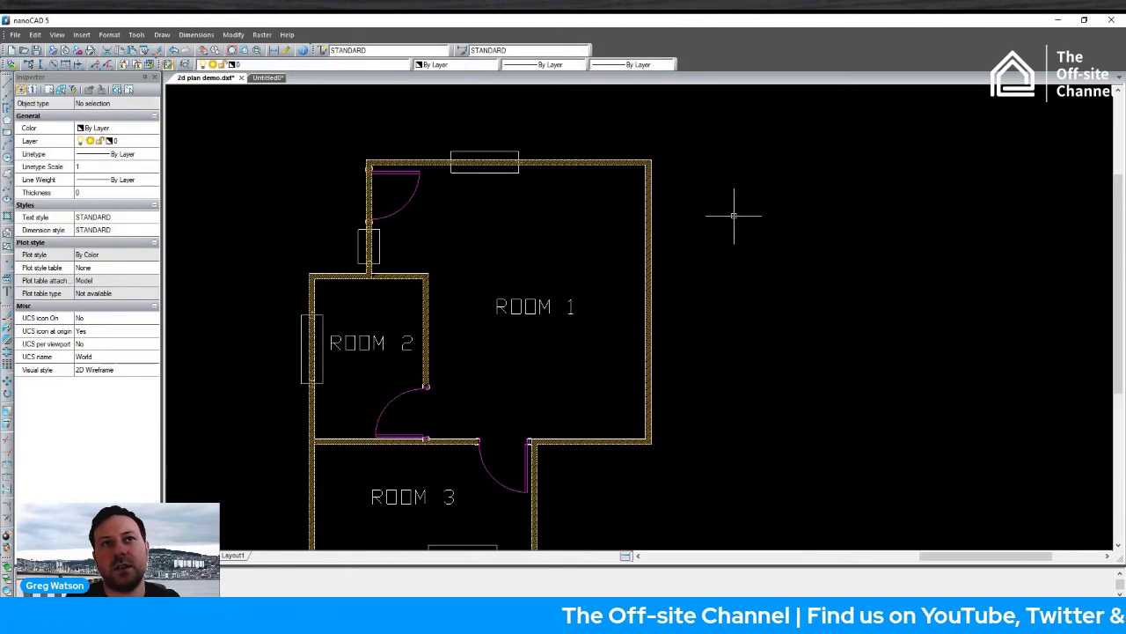
scroll(740, 214, down, 2)
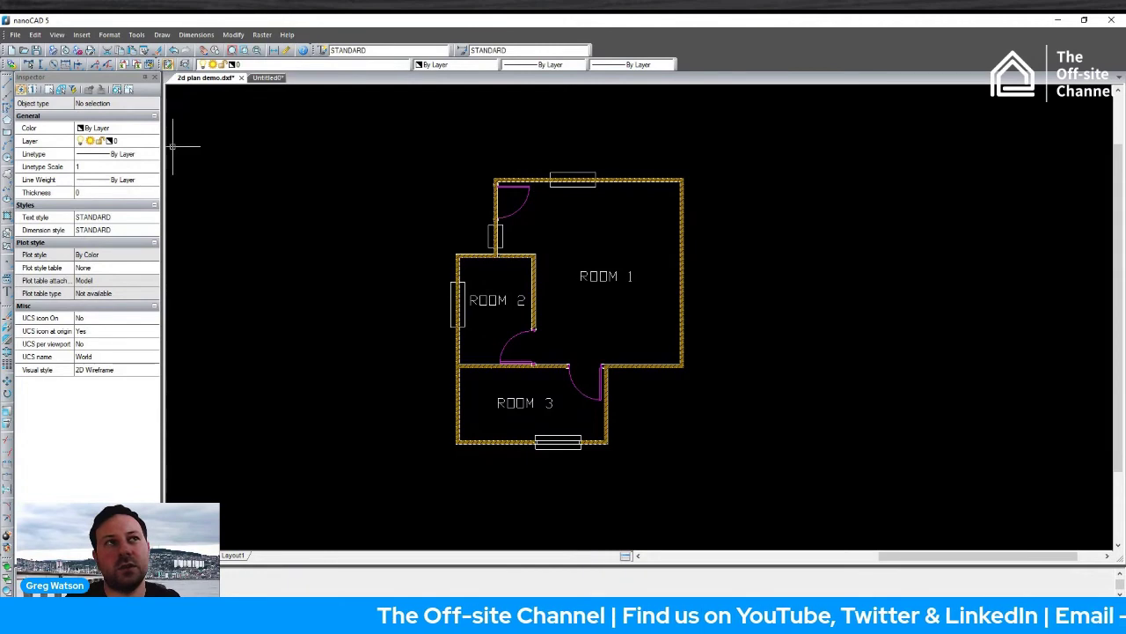
click(42, 66)
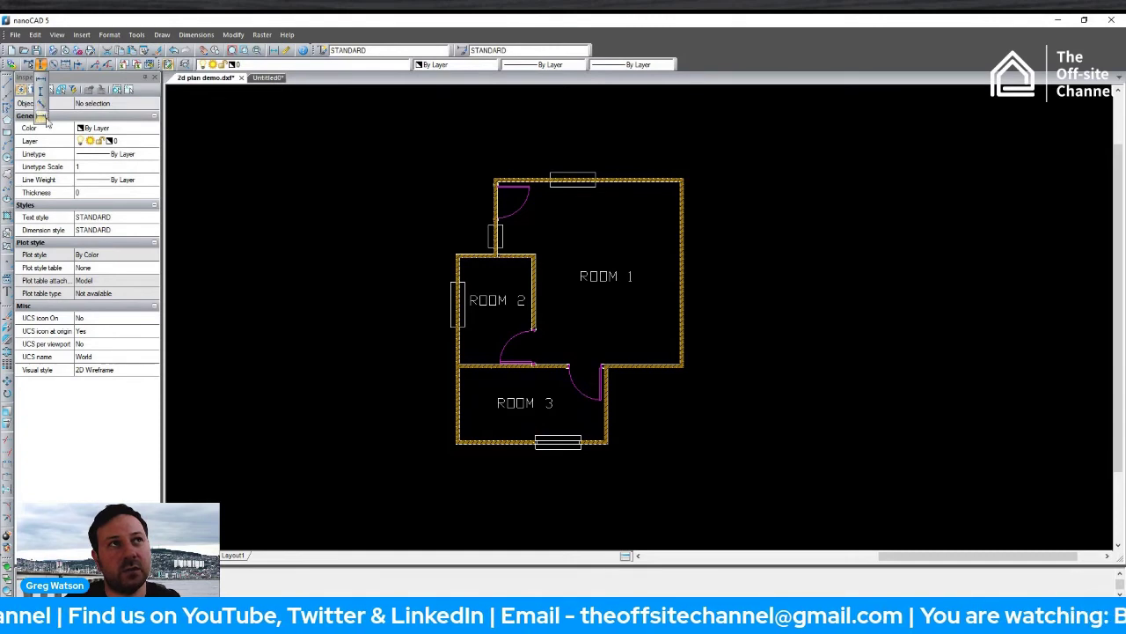
click(45, 64)
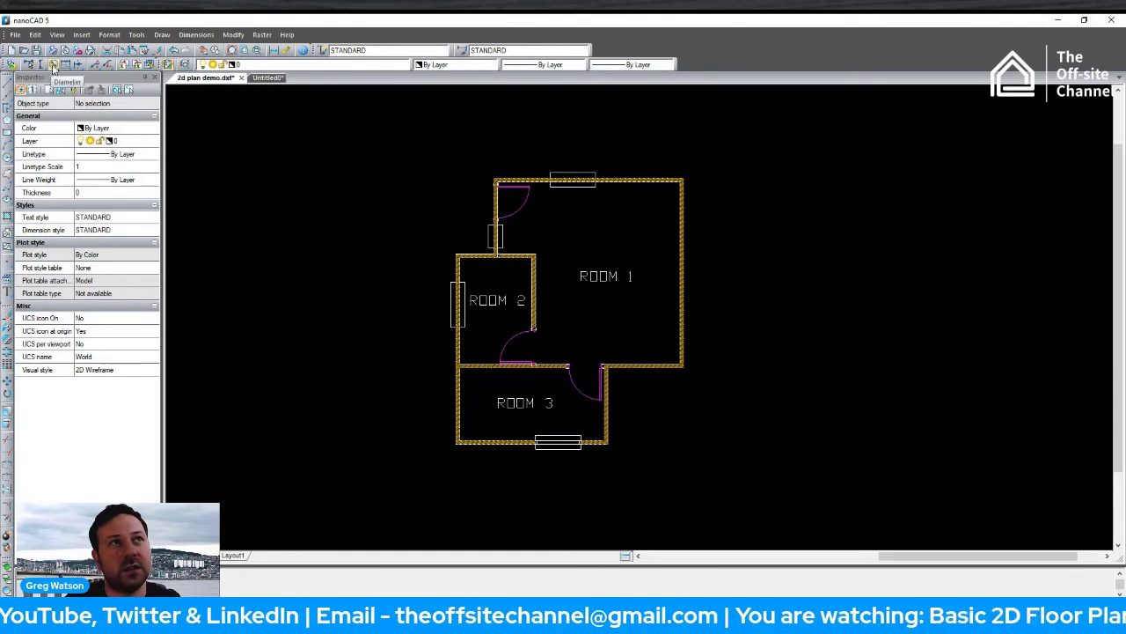
click(52, 66)
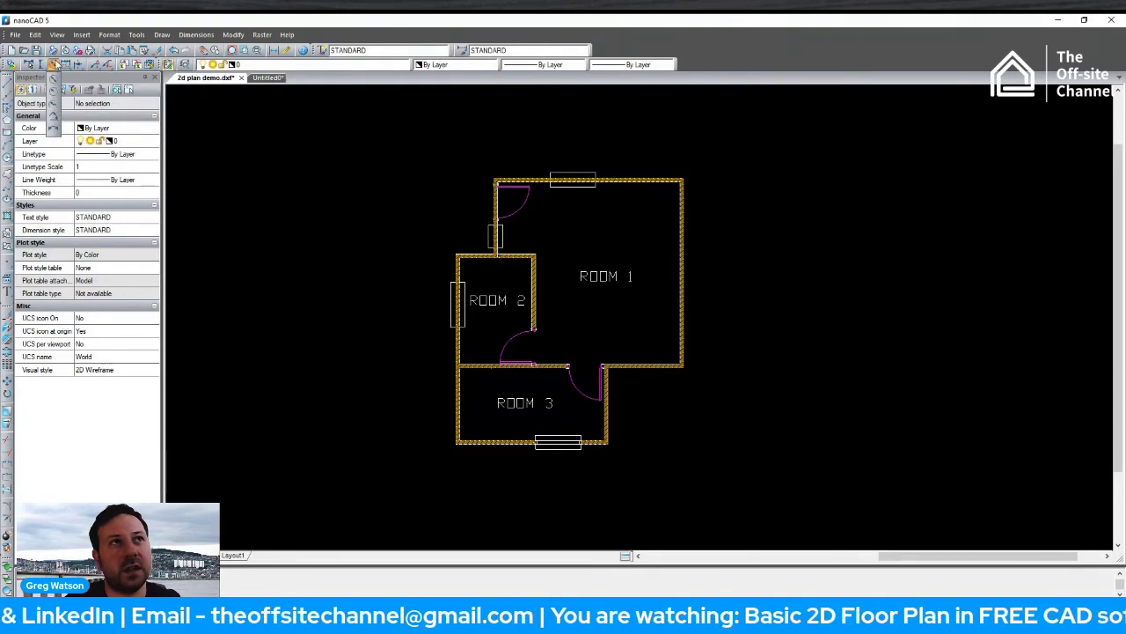
click(65, 67)
Add a horizontal dimension between the outer corners of ROOM 1's upper wall, with the dimension line just above the window block.
click(29, 65)
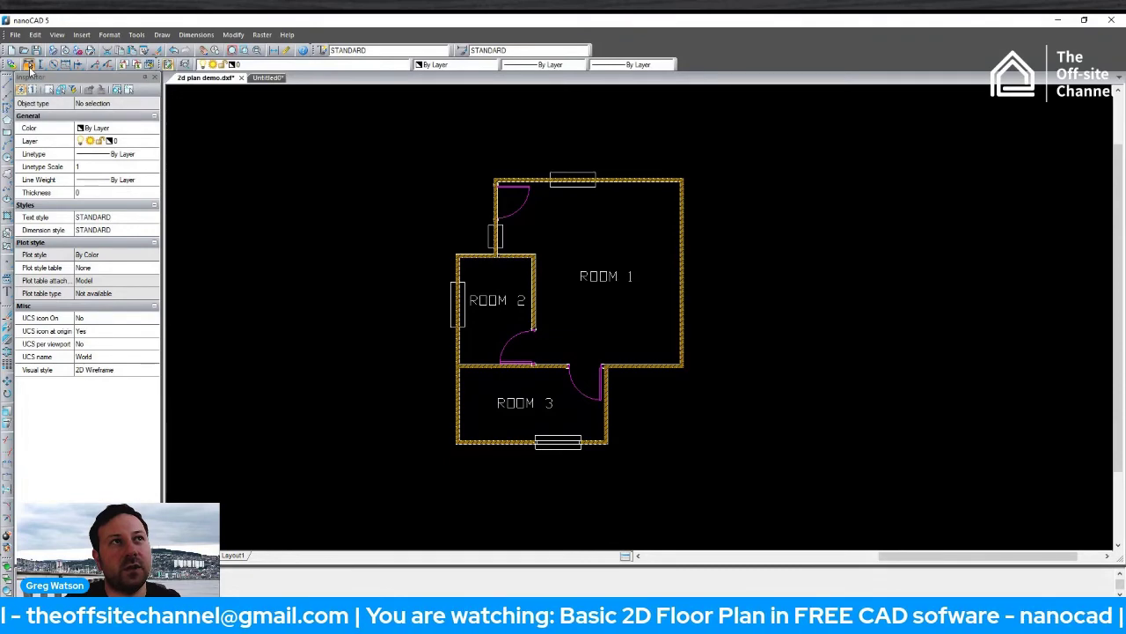
scroll(501, 154, up, 3)
scroll(484, 176, up, 5)
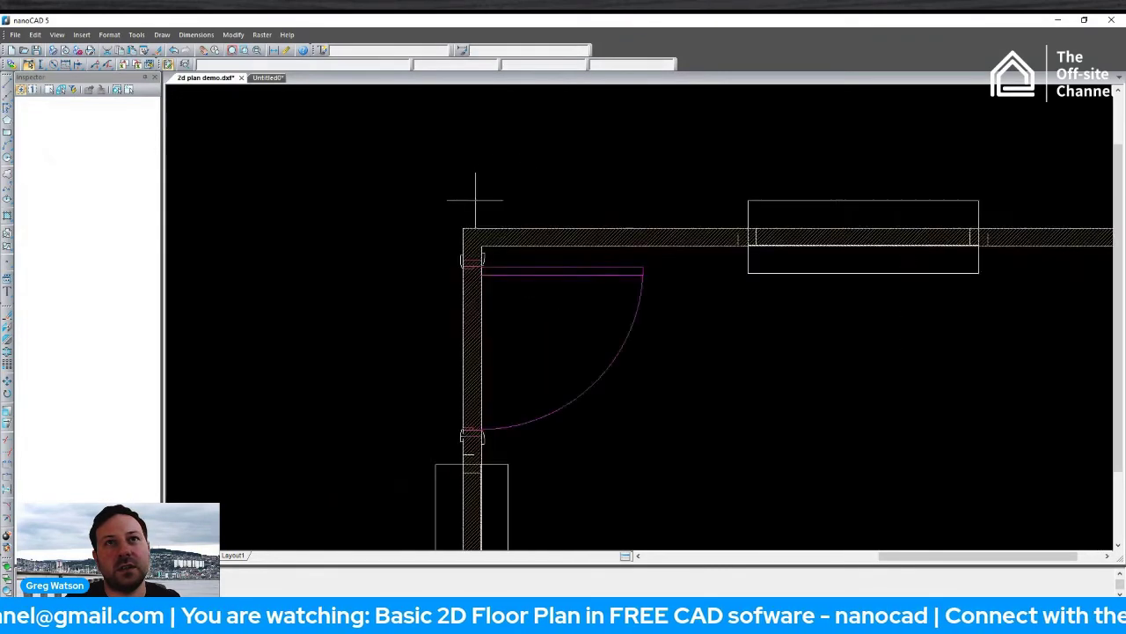
click(513, 262)
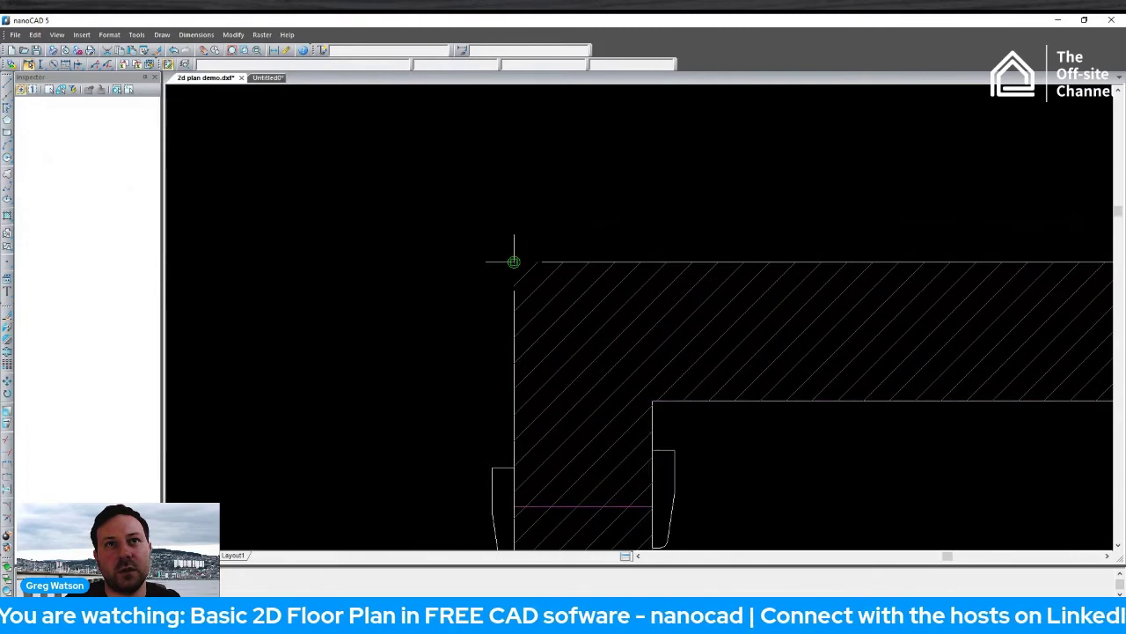
scroll(578, 302, down, 5)
scroll(929, 148, up, 3)
scroll(929, 149, down, 2)
middle_drag(929, 149, 499, 283)
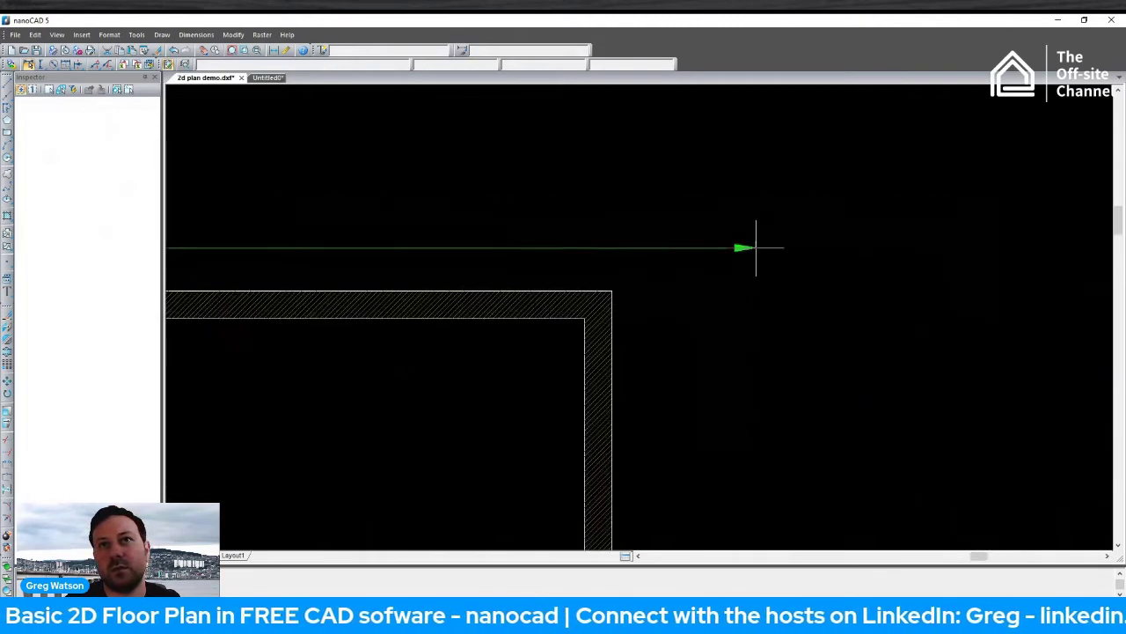
scroll(618, 291, up, 5)
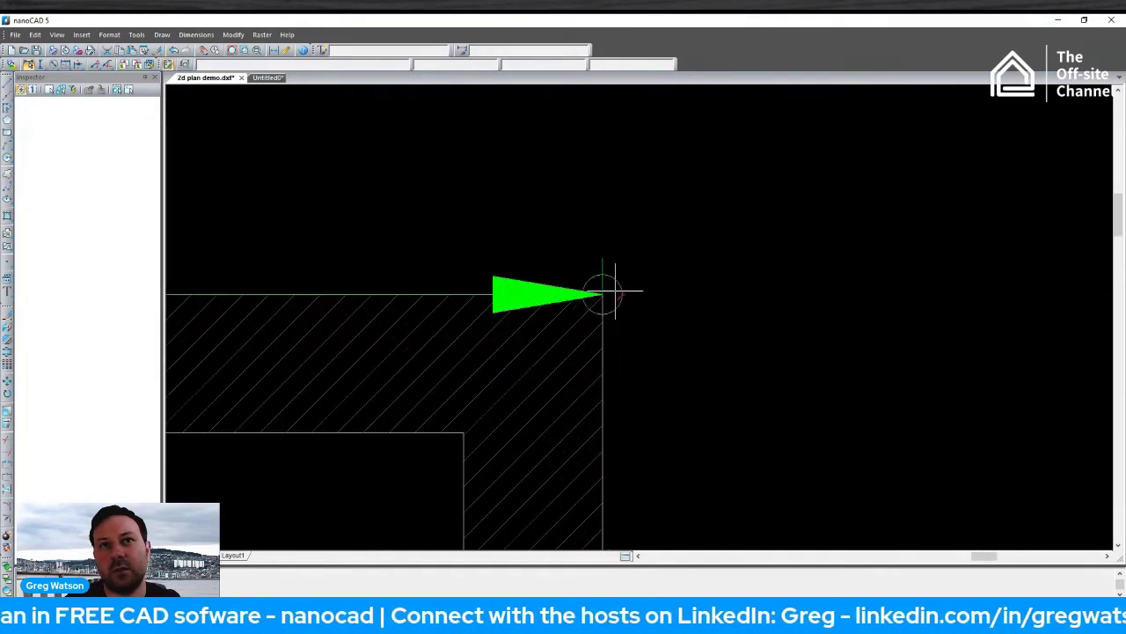
click(603, 295)
scroll(603, 295, down, 5)
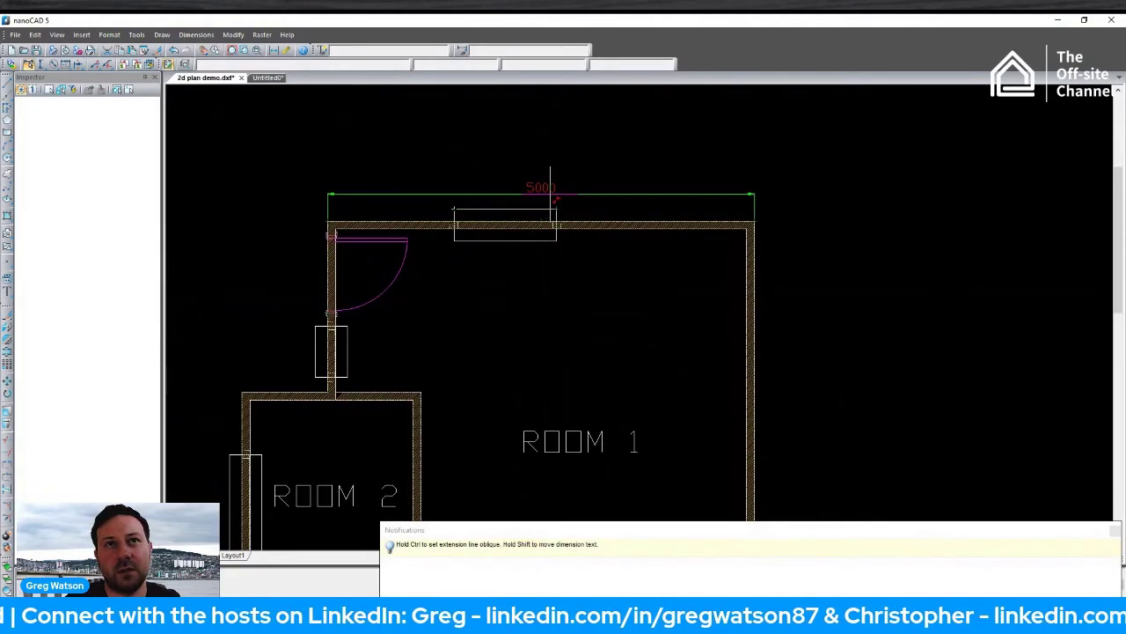
middle_drag(291, 206, 468, 169)
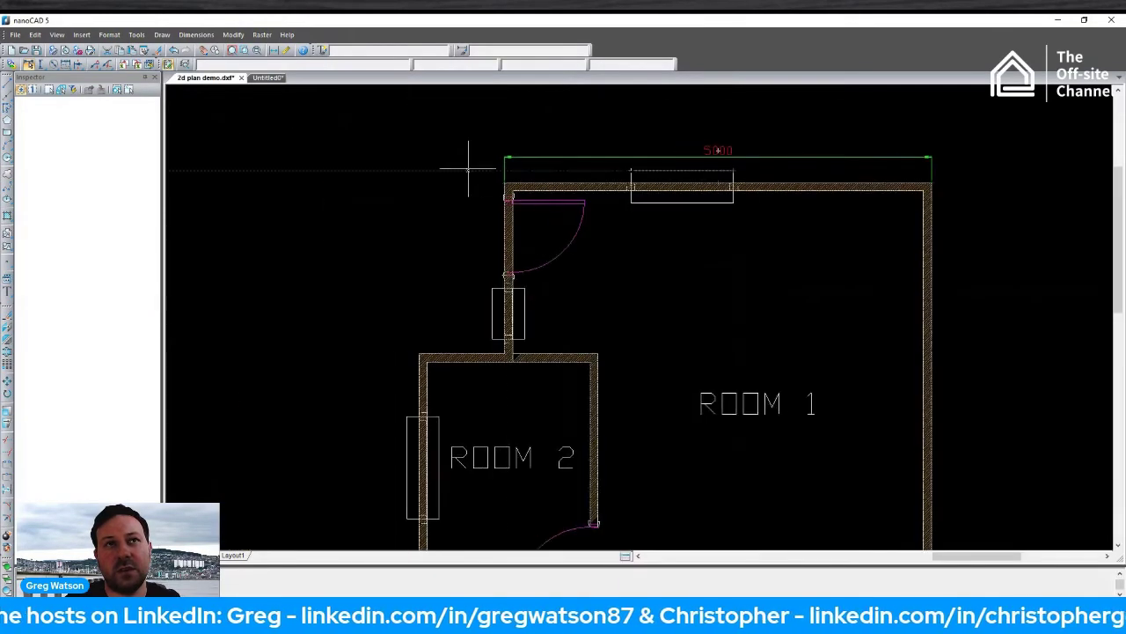
Add a horizontal dimension from ROOM 1's upper-left outer corner to ROOM 2's upper-left outer corner, in line with the upper wall's dimension.
scroll(442, 151, up, 2)
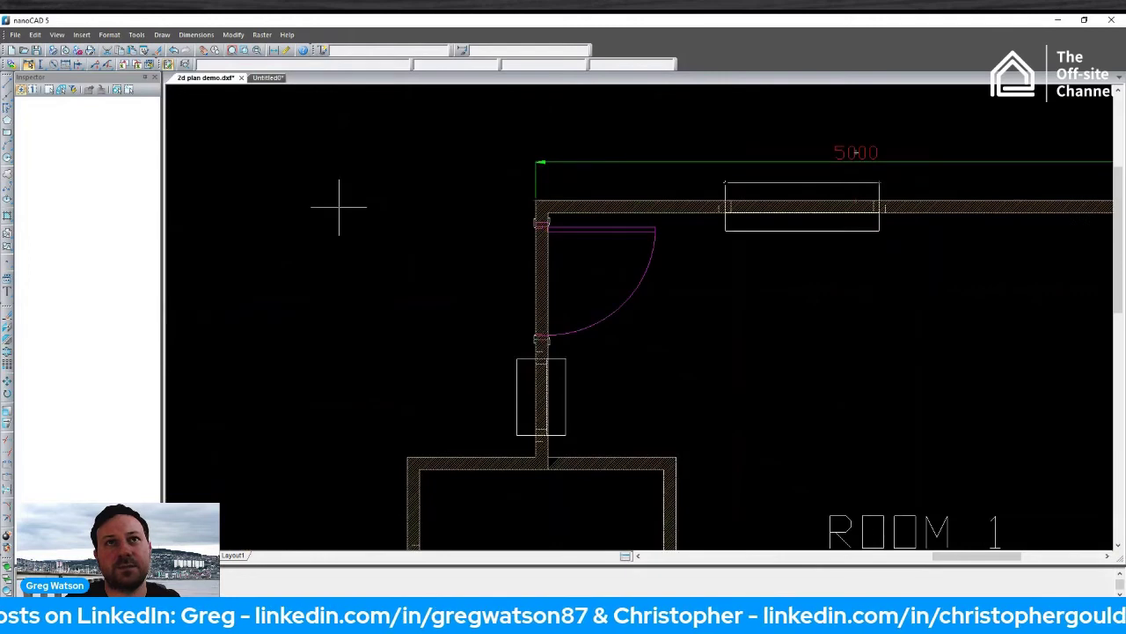
click(27, 68)
scroll(515, 197, up, 4)
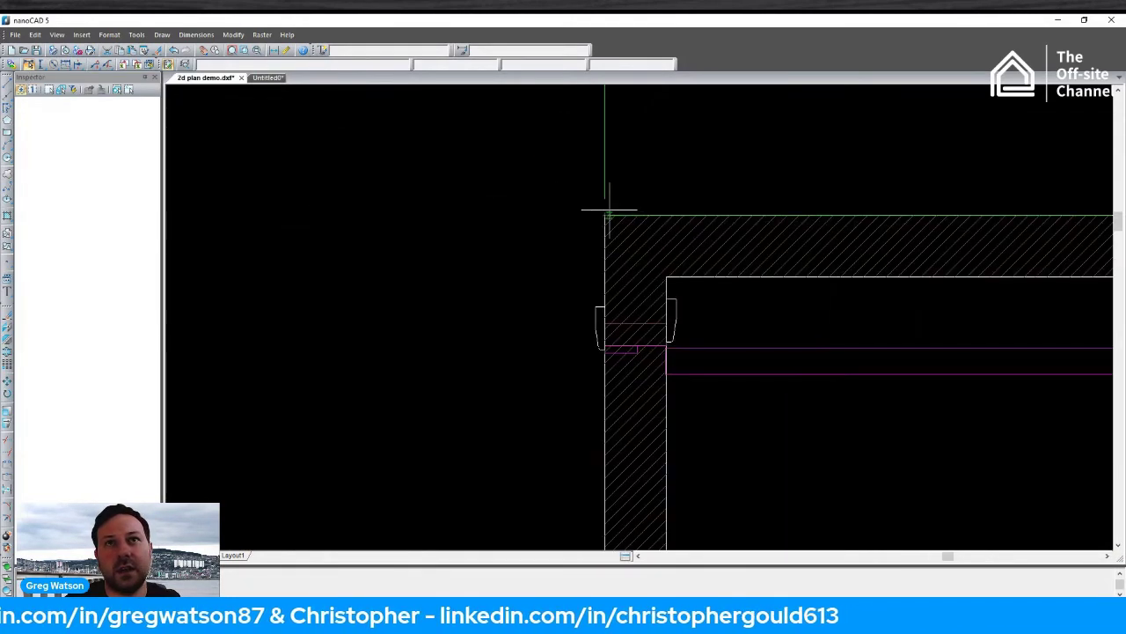
click(605, 215)
scroll(494, 388, down, 6)
scroll(461, 470, up, 5)
scroll(501, 456, down, 2)
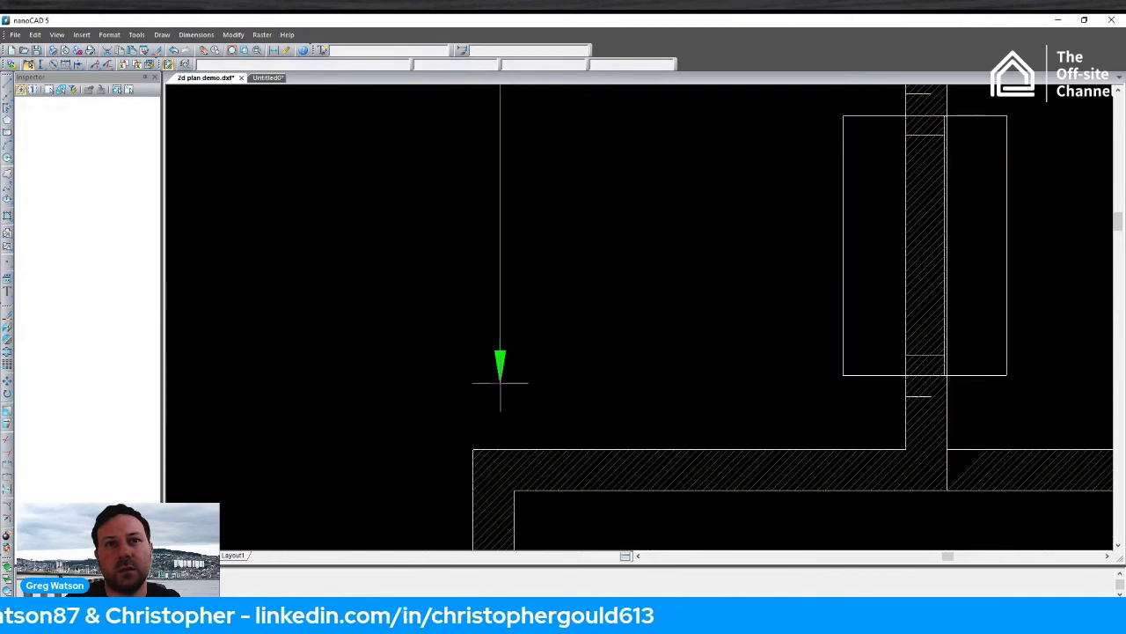
click(470, 451)
scroll(470, 452, down, 3)
scroll(565, 330, down, 1)
scroll(601, 218, up, 1)
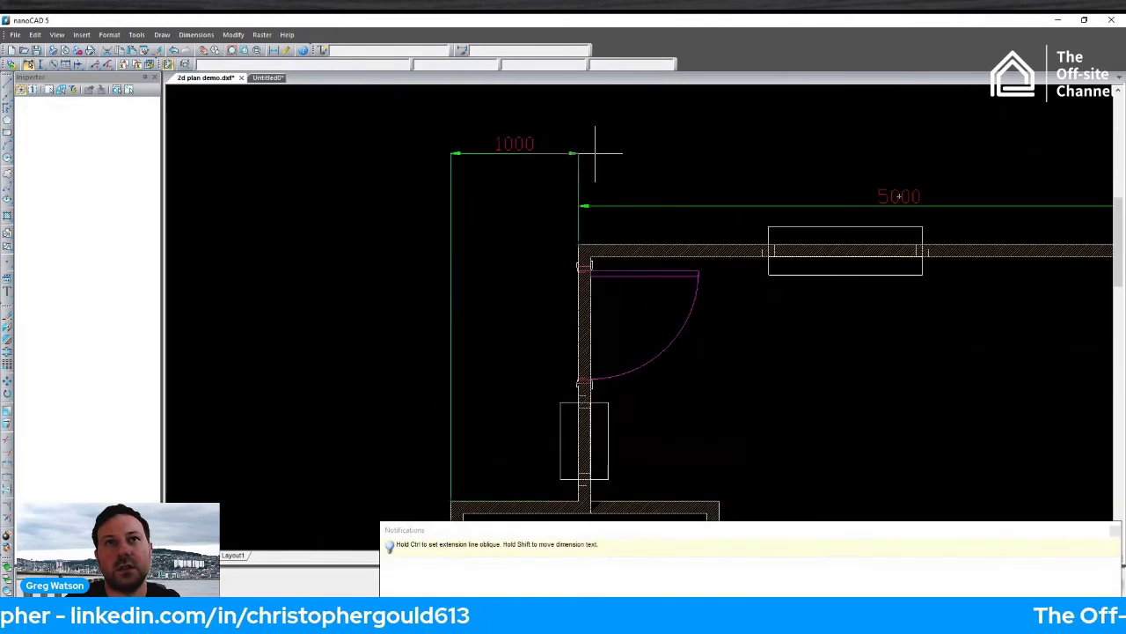
scroll(563, 202, up, 4)
click(645, 220)
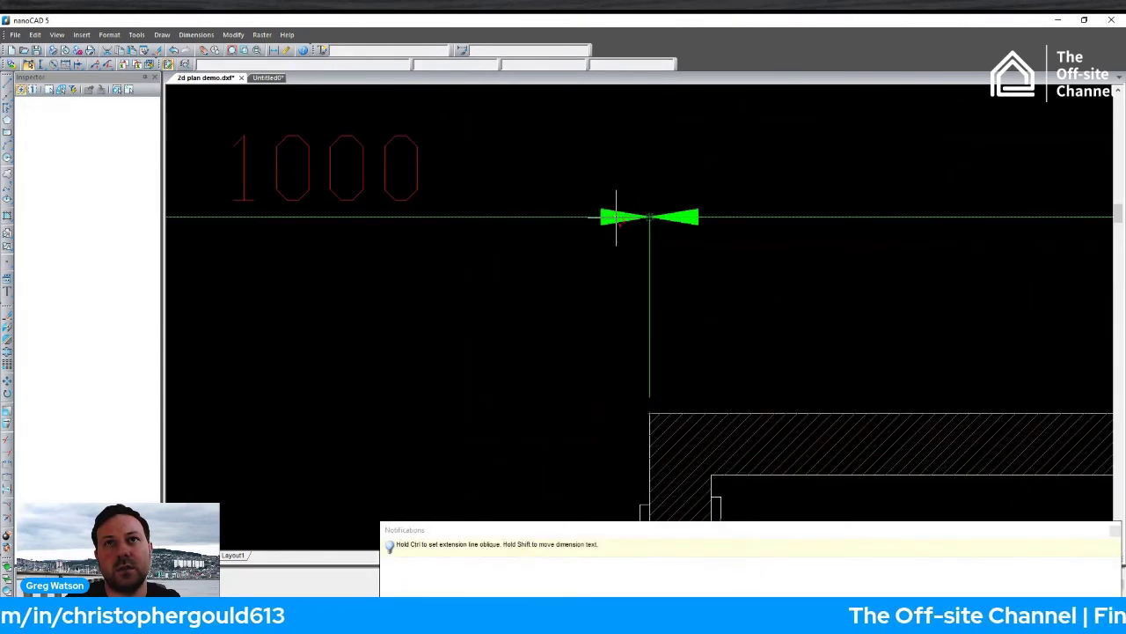
click(617, 217)
scroll(618, 220, down, 6)
mouse_move(624, 238)
middle_down()
mouse_move(420, 232)
mouse_move(336, 205)
middle_up()
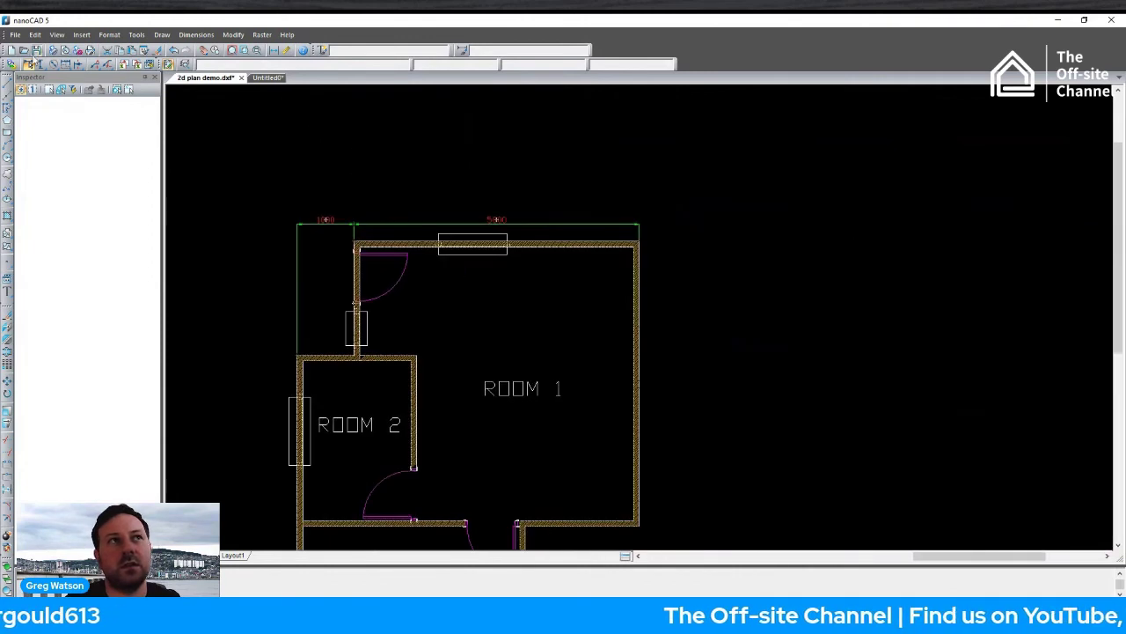
scroll(231, 188, up, 5)
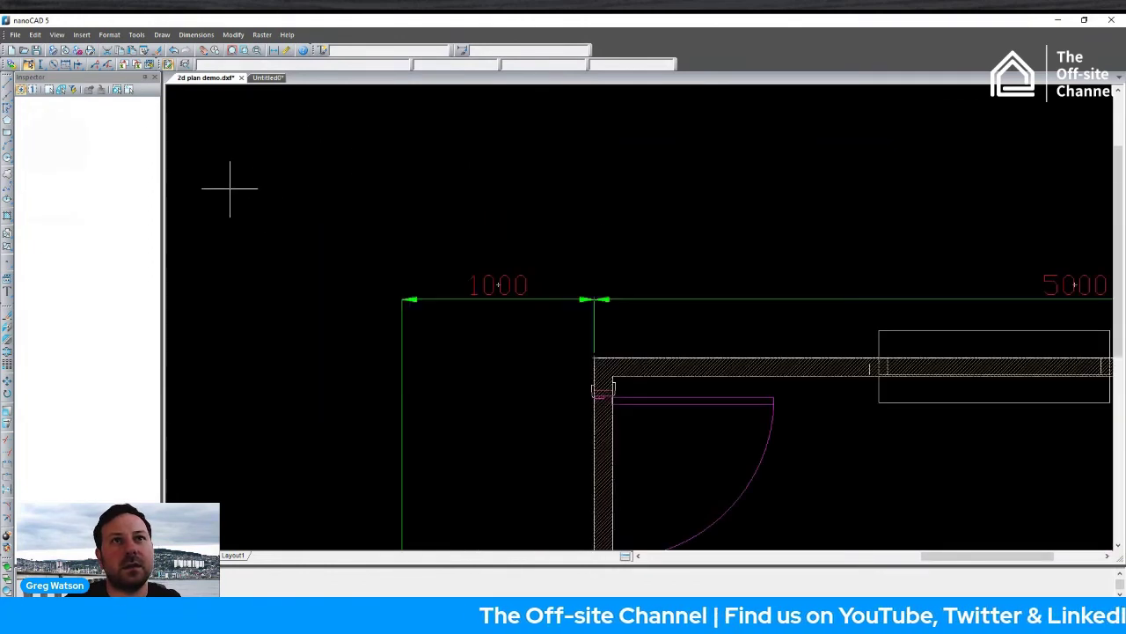